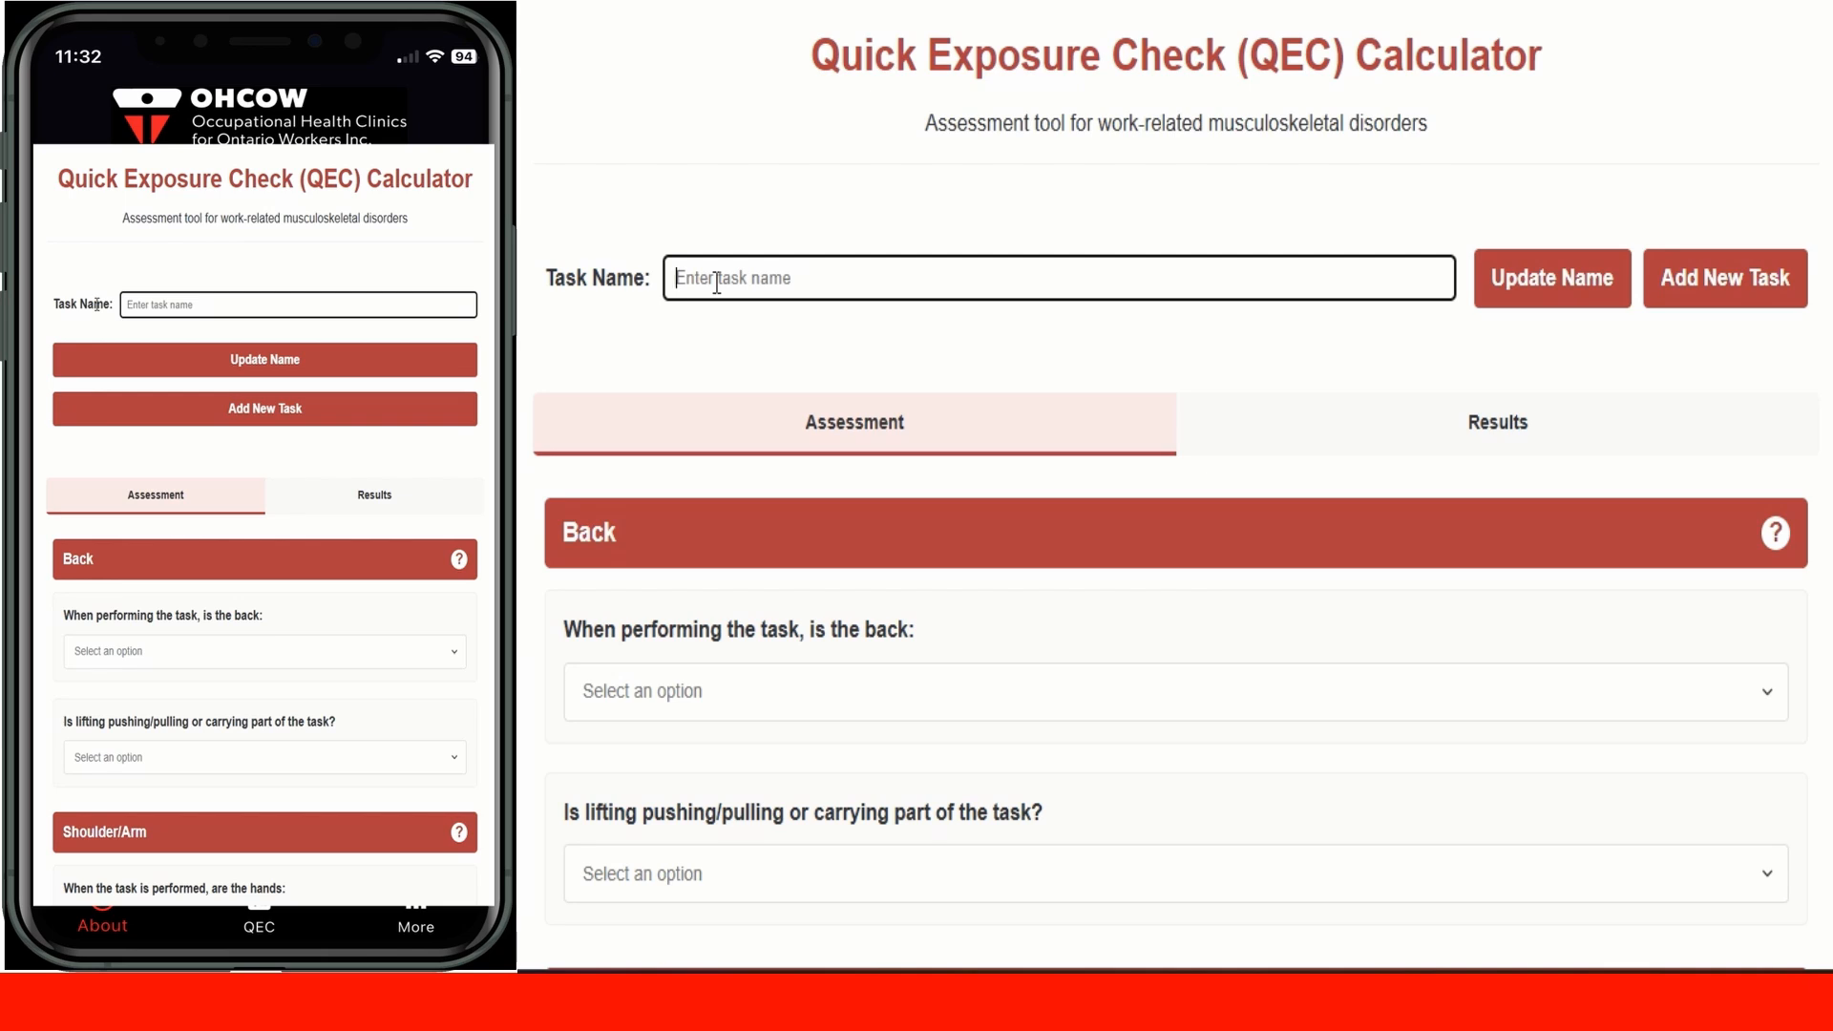
Step: Name the assessment task "Filling the hopper" and apply the name
{"action": "type", "text": "Fil"}
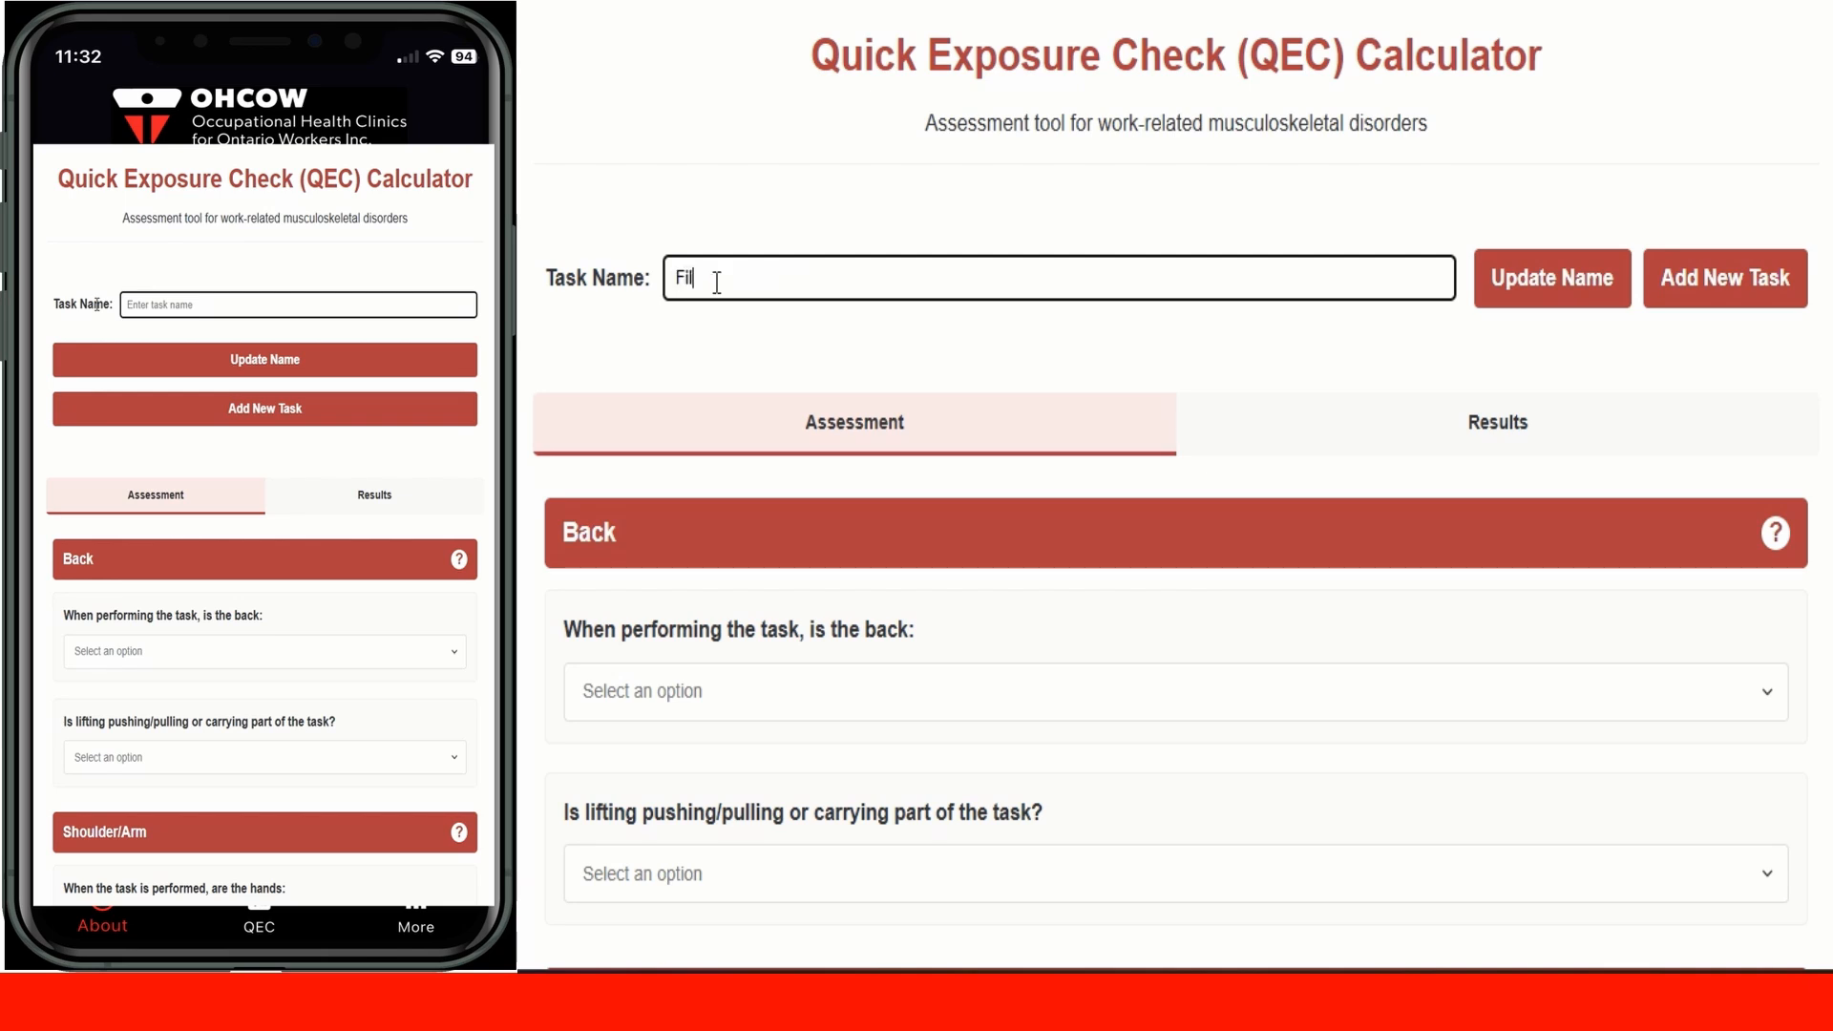
{"action": "type", "text": "ling the hopper"}
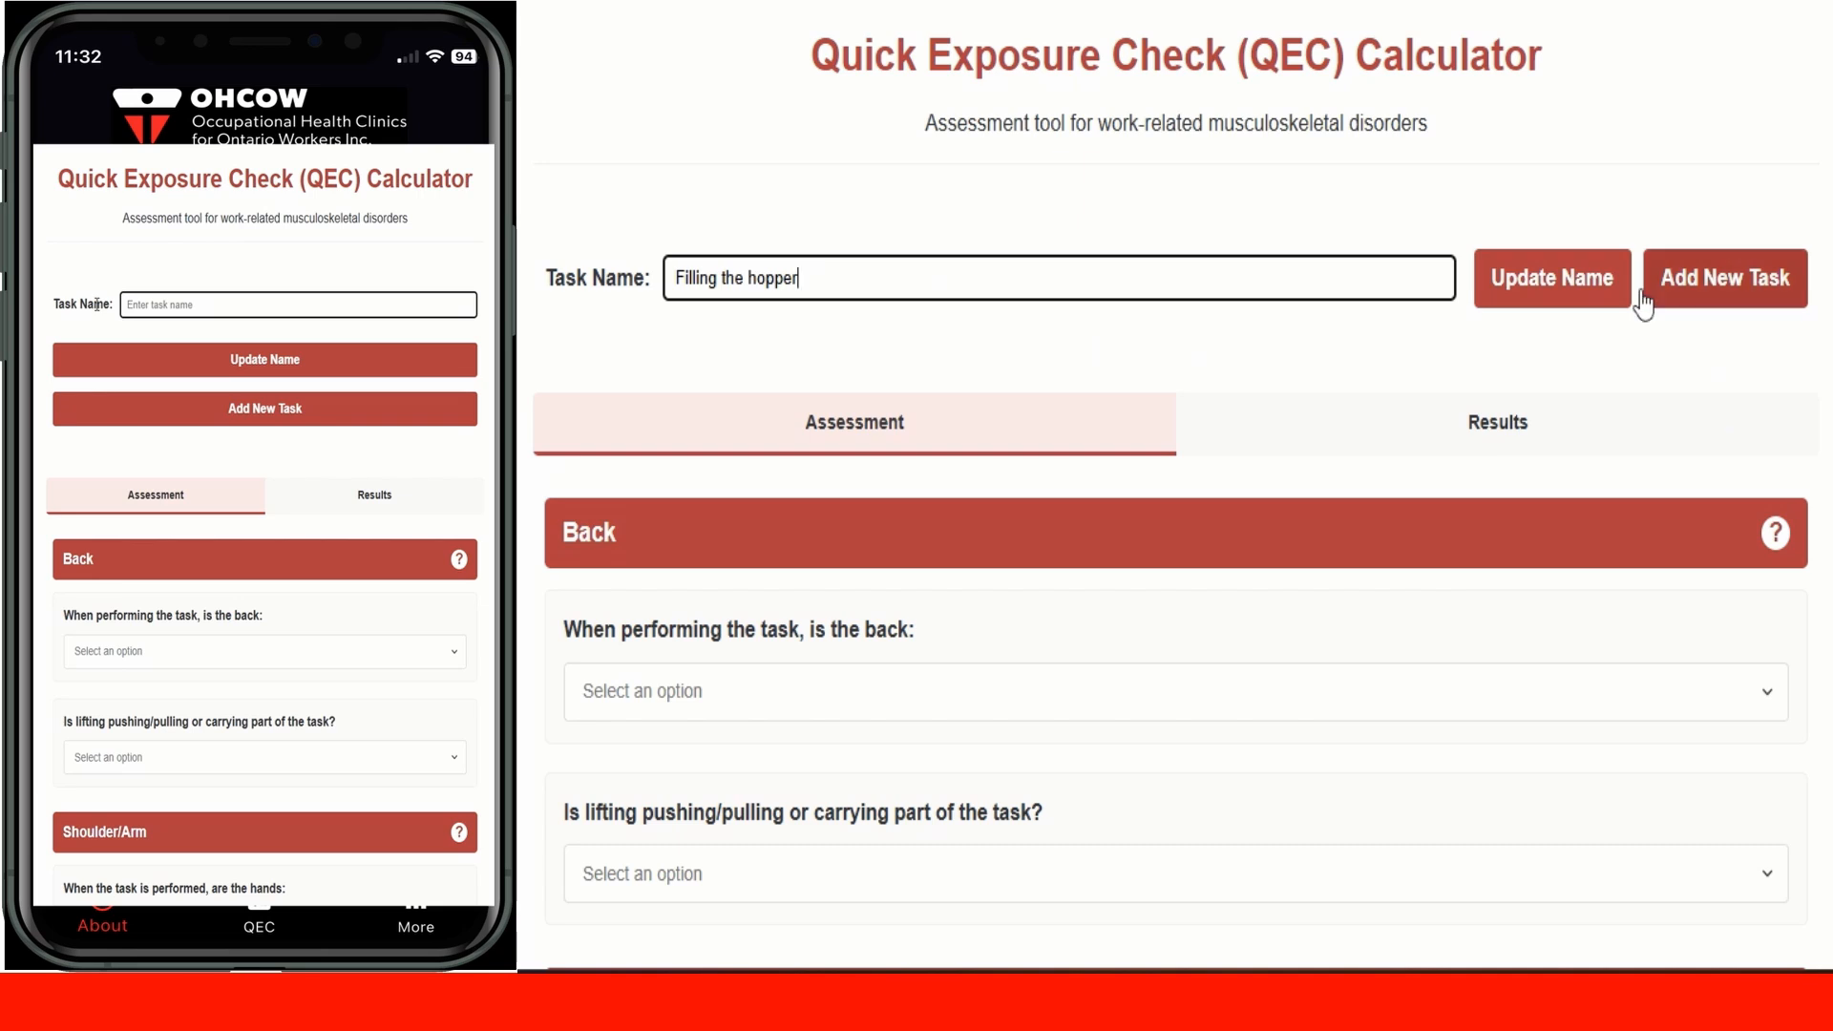
{"action": "left_click", "coordinate": [1605, 296]}
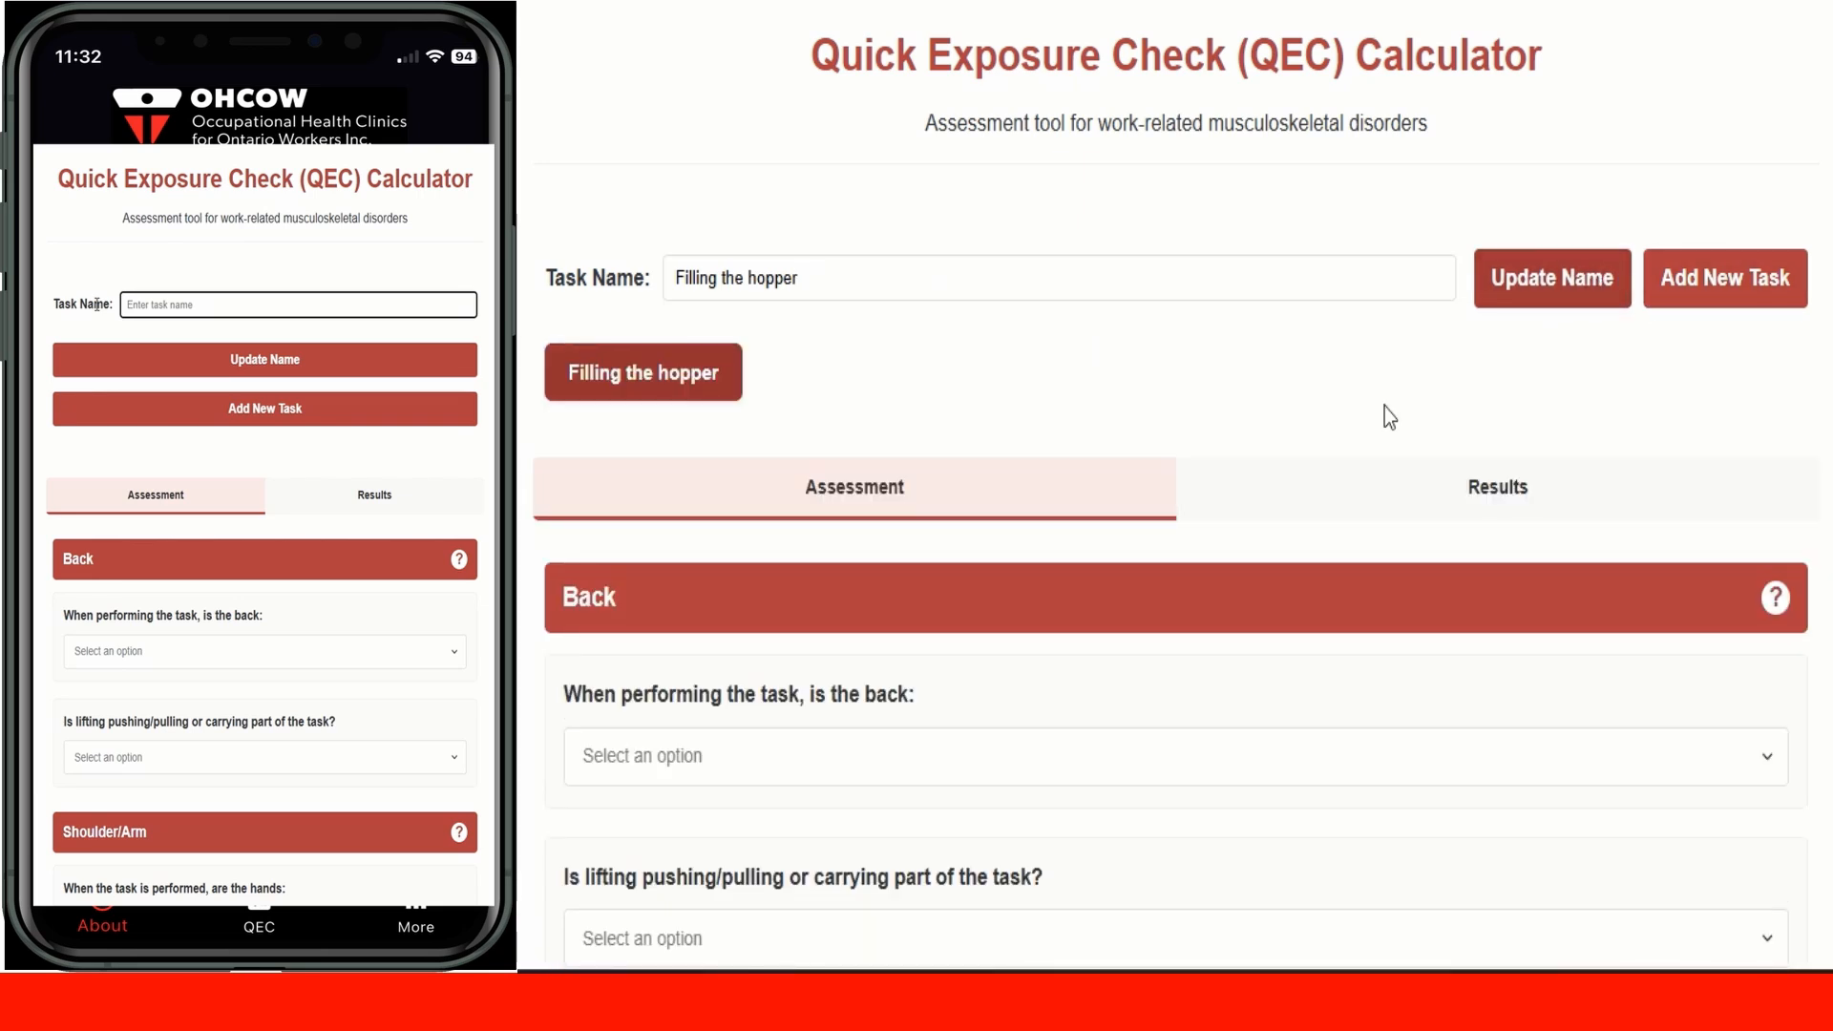
Step: Answer the Back questions with > 60° of flexion, twisting or side bending, Yes for lifting or carrying, and Very frequent movement
{"action": "scroll", "coordinate": [1385, 406], "scroll_direction": "down", "scroll_amount": 5}
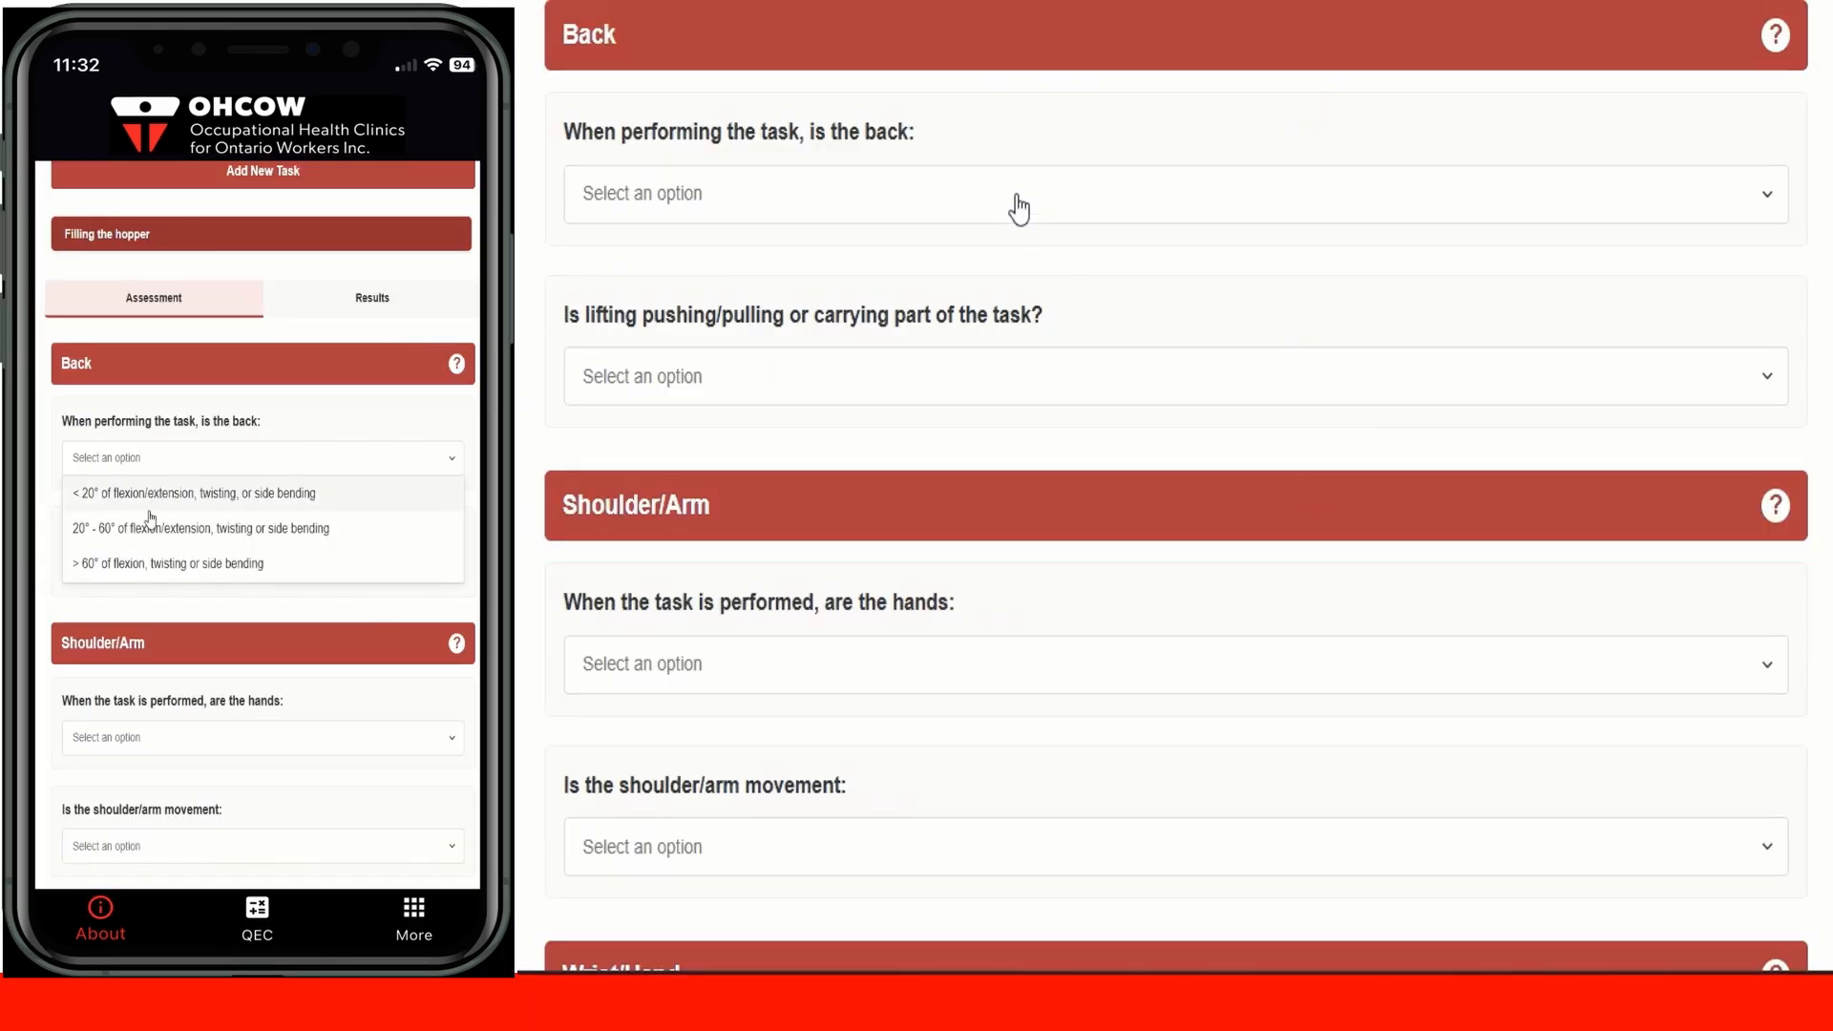
{"action": "left_click", "coordinate": [1015, 203]}
{"action": "left_click", "coordinate": [156, 565]}
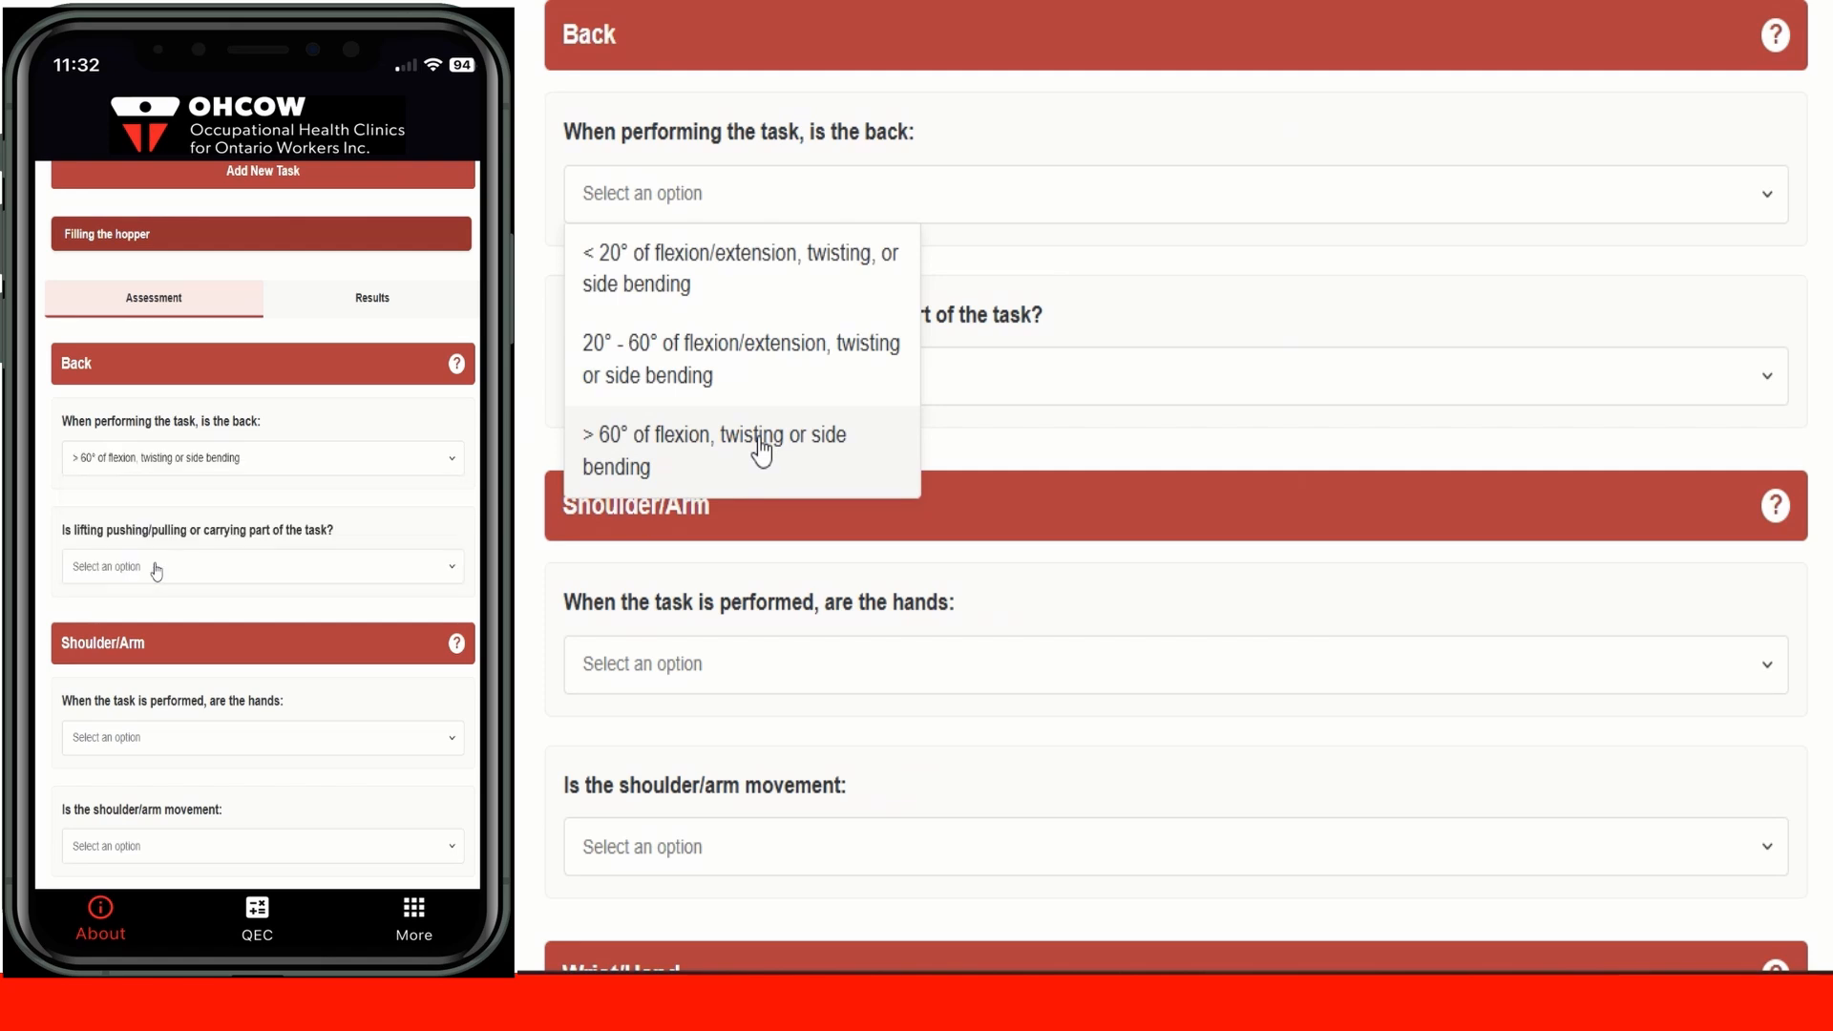
{"action": "left_click", "coordinate": [151, 566]}
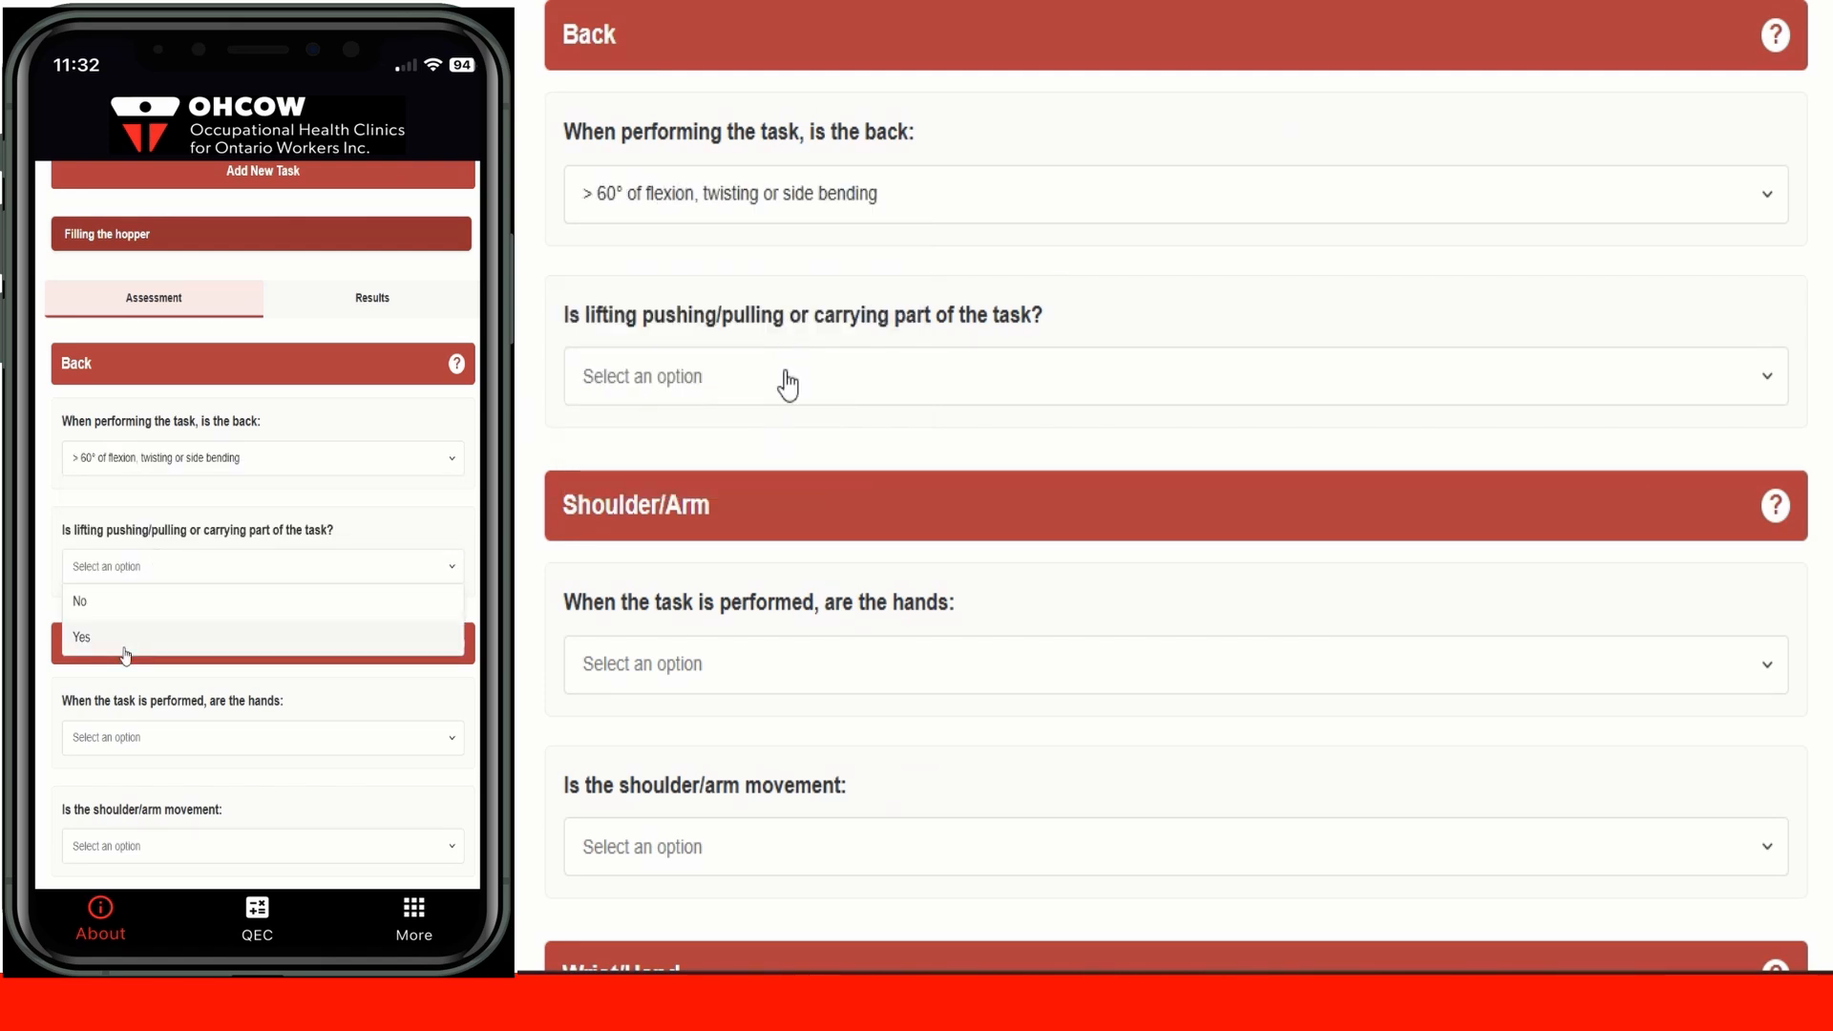
{"action": "left_click", "coordinate": [783, 380]}
{"action": "left_click", "coordinate": [690, 506]}
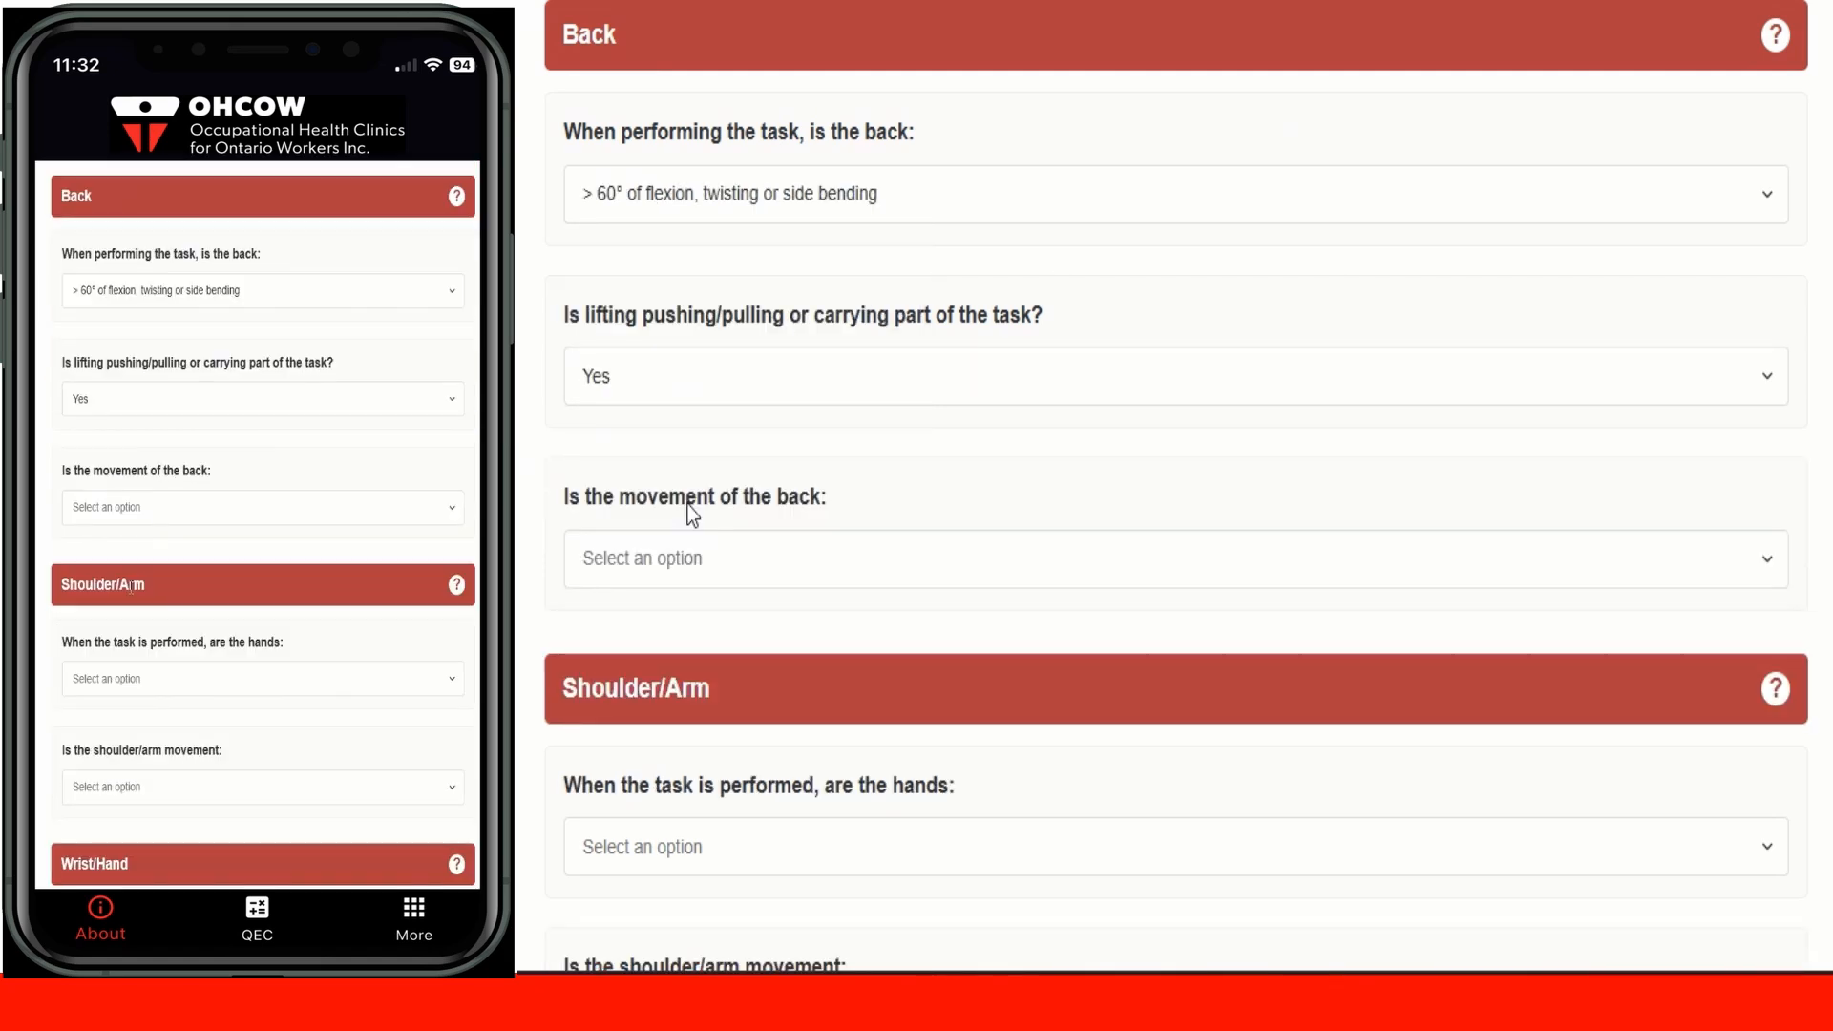
{"action": "left_click", "coordinate": [696, 572]}
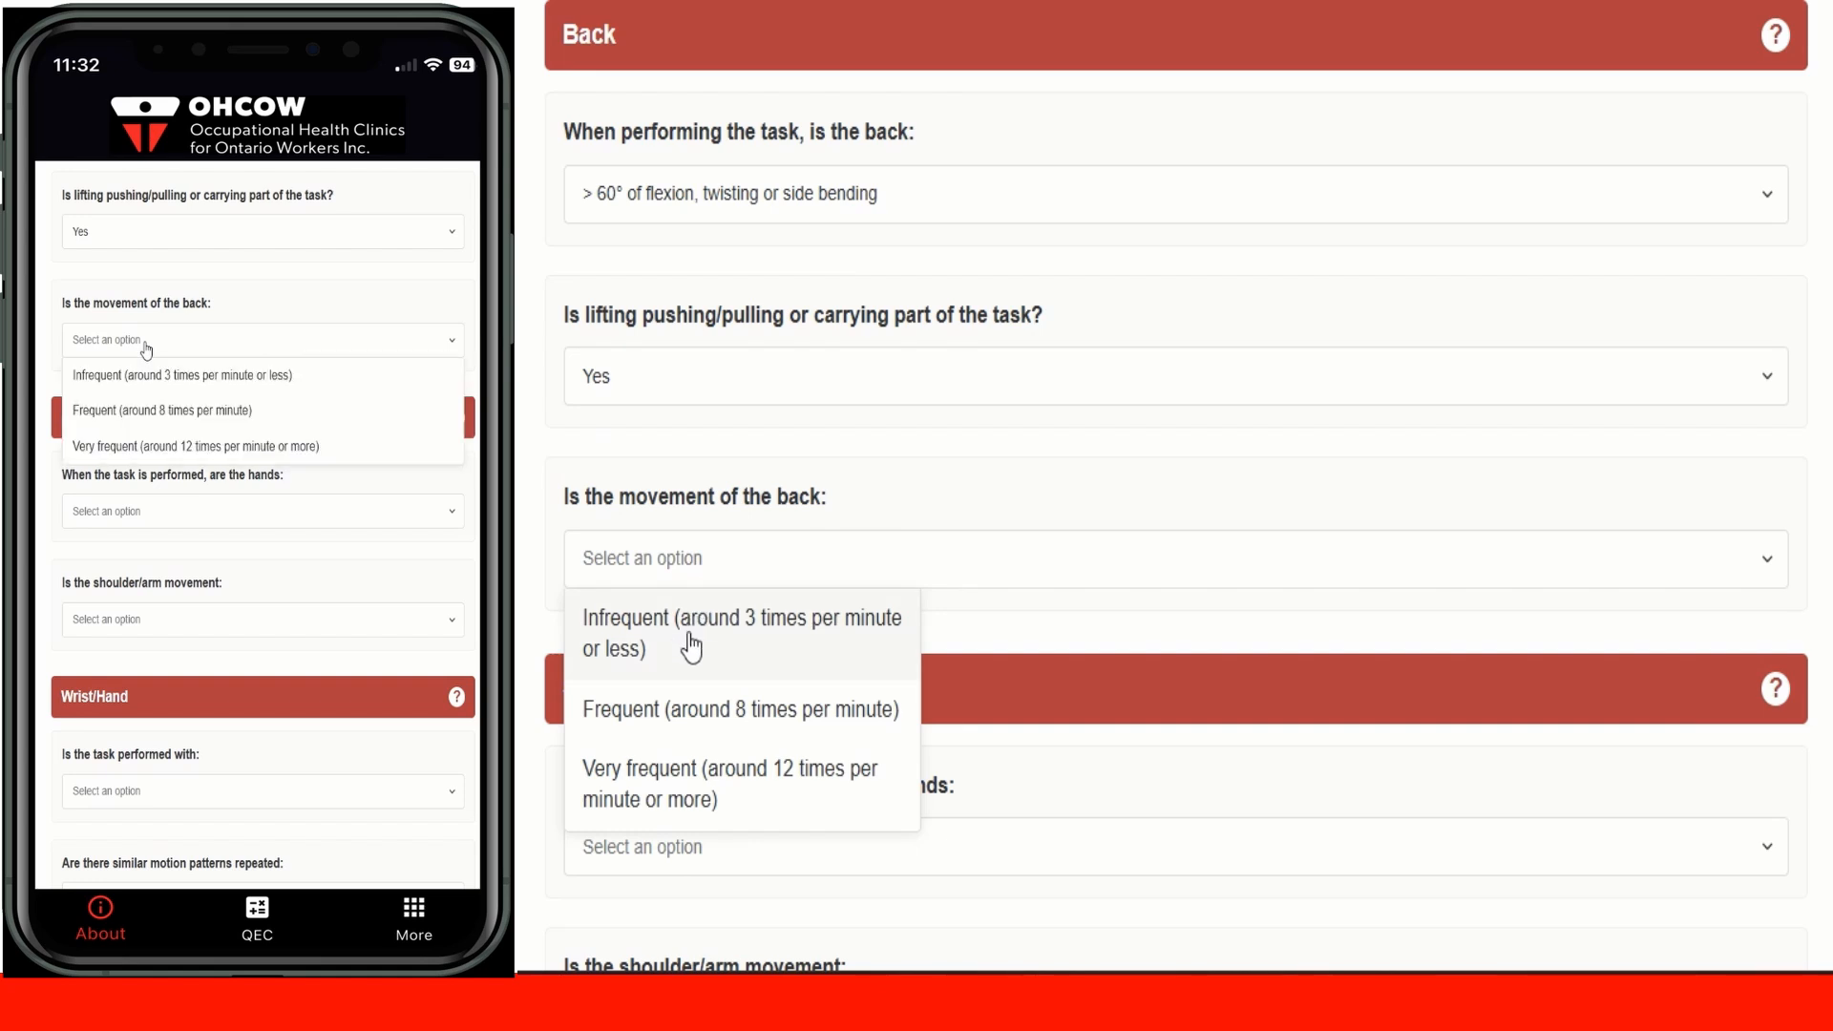
{"action": "left_click", "coordinate": [663, 804]}
Step: Set the hand position in the Shoulder/Arm section to At or above shoulder height
{"action": "scroll", "coordinate": [713, 668], "scroll_direction": "down", "scroll_amount": 4}
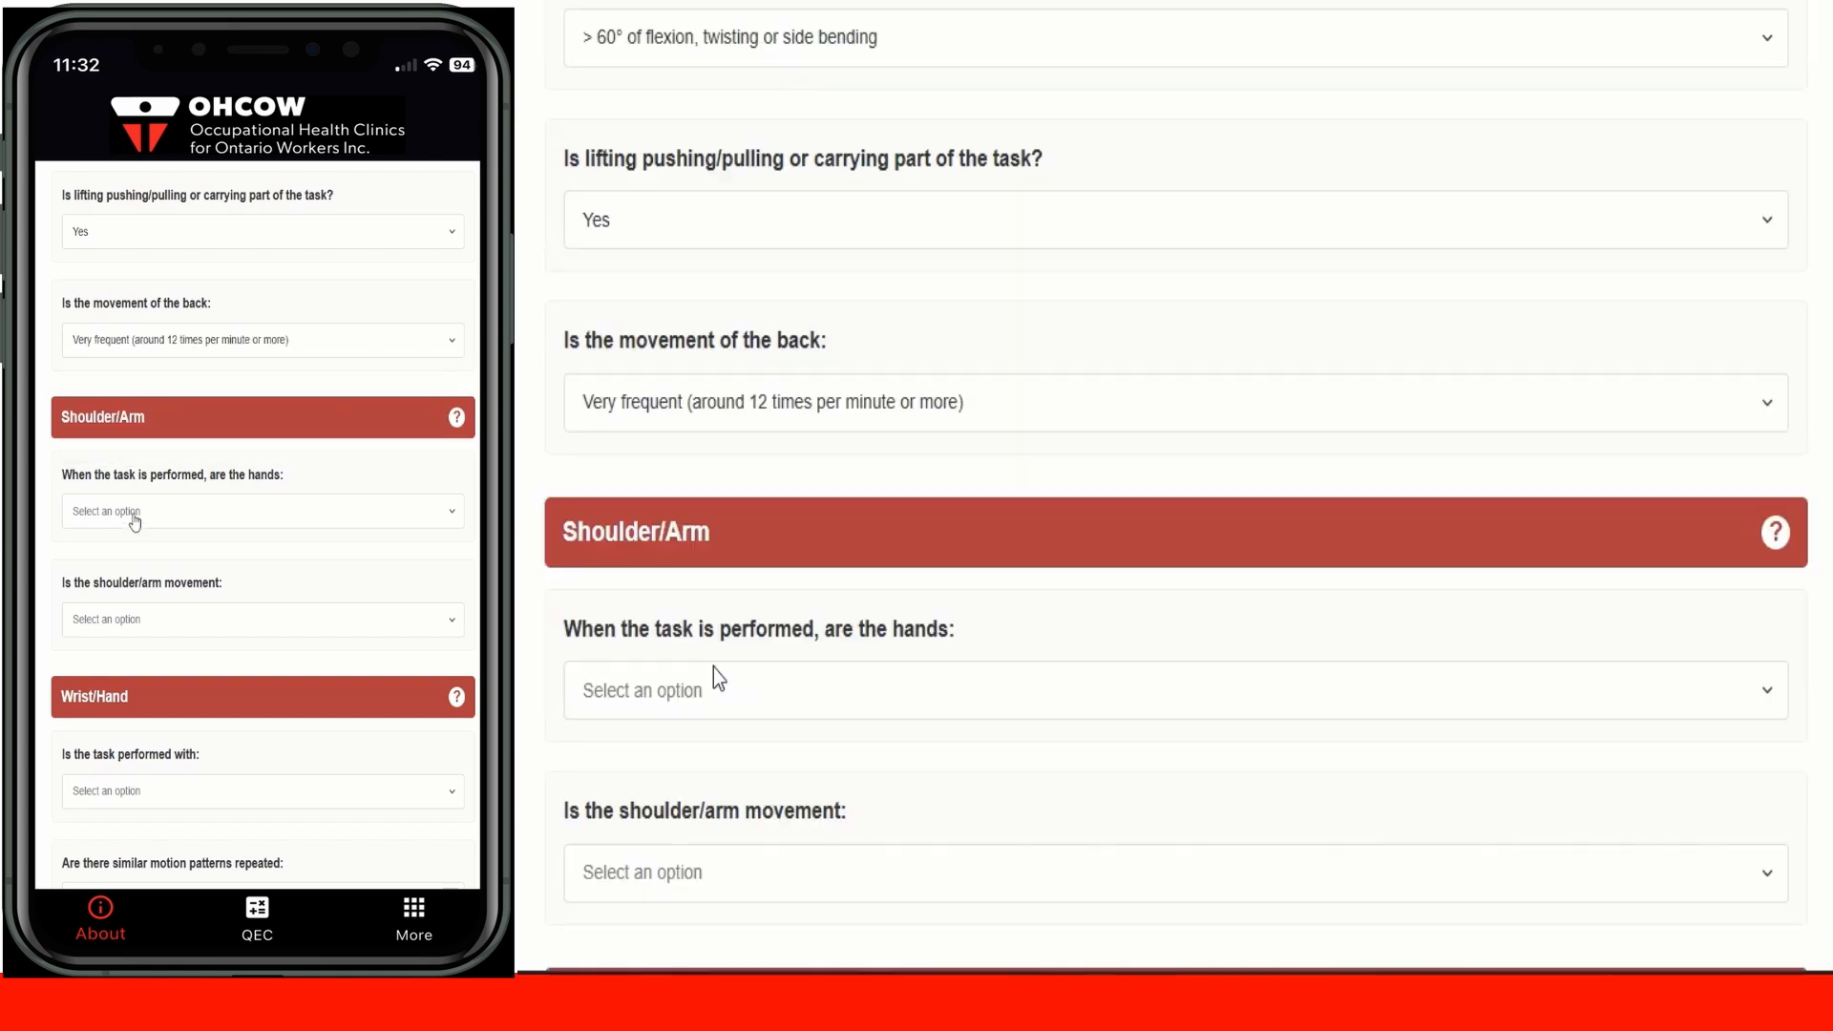
{"action": "left_click", "coordinate": [750, 432]}
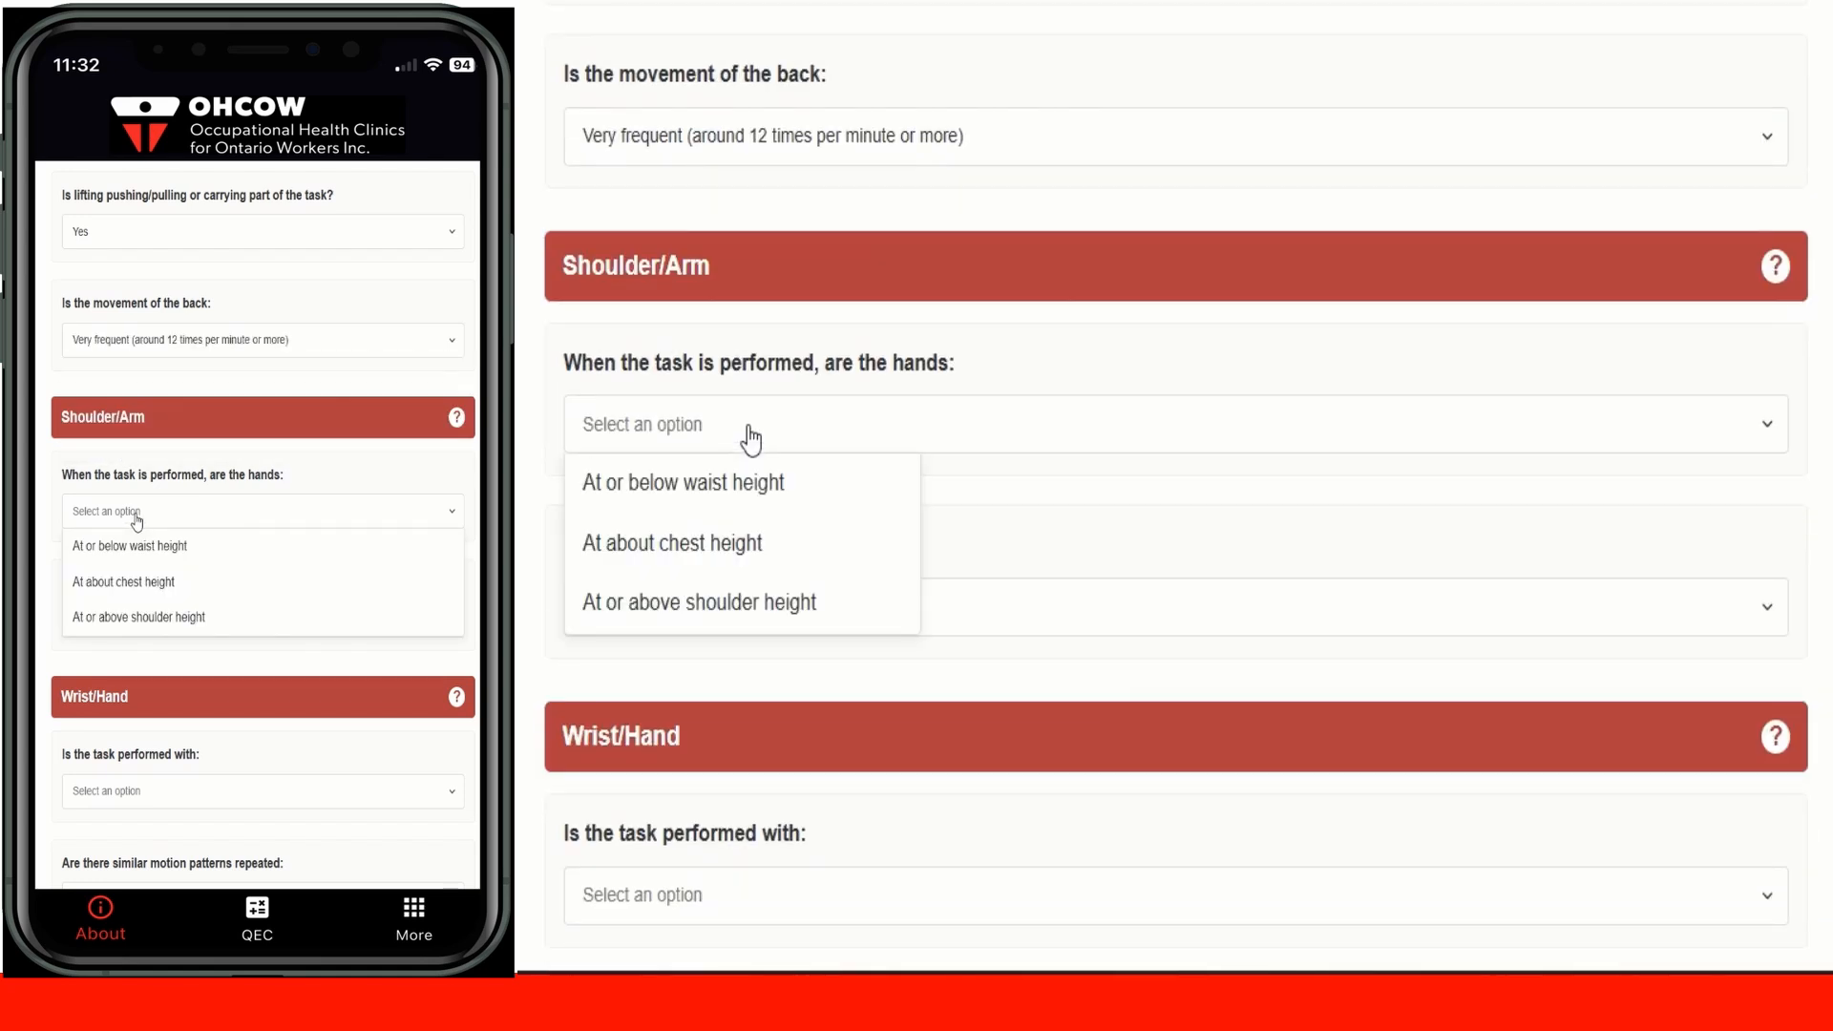
{"action": "left_click", "coordinate": [702, 611]}
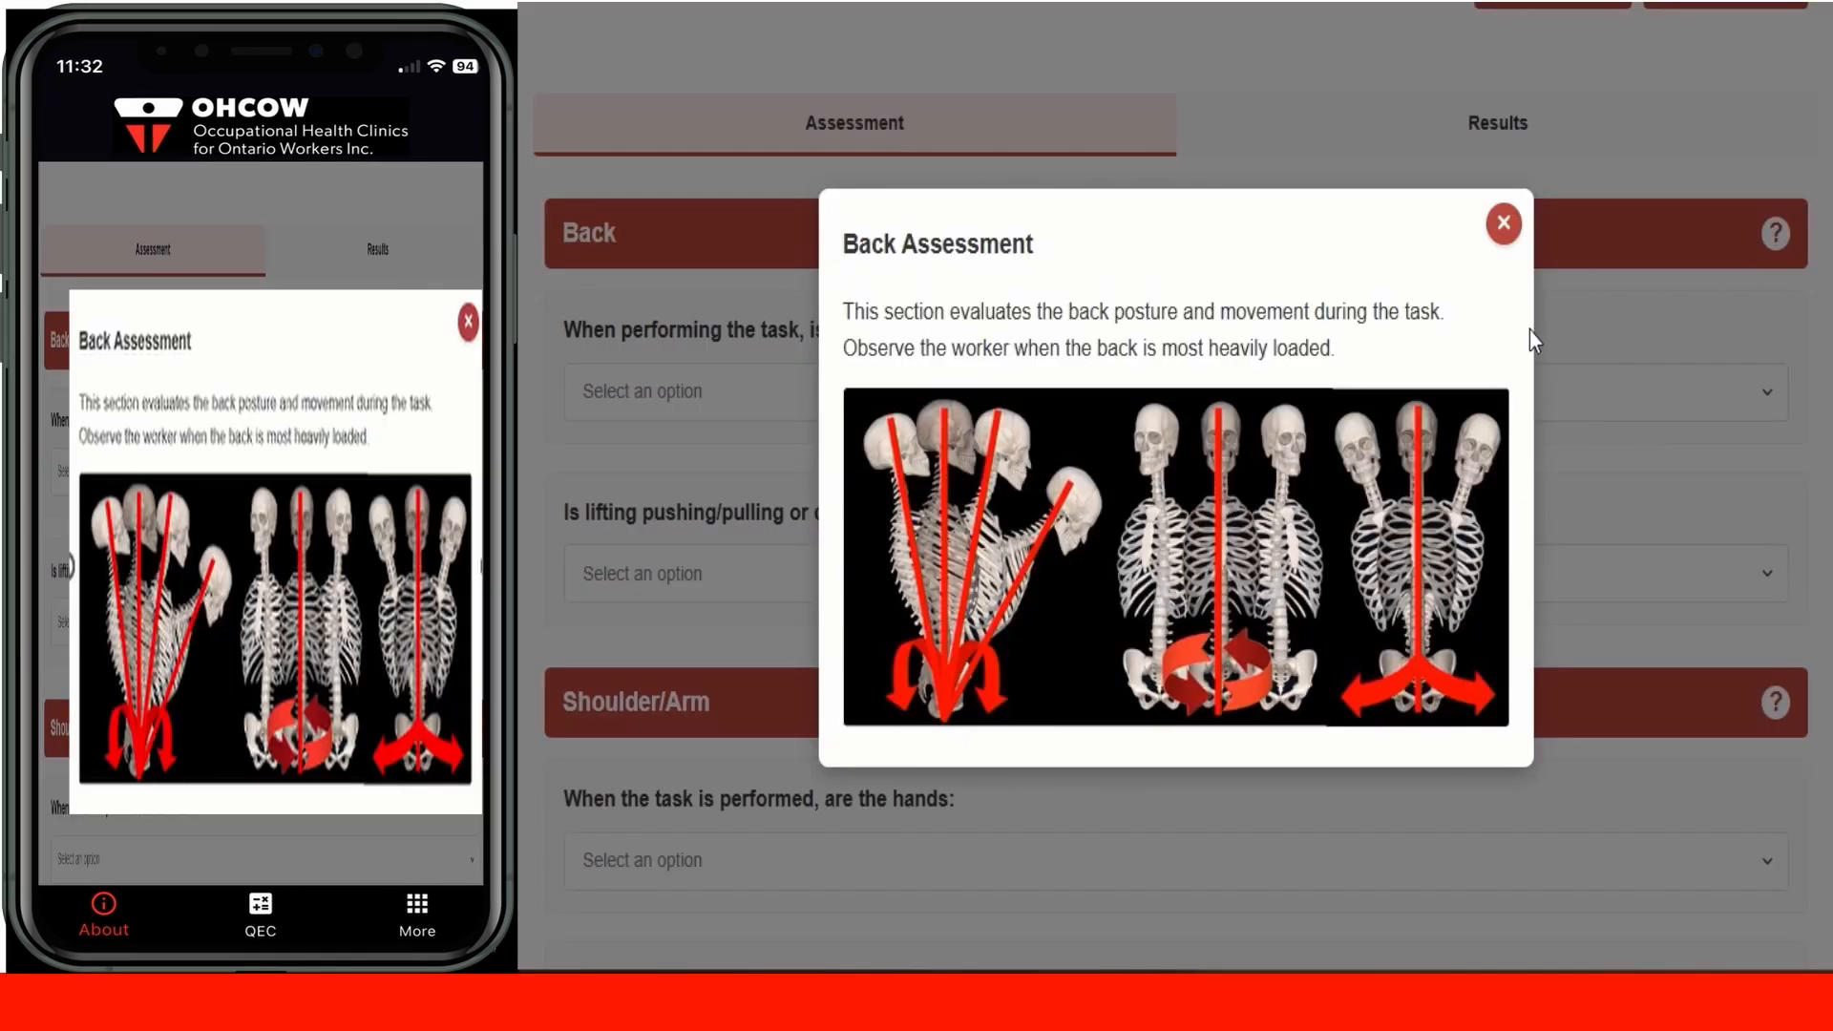
Step: View the illustrated help for the Back, Shoulder/Arm and Wrist/Hand sections
{"action": "left_click", "coordinate": [1505, 225]}
{"action": "scroll", "coordinate": [1541, 287], "scroll_direction": "down", "scroll_amount": 2}
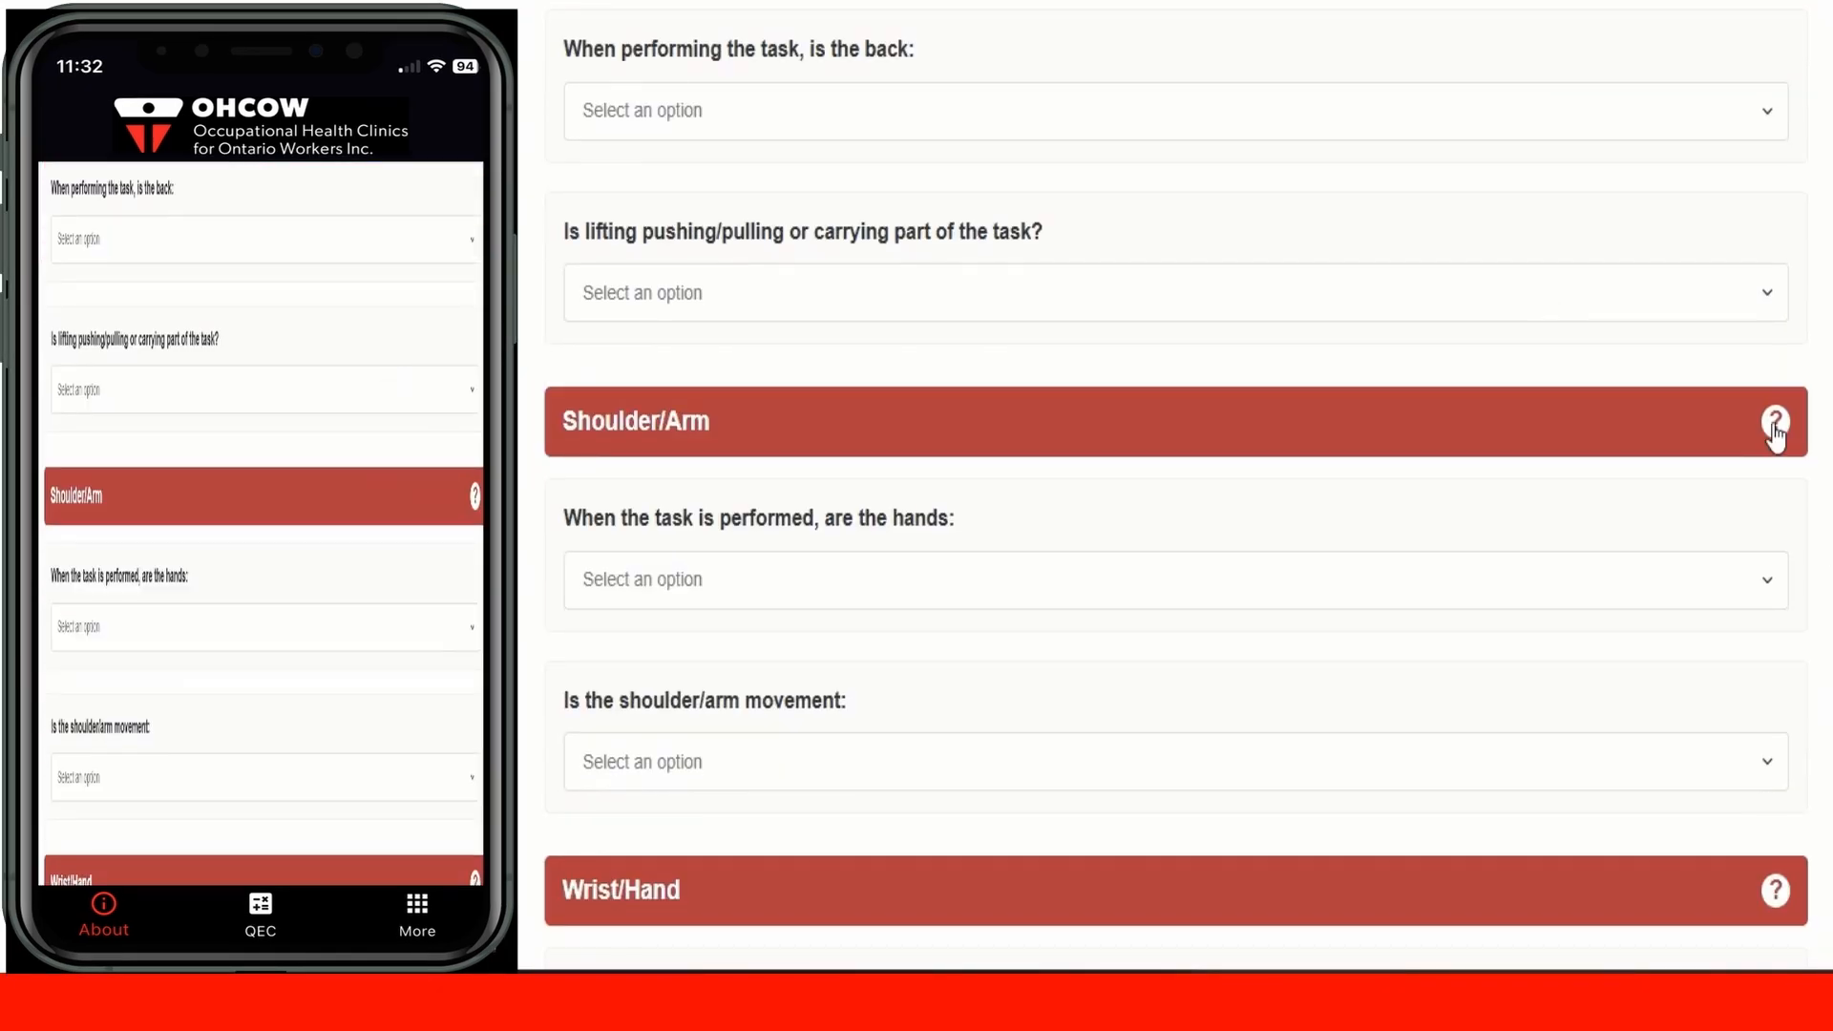
{"action": "left_click", "coordinate": [1775, 423]}
{"action": "scroll", "coordinate": [1774, 424], "scroll_direction": "down", "scroll_amount": 1}
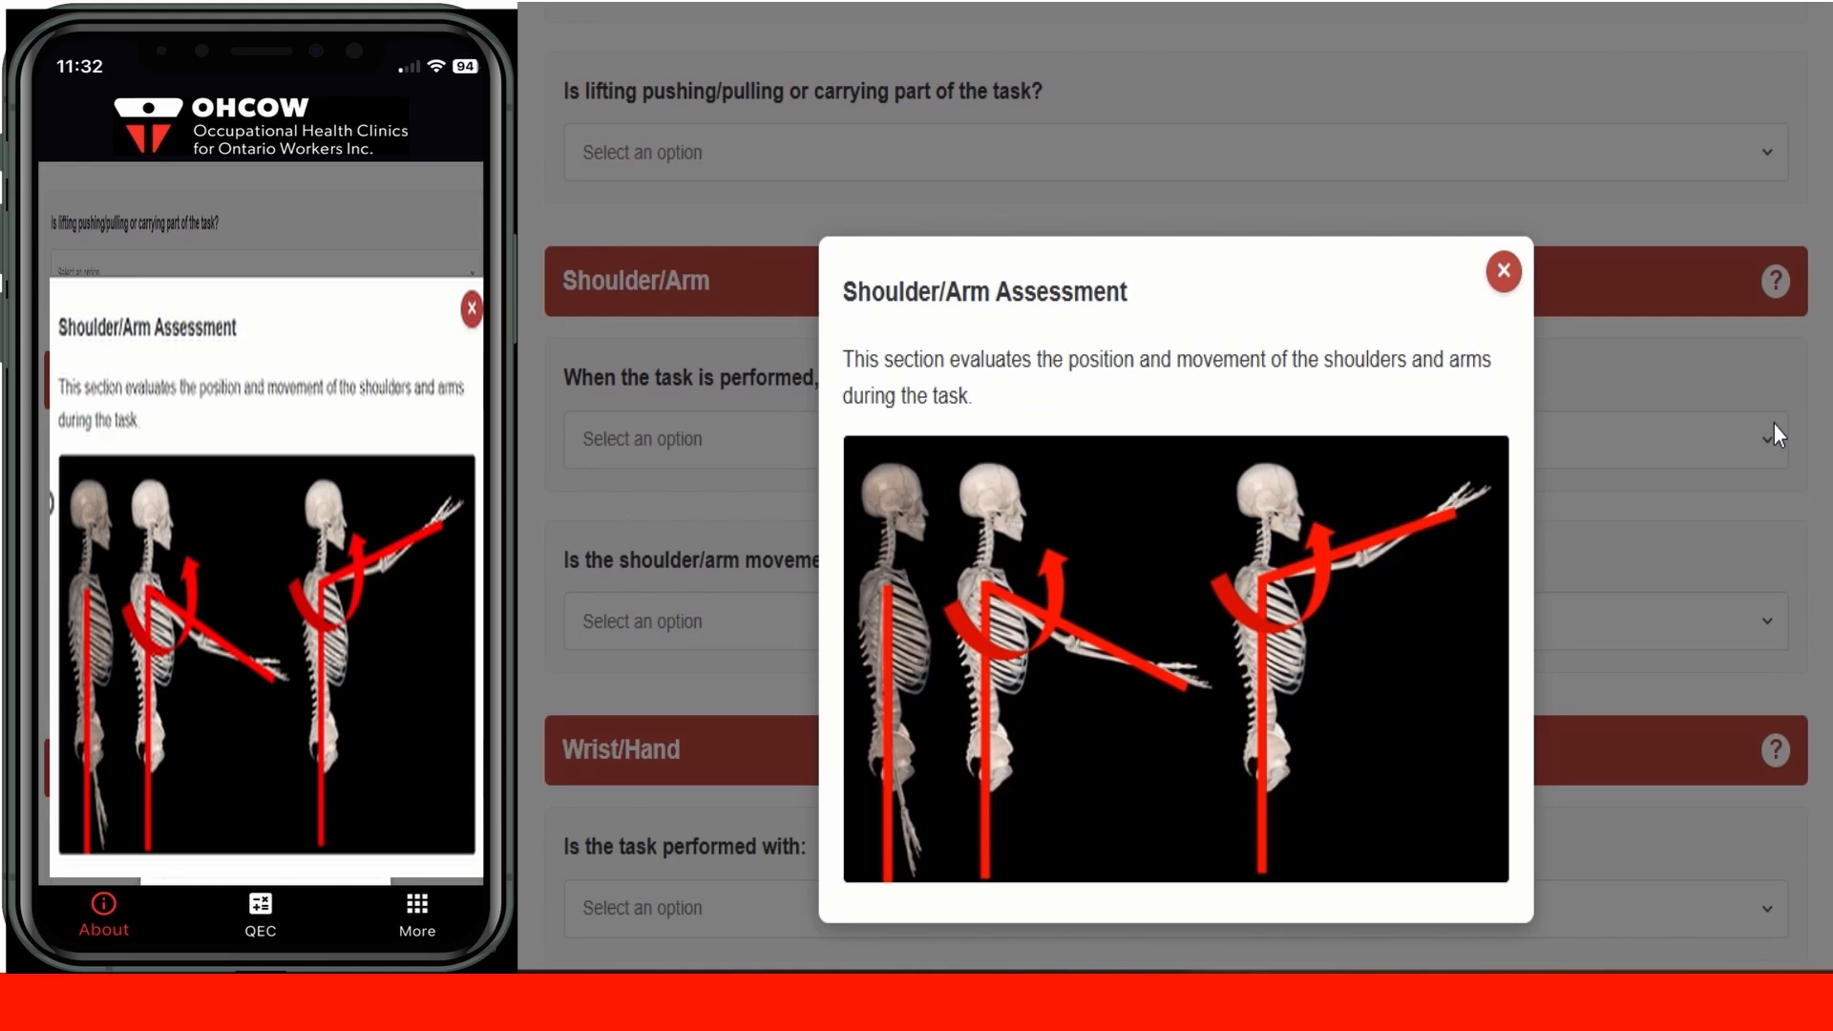
{"action": "left_click", "coordinate": [1504, 271]}
{"action": "scroll", "coordinate": [1600, 354], "scroll_direction": "down", "scroll_amount": 3}
{"action": "scroll", "coordinate": [1597, 349], "scroll_direction": "down", "scroll_amount": 2}
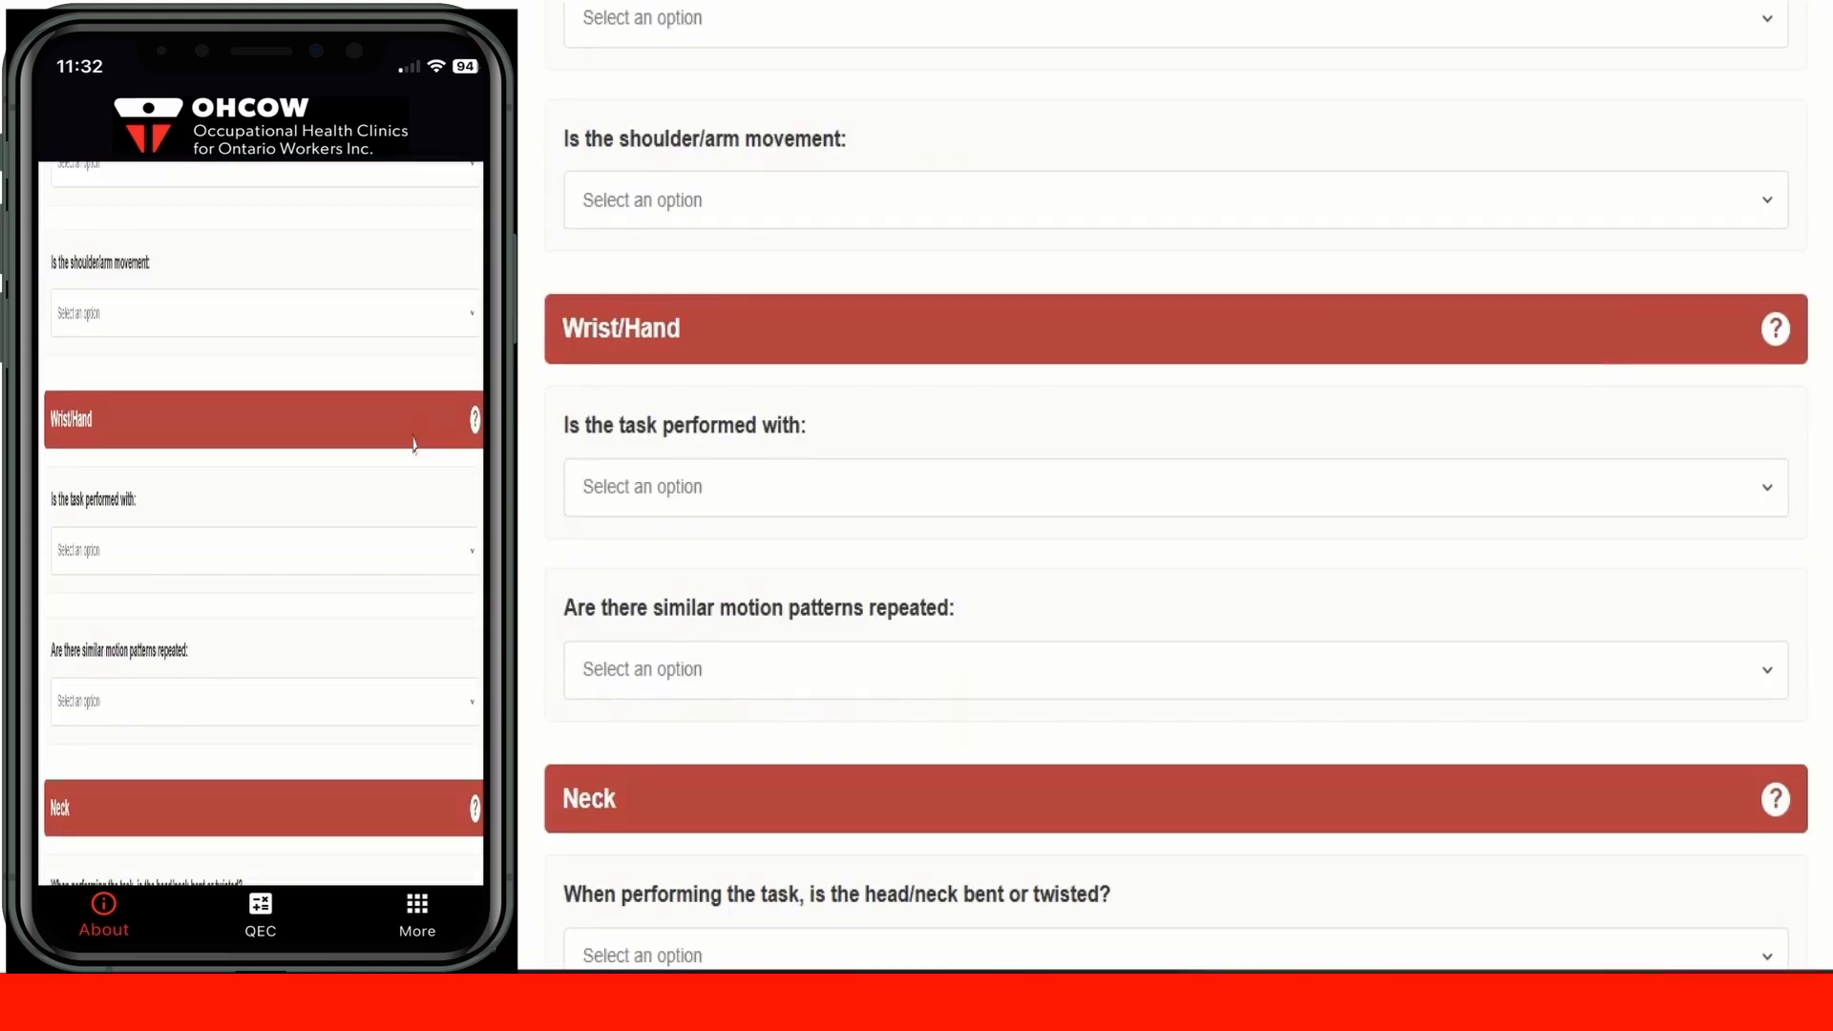
{"action": "left_click", "coordinate": [1775, 328]}
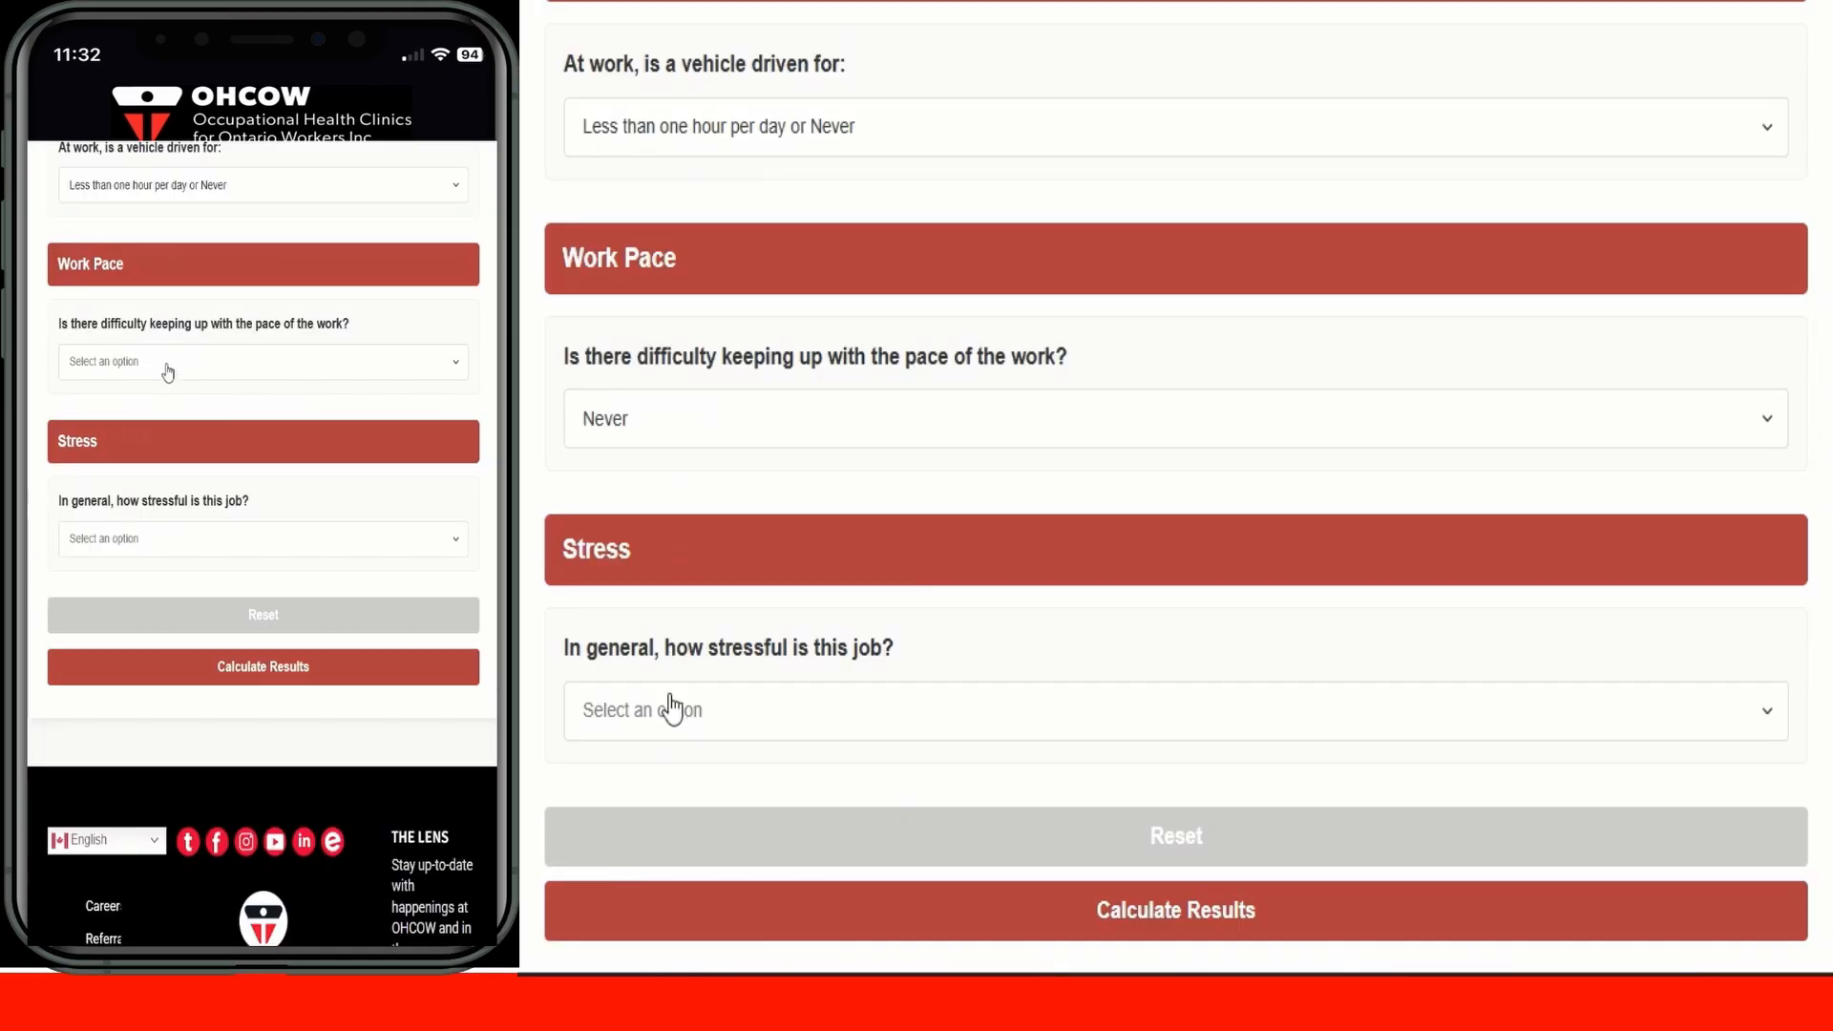
Step: Rate the job's general stress level as Mildly stressful
{"action": "left_click", "coordinate": [672, 709]}
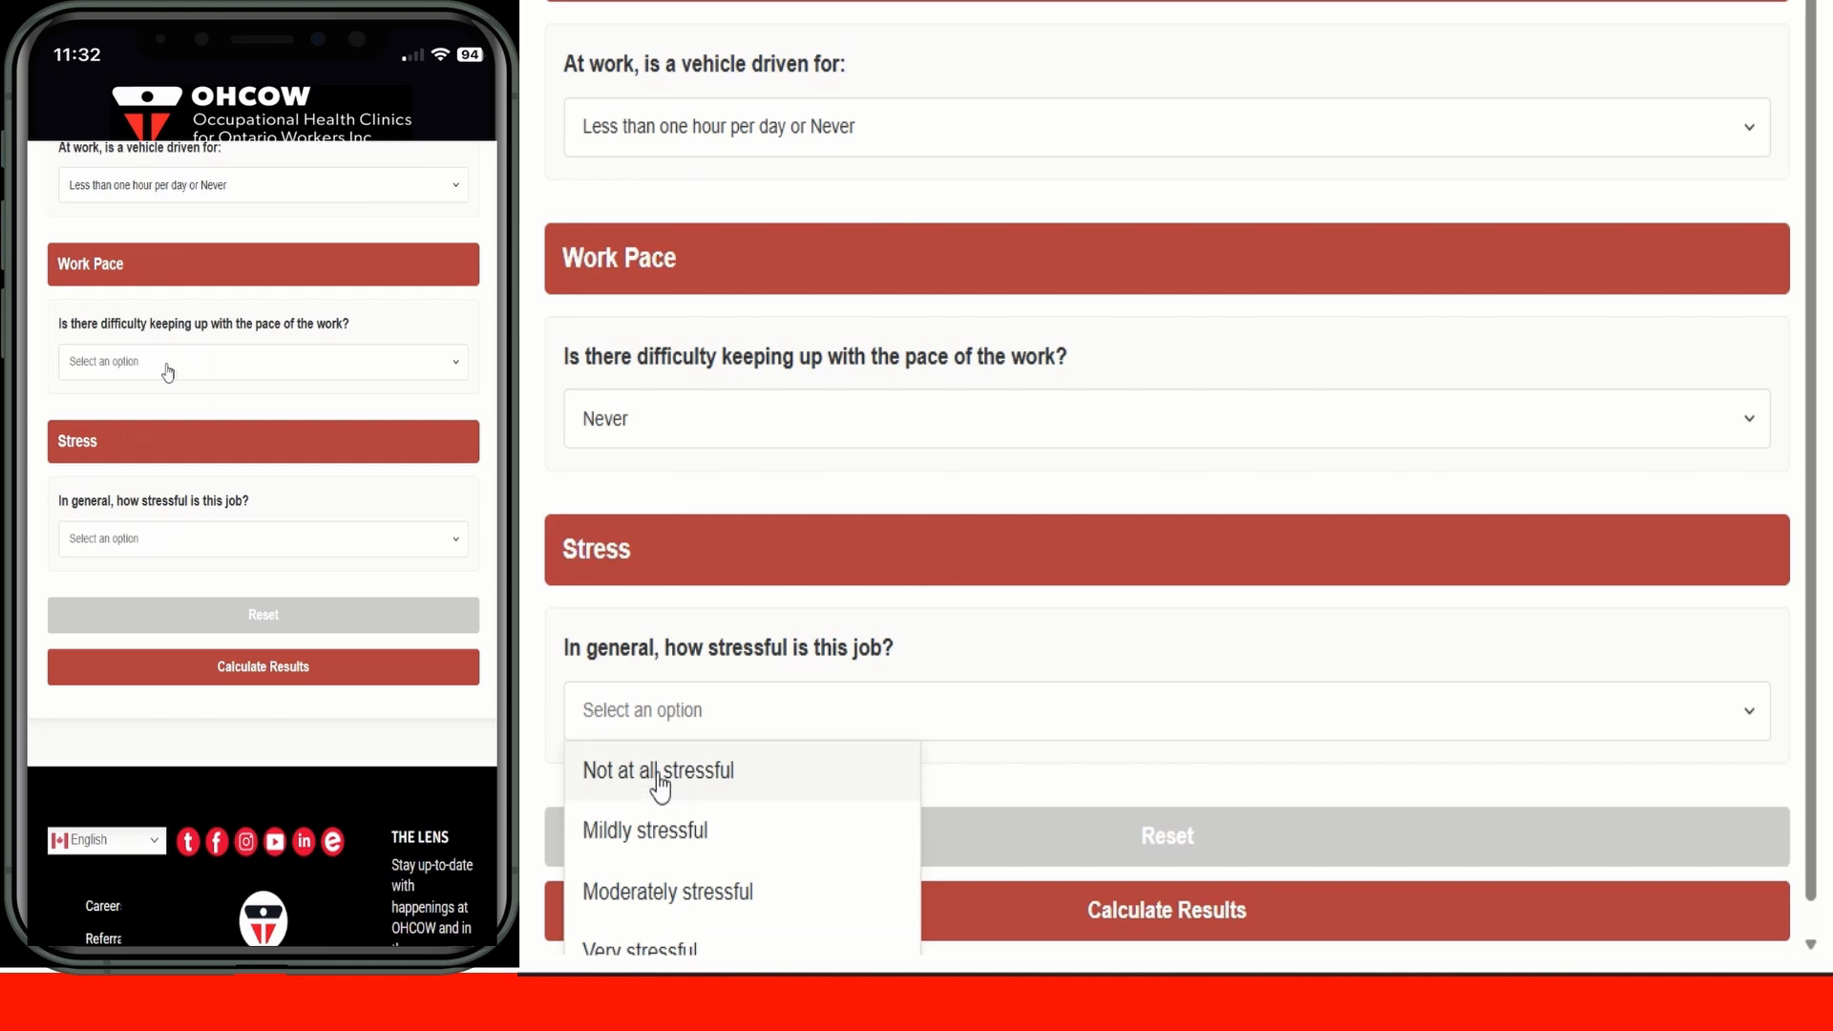
{"action": "left_click", "coordinate": [655, 844]}
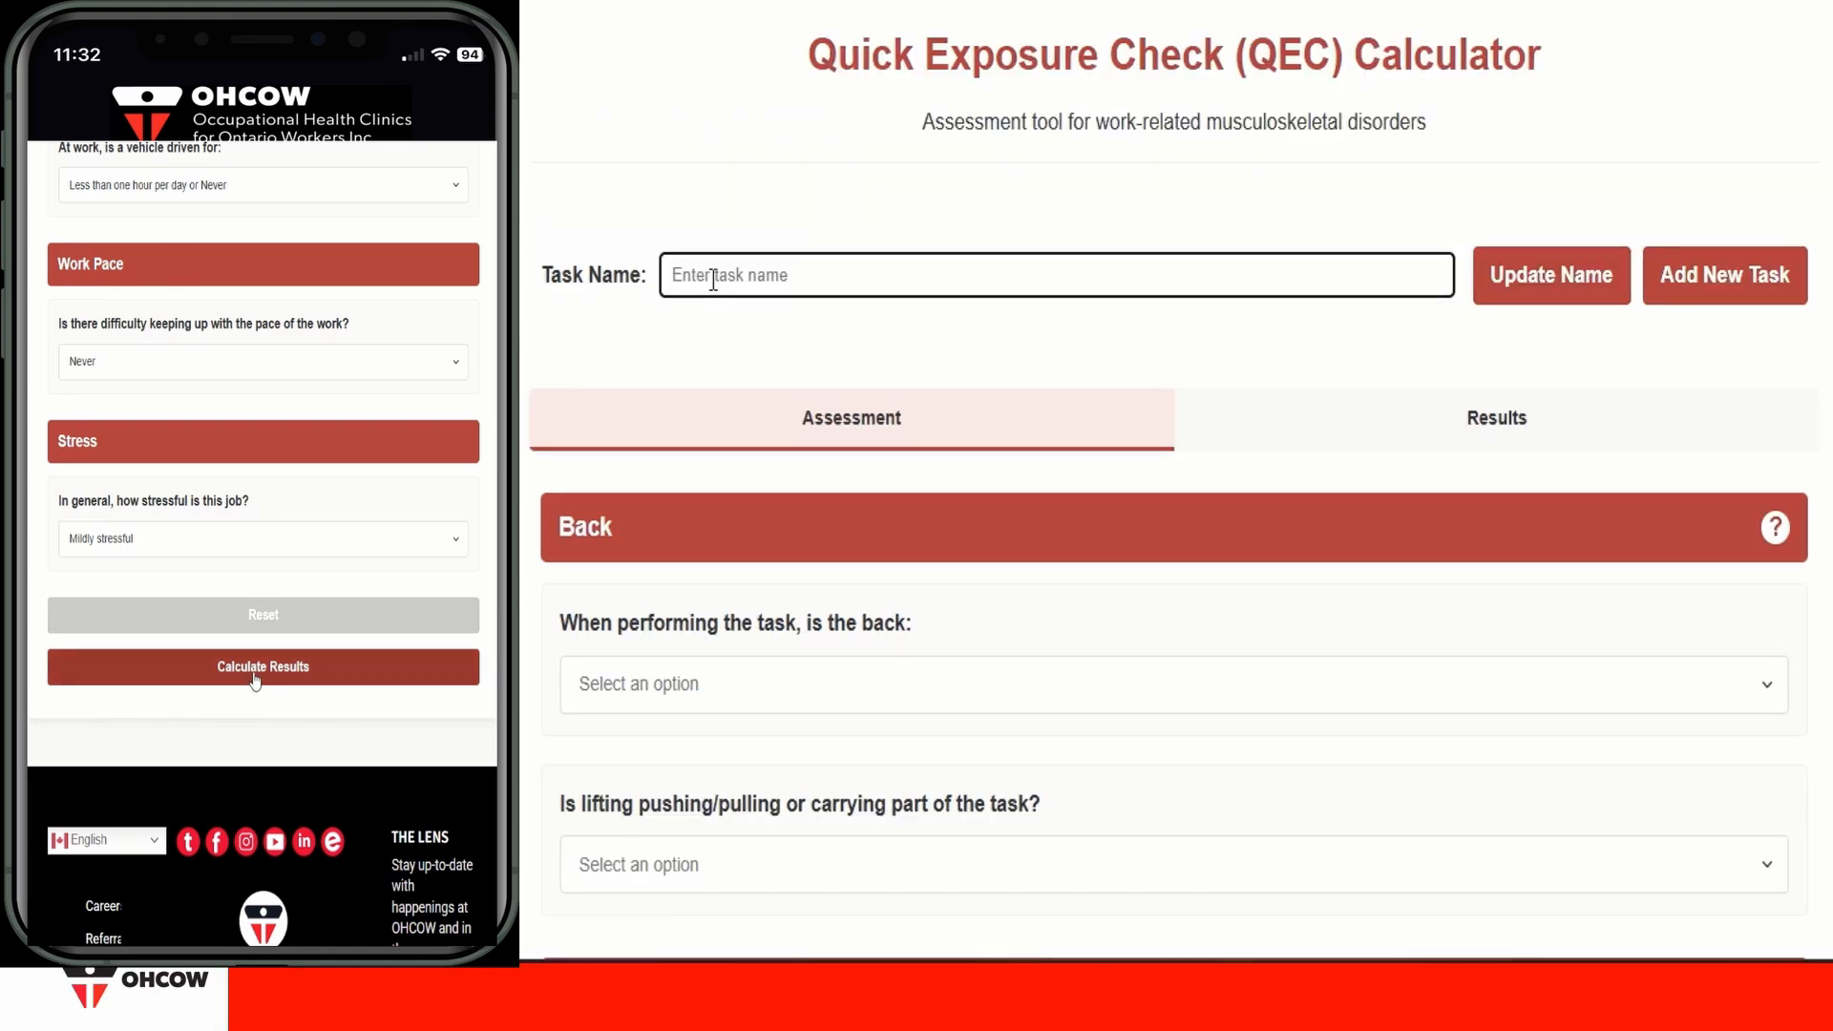
{"action": "type", "text": "Fill"}
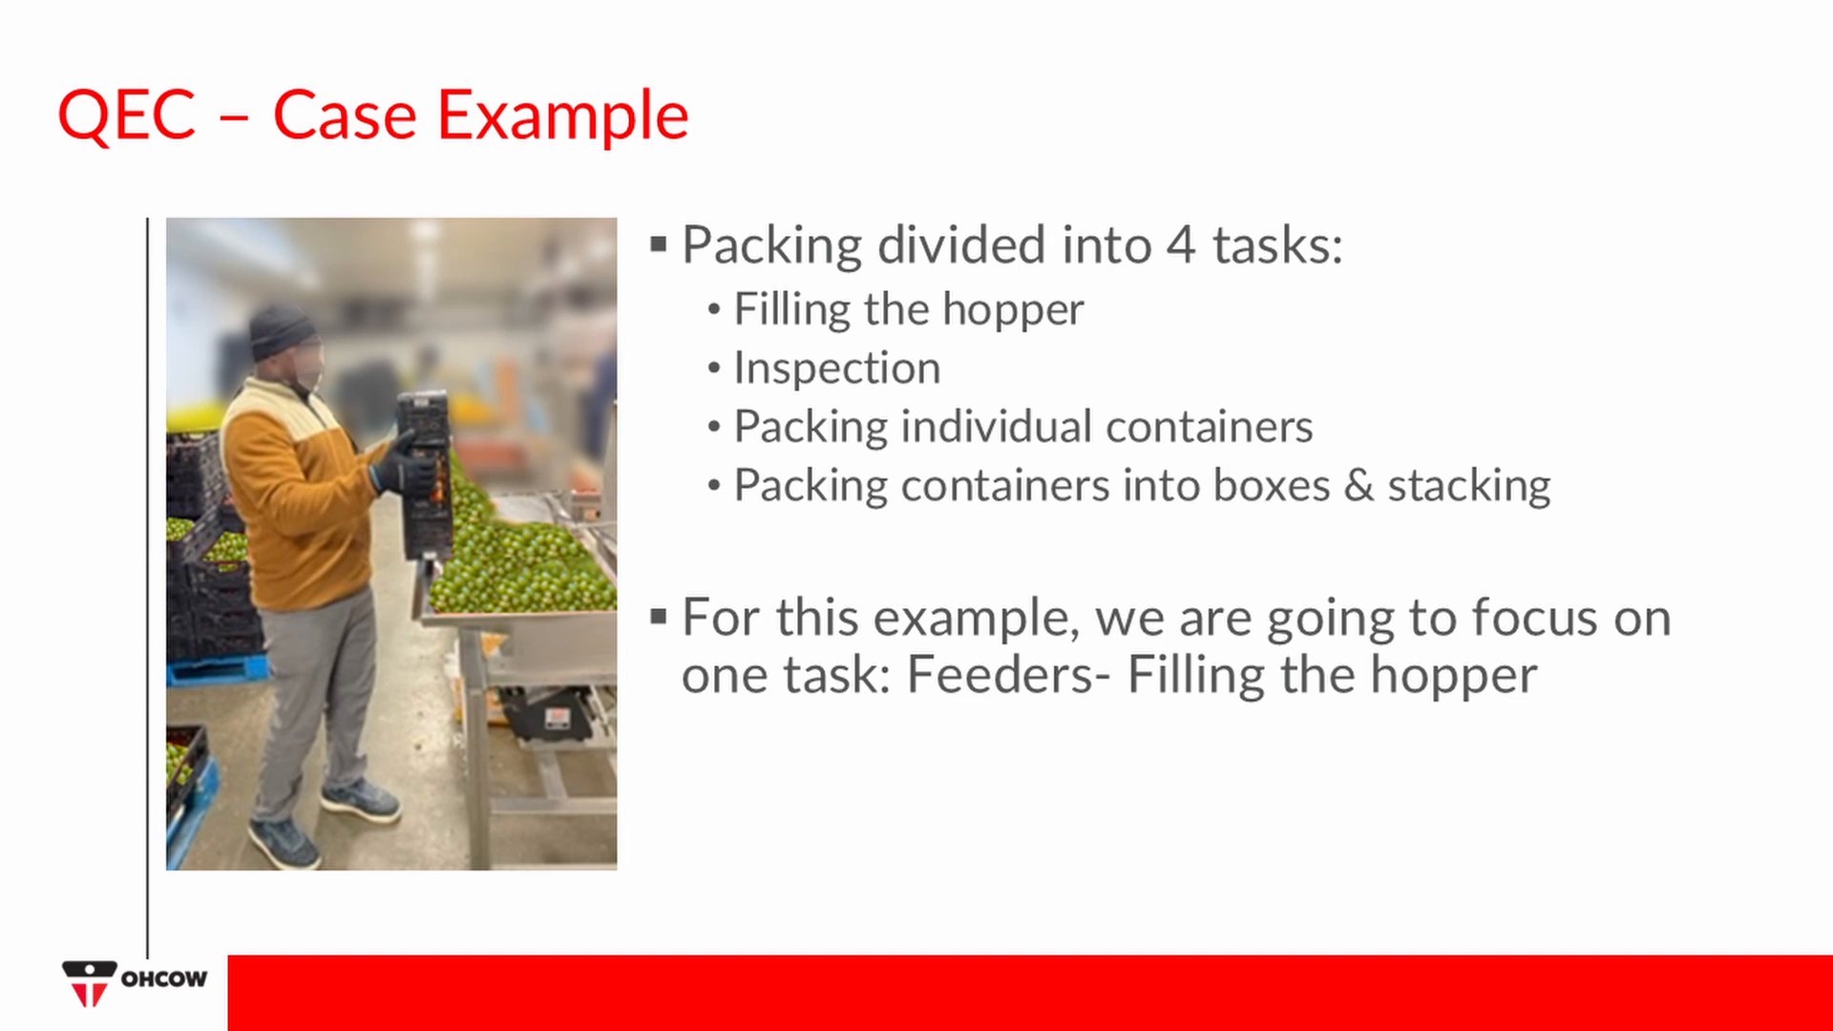
{"action": "key", "text": "Right"}
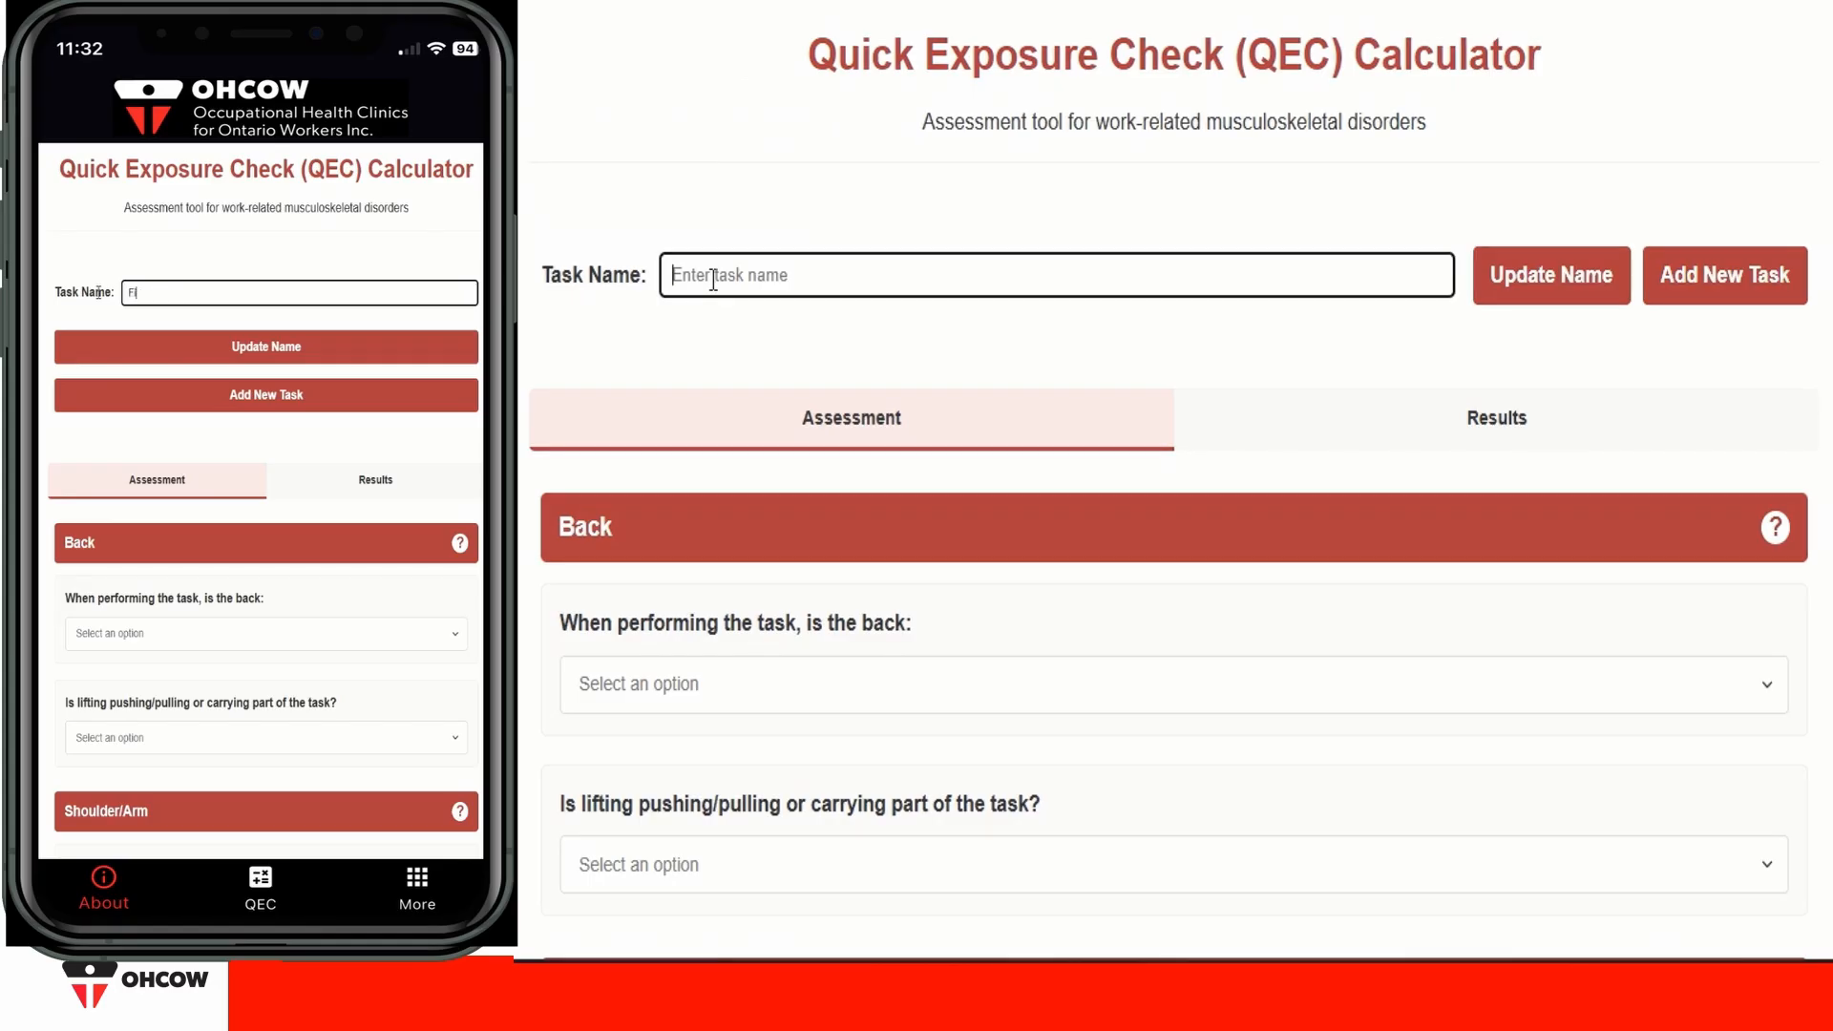
Step: Enter "Filling the hopper" as the task name and update it
{"action": "type", "text": "Filling the hopper"}
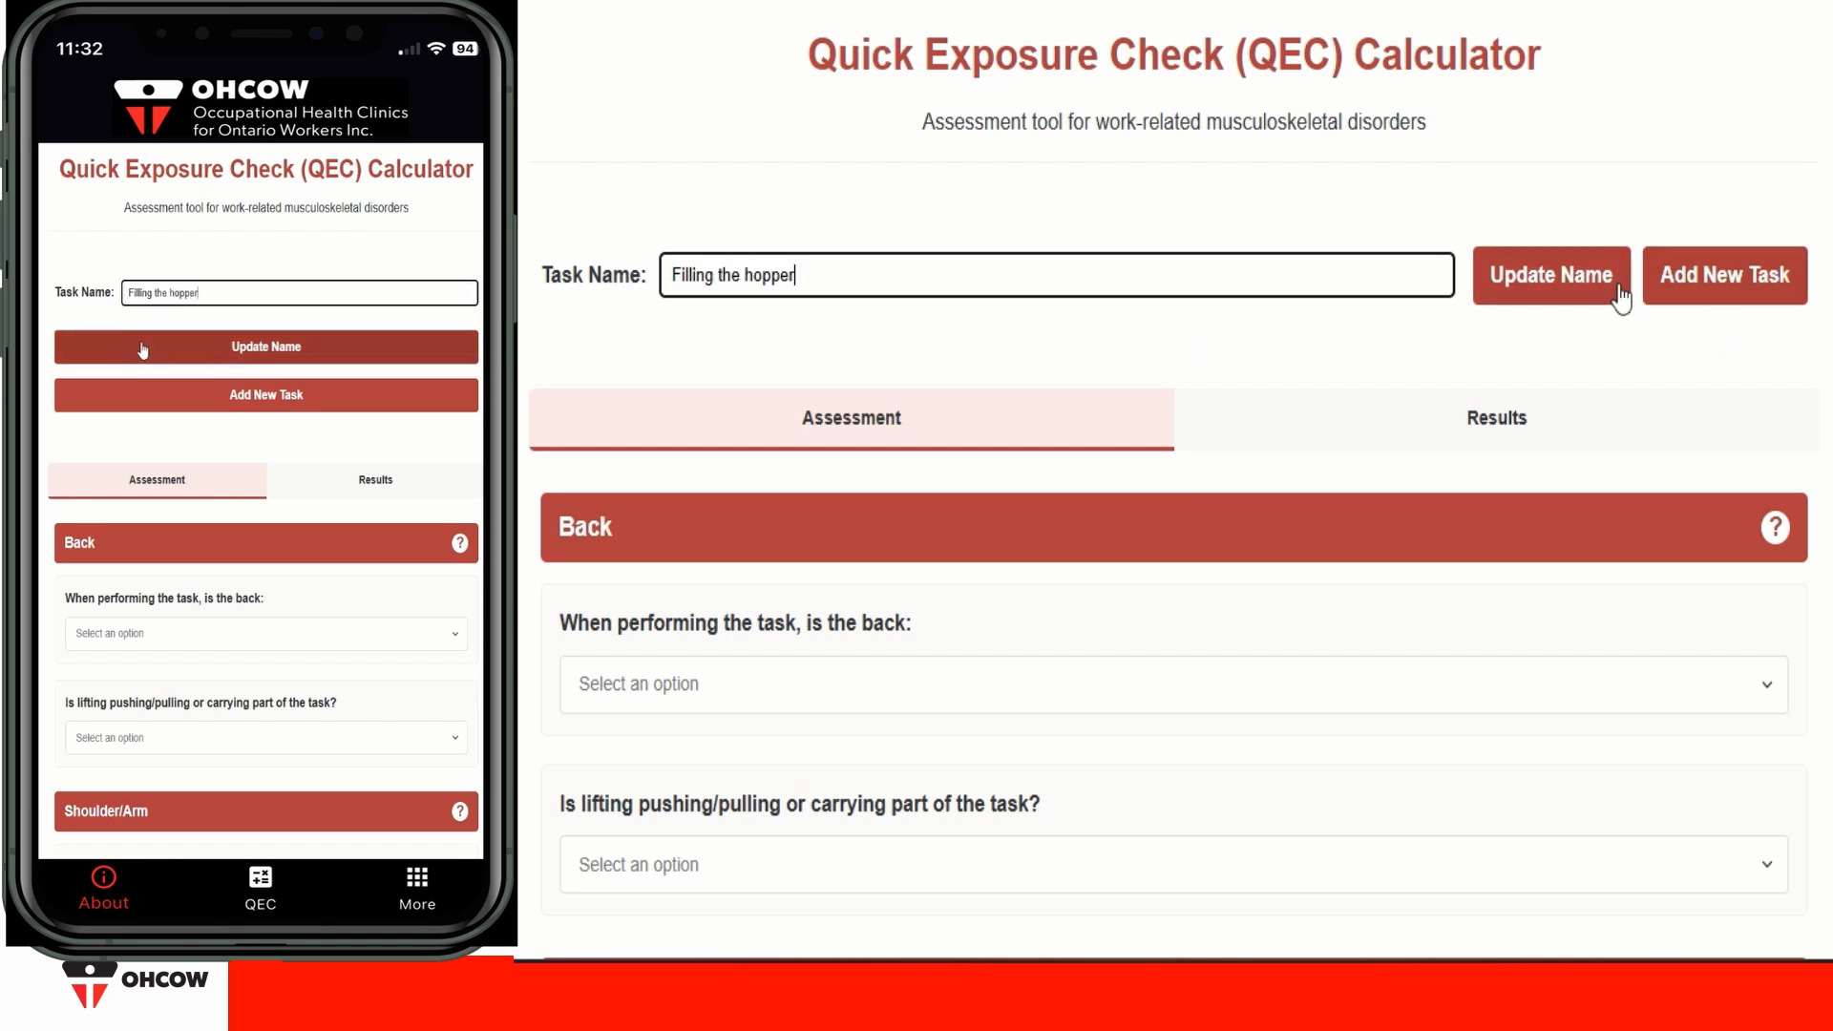
{"action": "left_click", "coordinate": [1532, 285]}
Step: Complete the Back section with > 60° of flexion, twisting or side bending, lifting Yes, and Very frequent (around 12 times per minute or more)
{"action": "scroll", "coordinate": [1301, 470], "scroll_direction": "down", "scroll_amount": 5}
{"action": "scroll", "coordinate": [1301, 470], "scroll_direction": "down", "scroll_amount": 1}
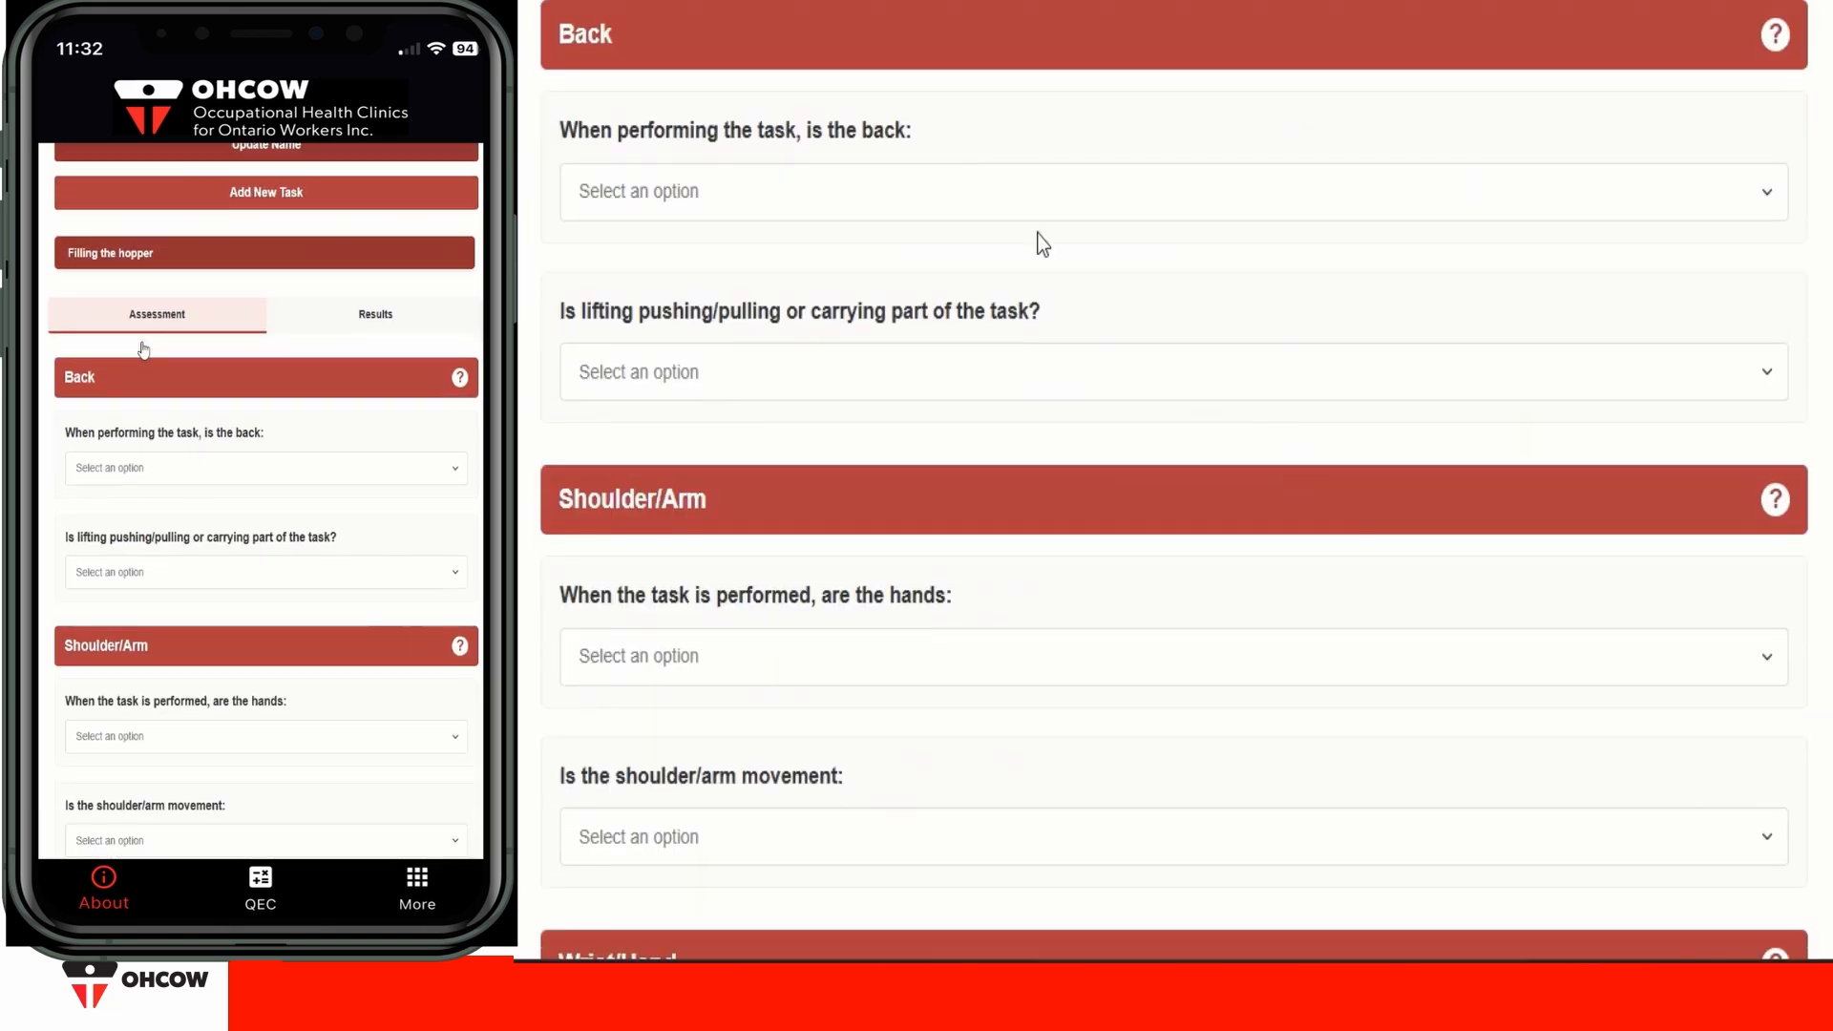
{"action": "left_click", "coordinate": [1015, 197]}
{"action": "left_click", "coordinate": [759, 444]}
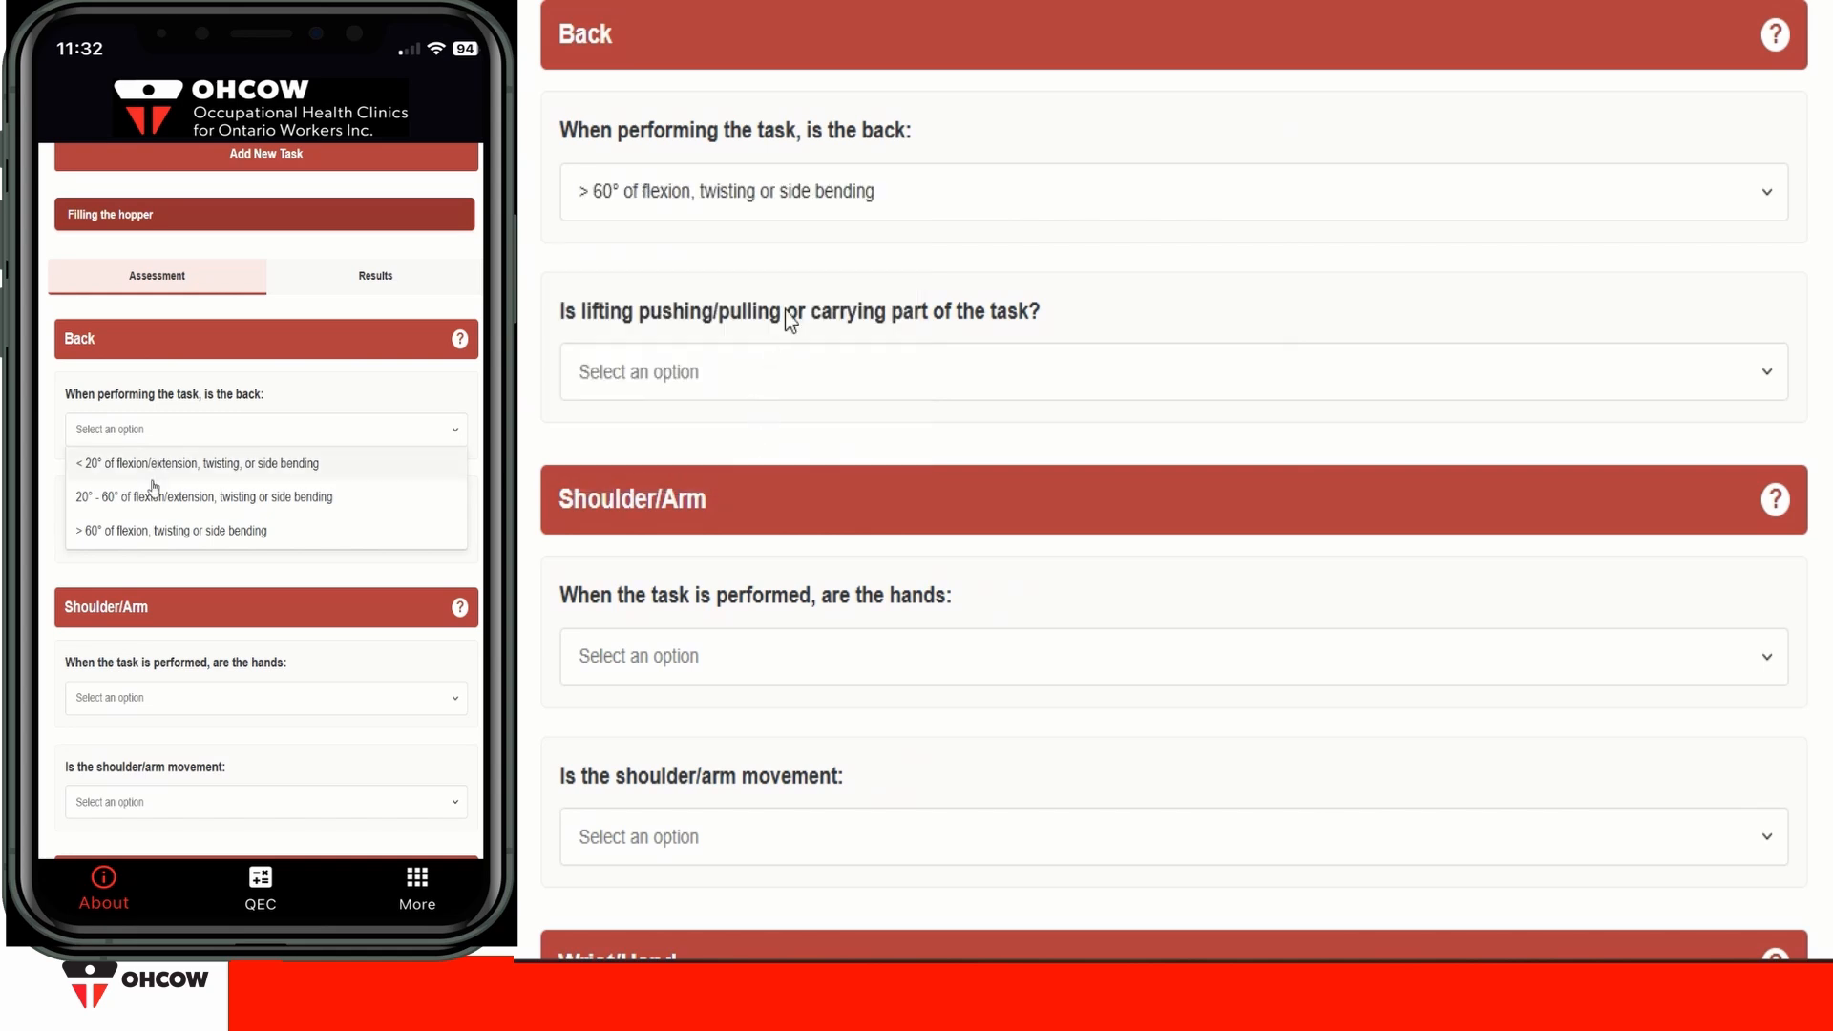
{"action": "left_click", "coordinate": [777, 380]}
{"action": "left_click", "coordinate": [689, 490]}
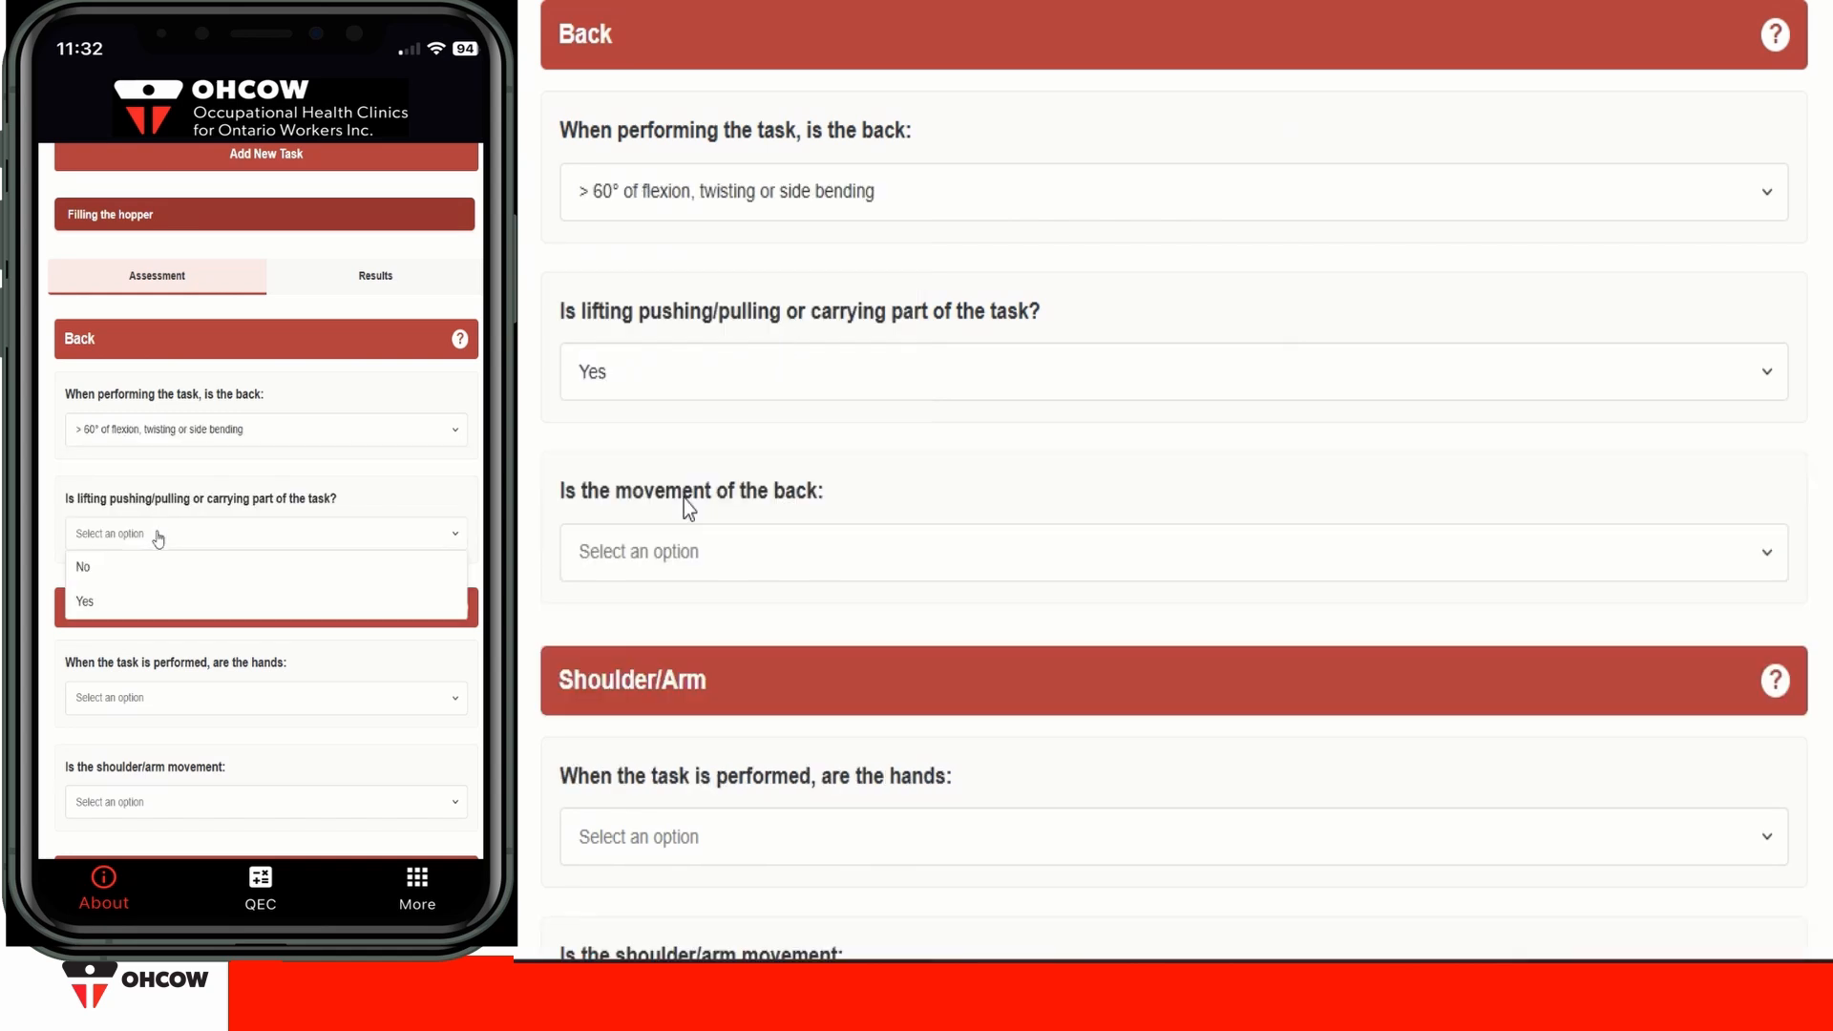
{"action": "left_click", "coordinate": [695, 564]}
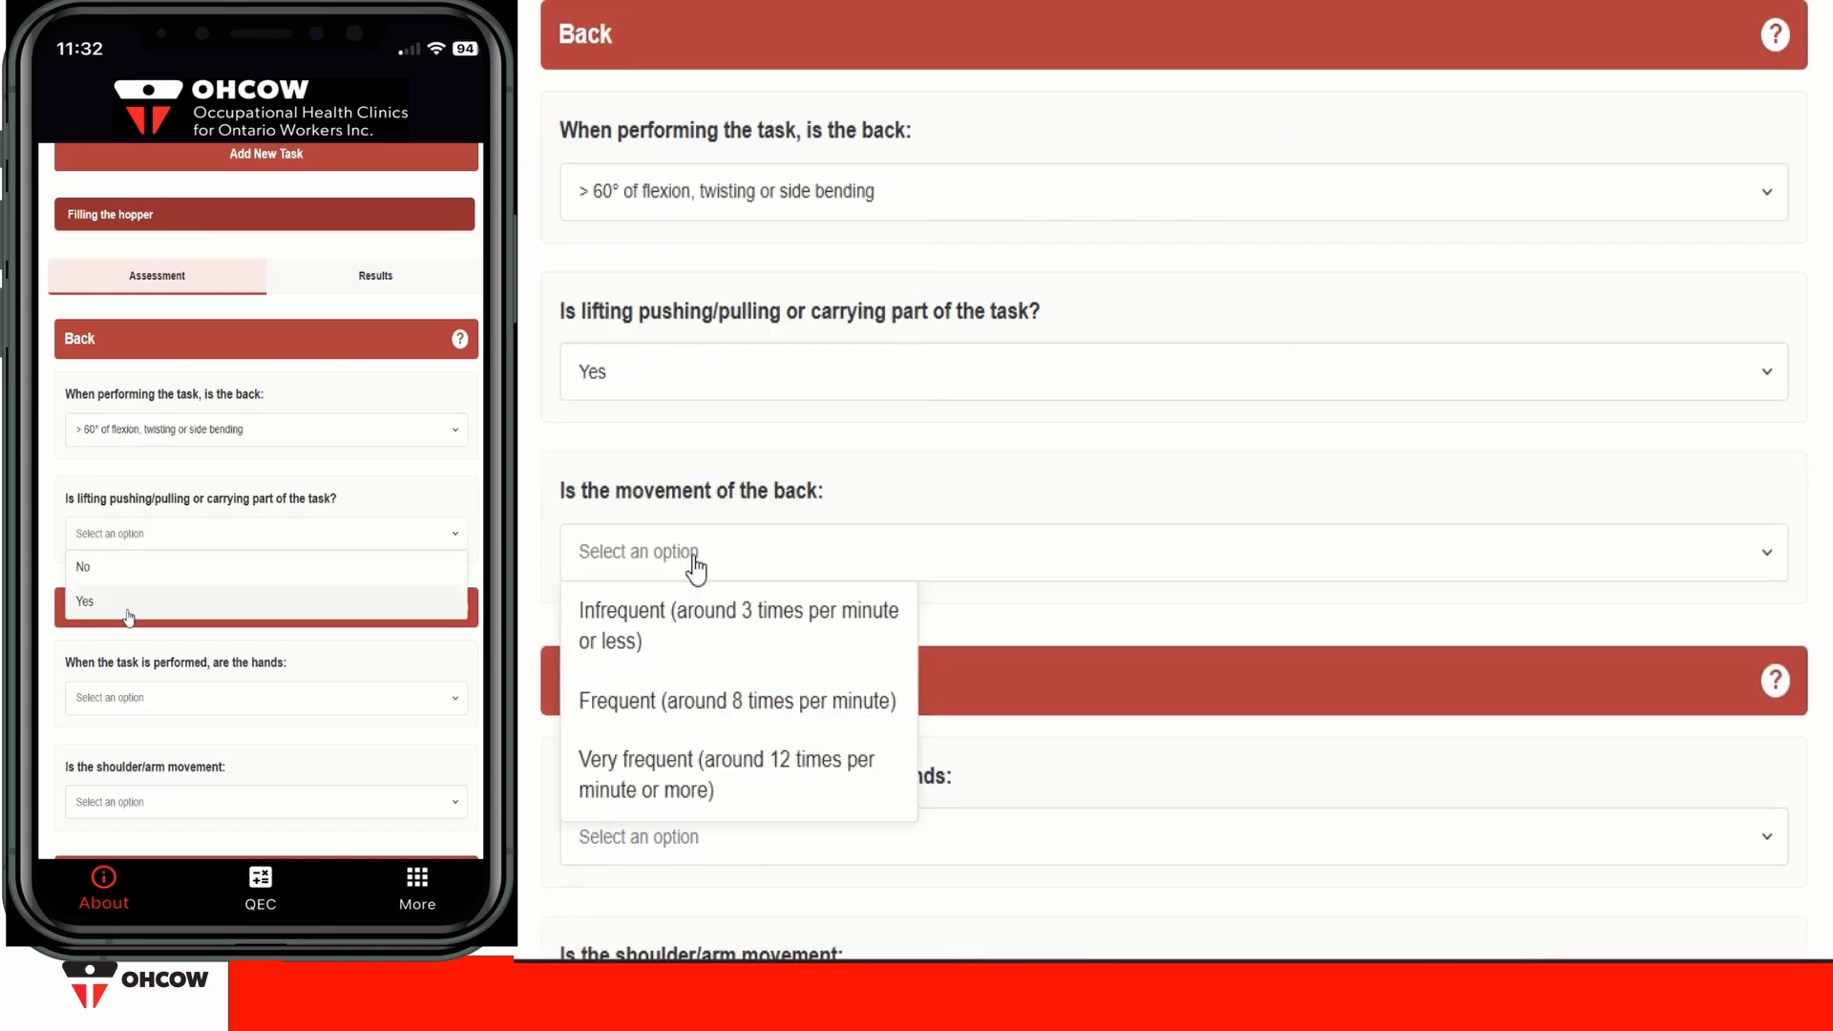
{"action": "left_click", "coordinate": [660, 785]}
Step: Complete the Shoulder/Arm section with hands At or above shoulder height and Very frequent (almost continuous movement)
{"action": "scroll", "coordinate": [708, 657], "scroll_direction": "down", "scroll_amount": 4}
{"action": "left_click", "coordinate": [747, 431]}
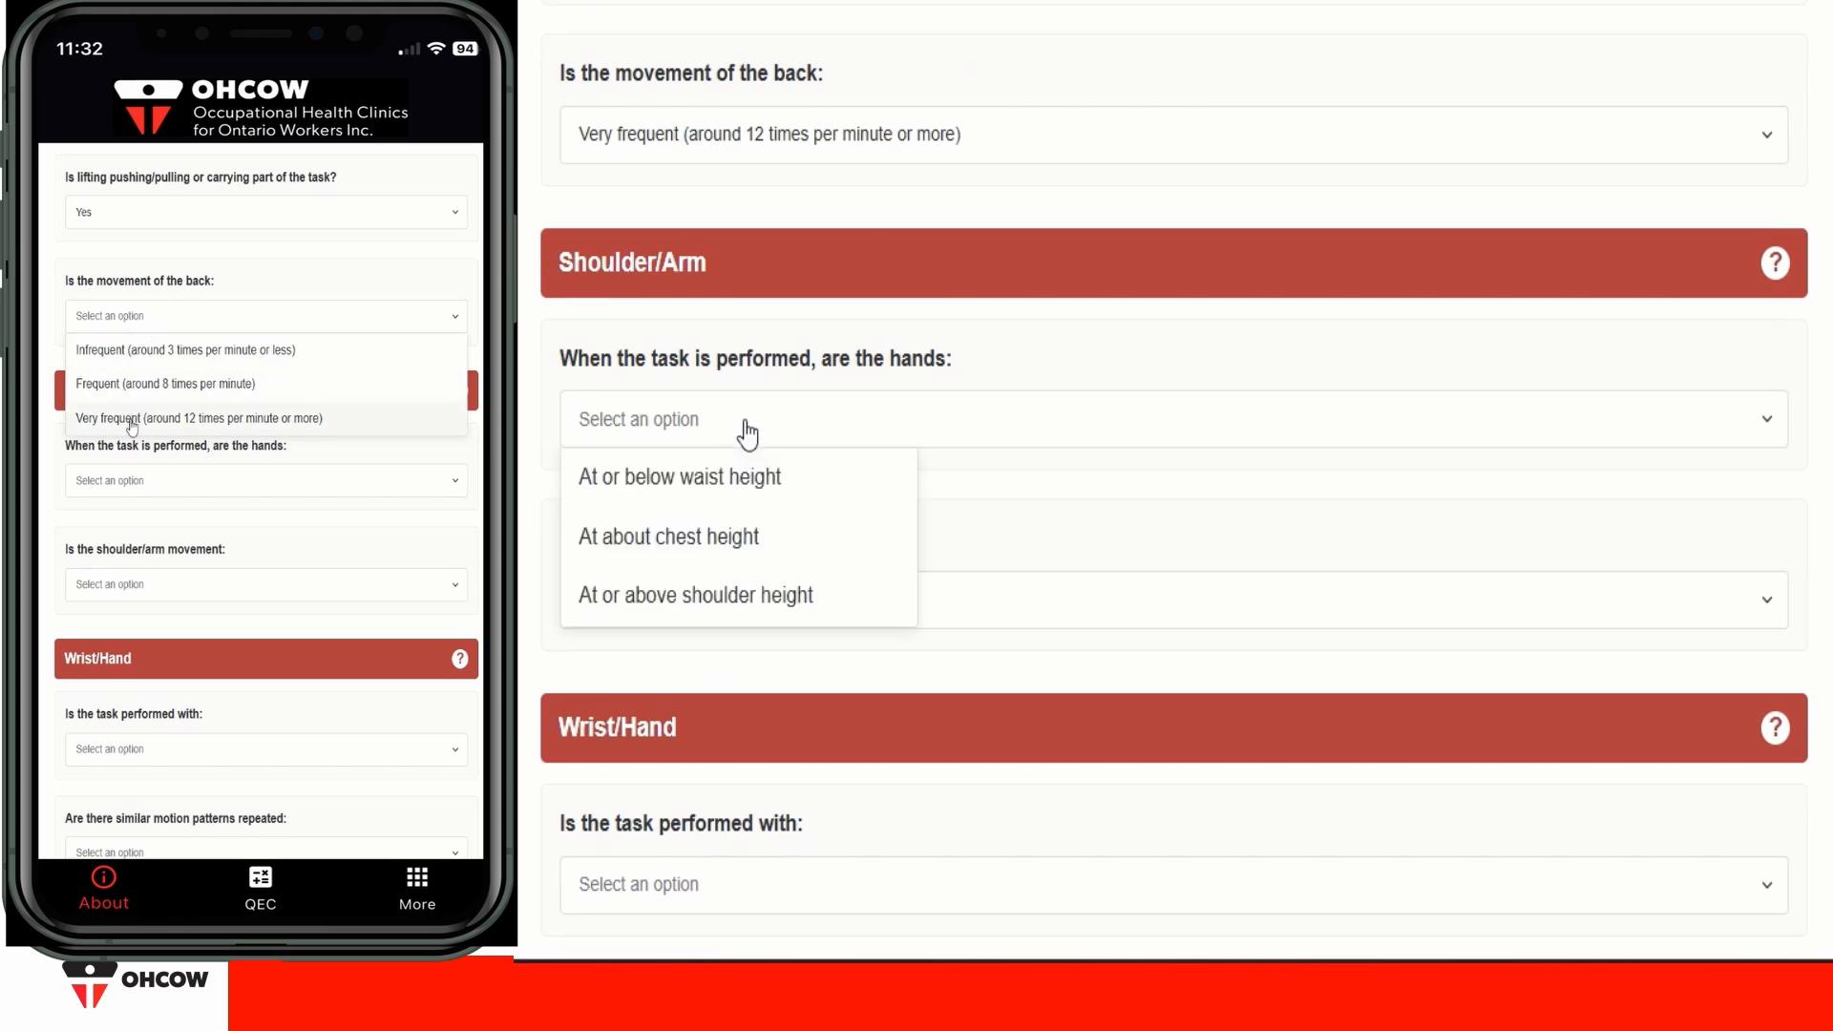
{"action": "left_click", "coordinate": [697, 606]}
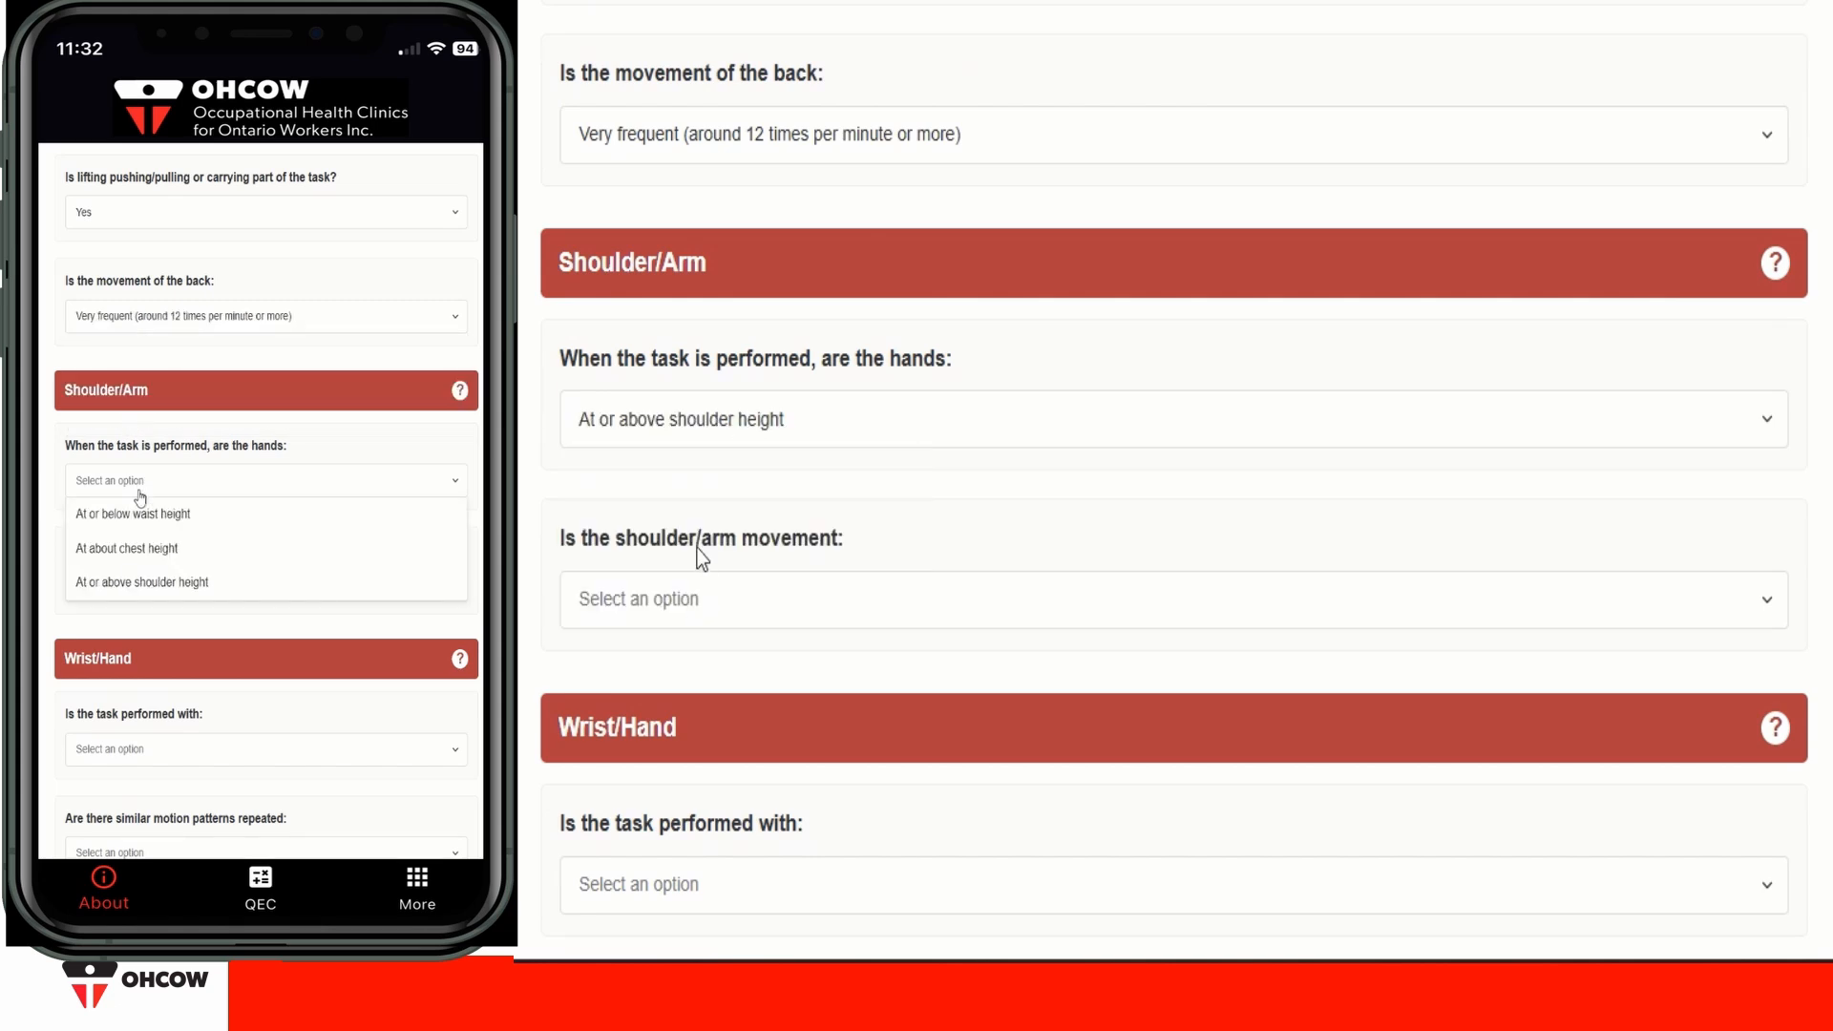
{"action": "left_click", "coordinate": [706, 616]}
{"action": "left_click", "coordinate": [637, 853]}
Step: Complete the Wrist/Hand section with A deviated or bent wrist and motion patterns repeated 10 times per minute or less
{"action": "scroll", "coordinate": [789, 650], "scroll_direction": "down", "scroll_amount": 5}
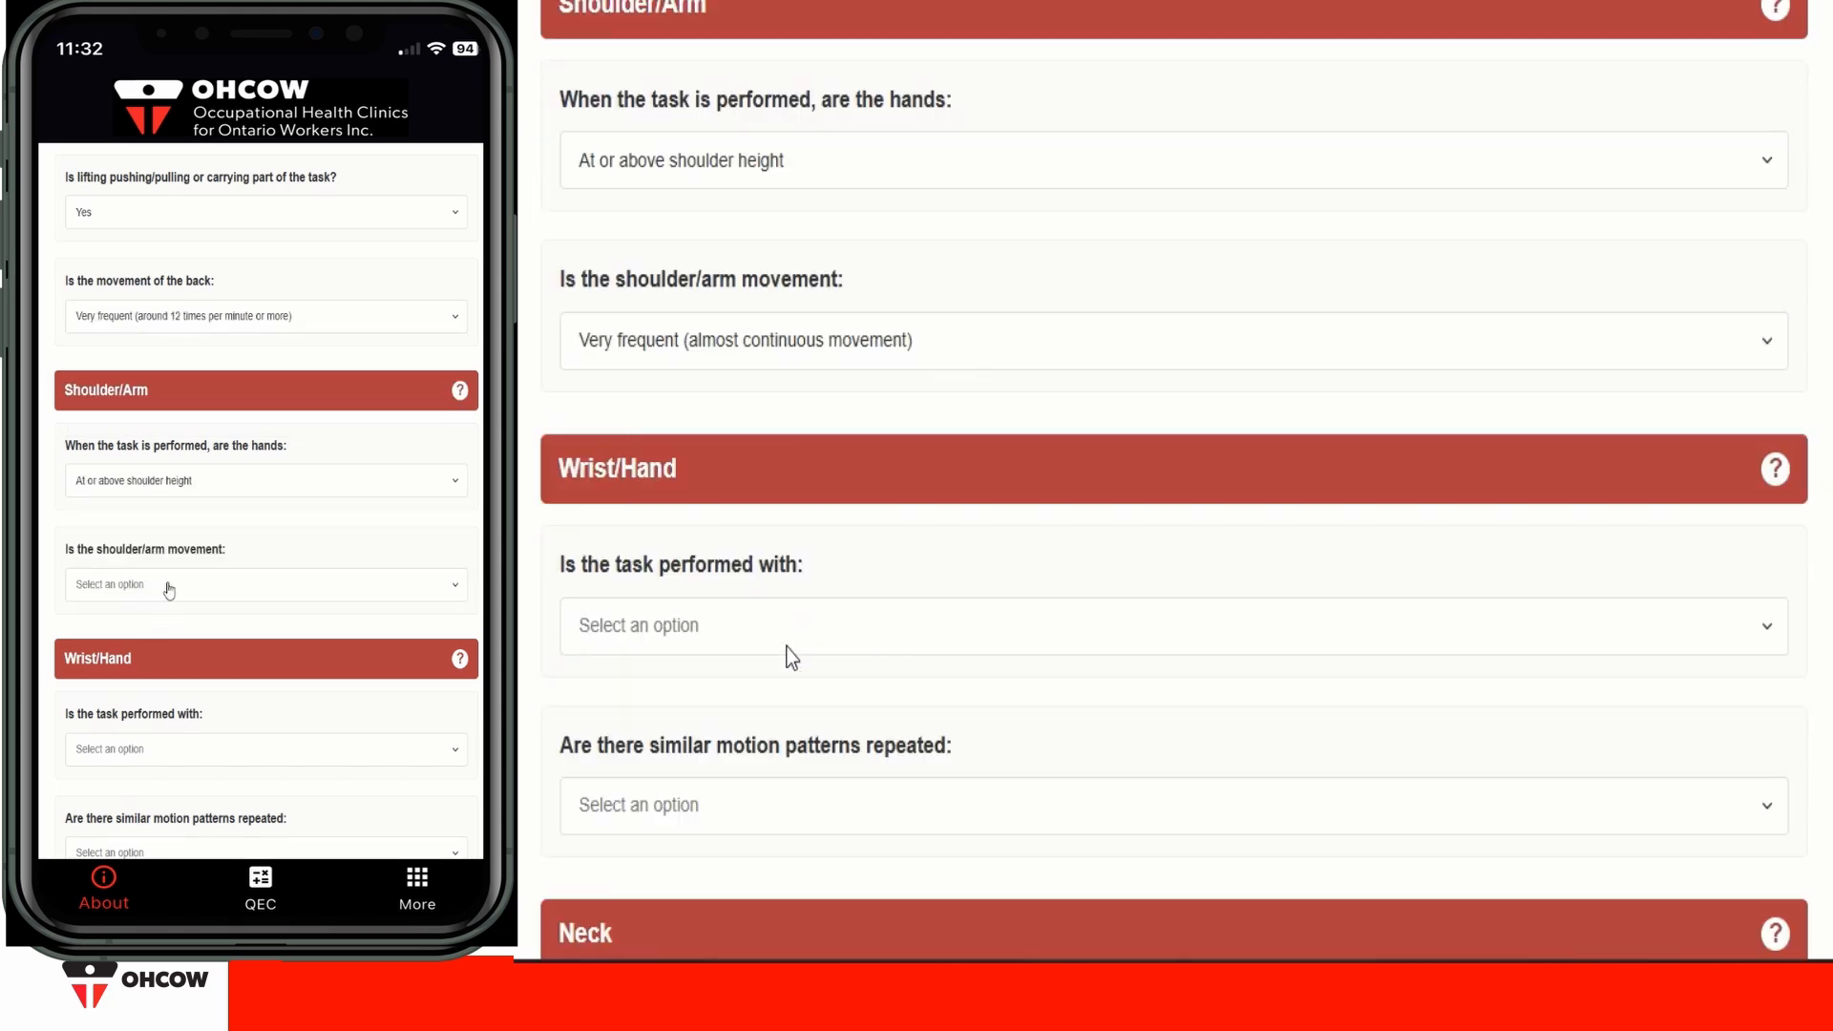
{"action": "left_click", "coordinate": [743, 337]}
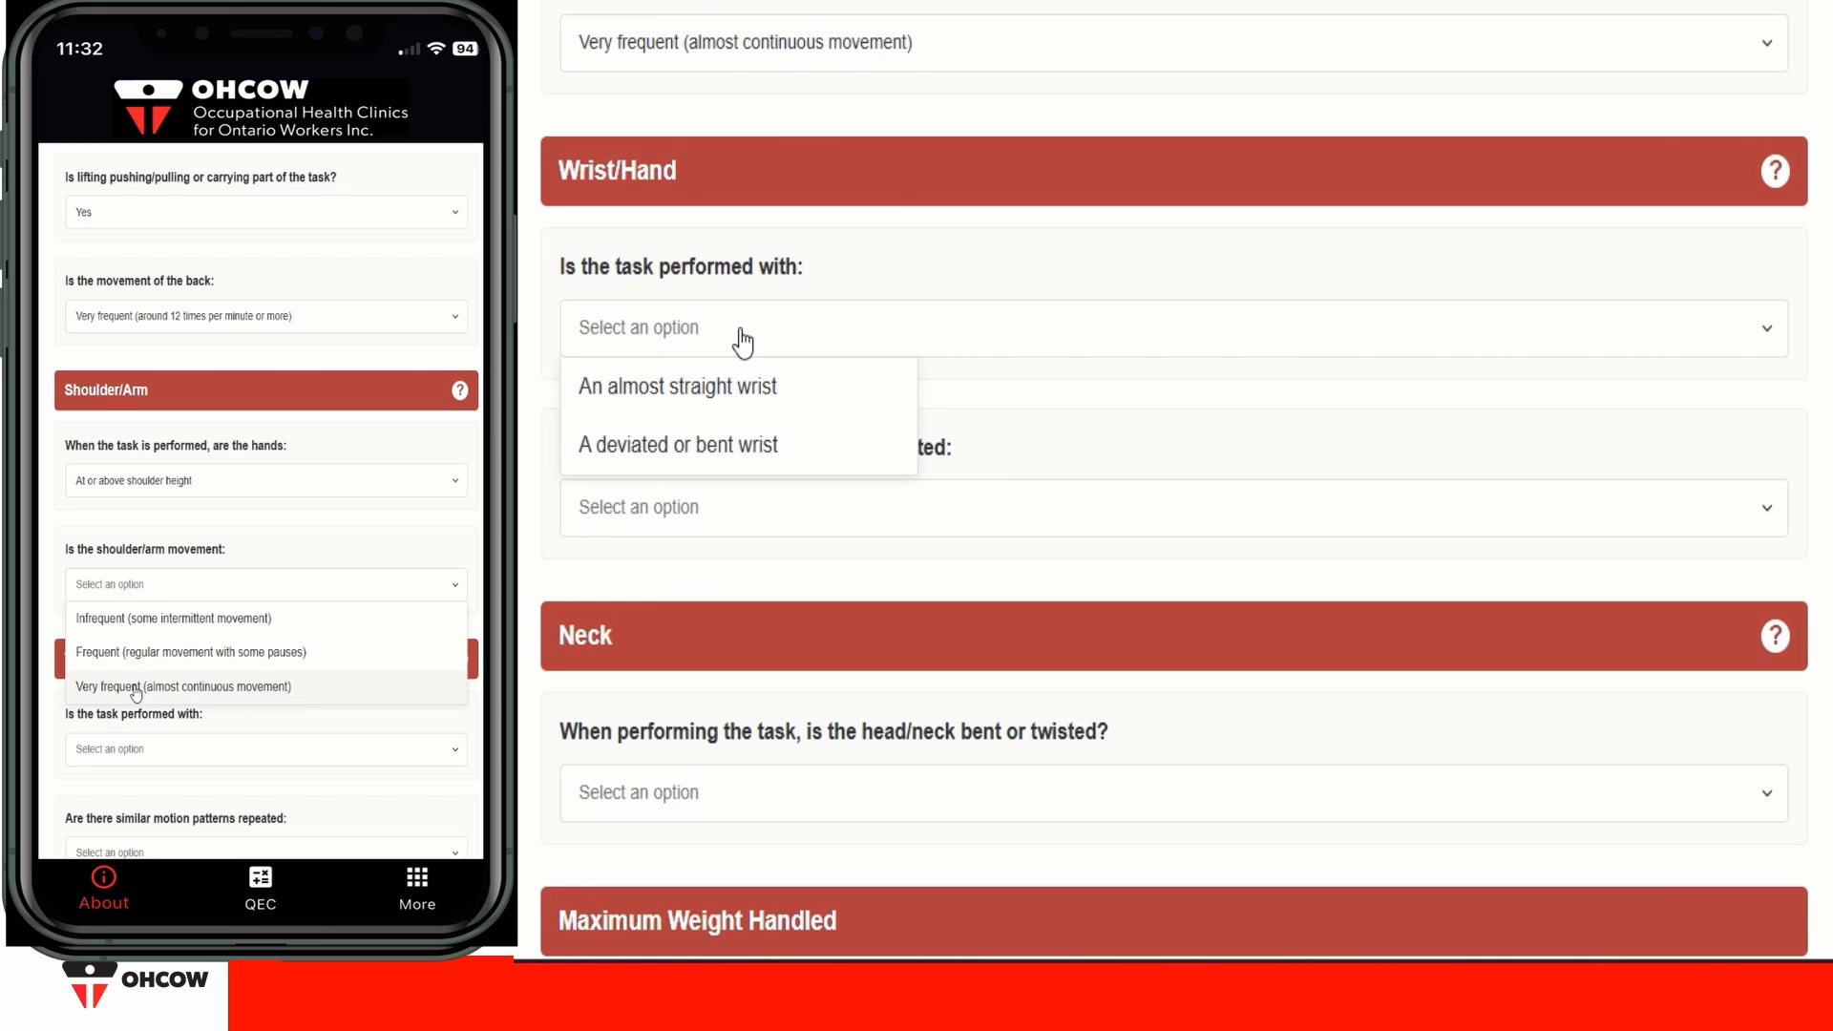
{"action": "left_click", "coordinate": [698, 446]}
{"action": "left_click", "coordinate": [698, 516]}
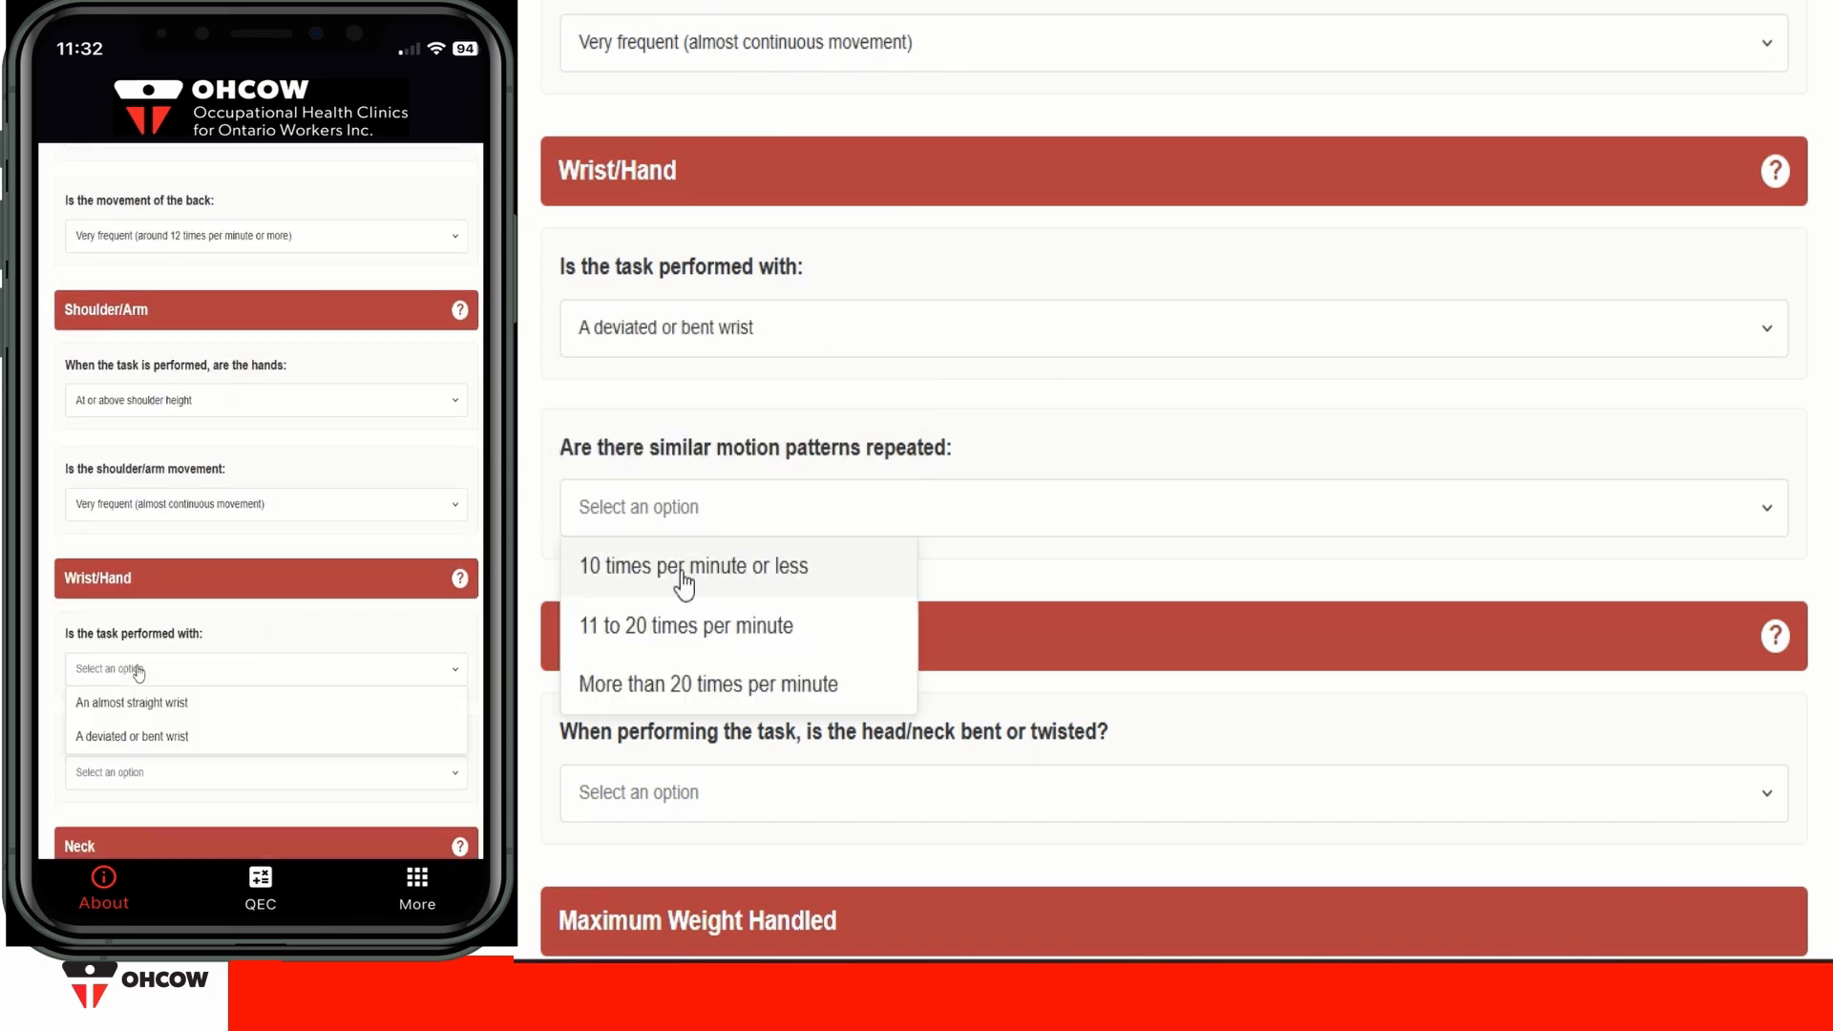
{"action": "left_click", "coordinate": [683, 571]}
Step: Set the head/neck bending or twisting to Yes, occasionally and the maximum weight handled to Moderate (6 to 10 kg)
{"action": "scroll", "coordinate": [729, 372], "scroll_direction": "down", "scroll_amount": 4}
{"action": "left_click", "coordinate": [733, 375]}
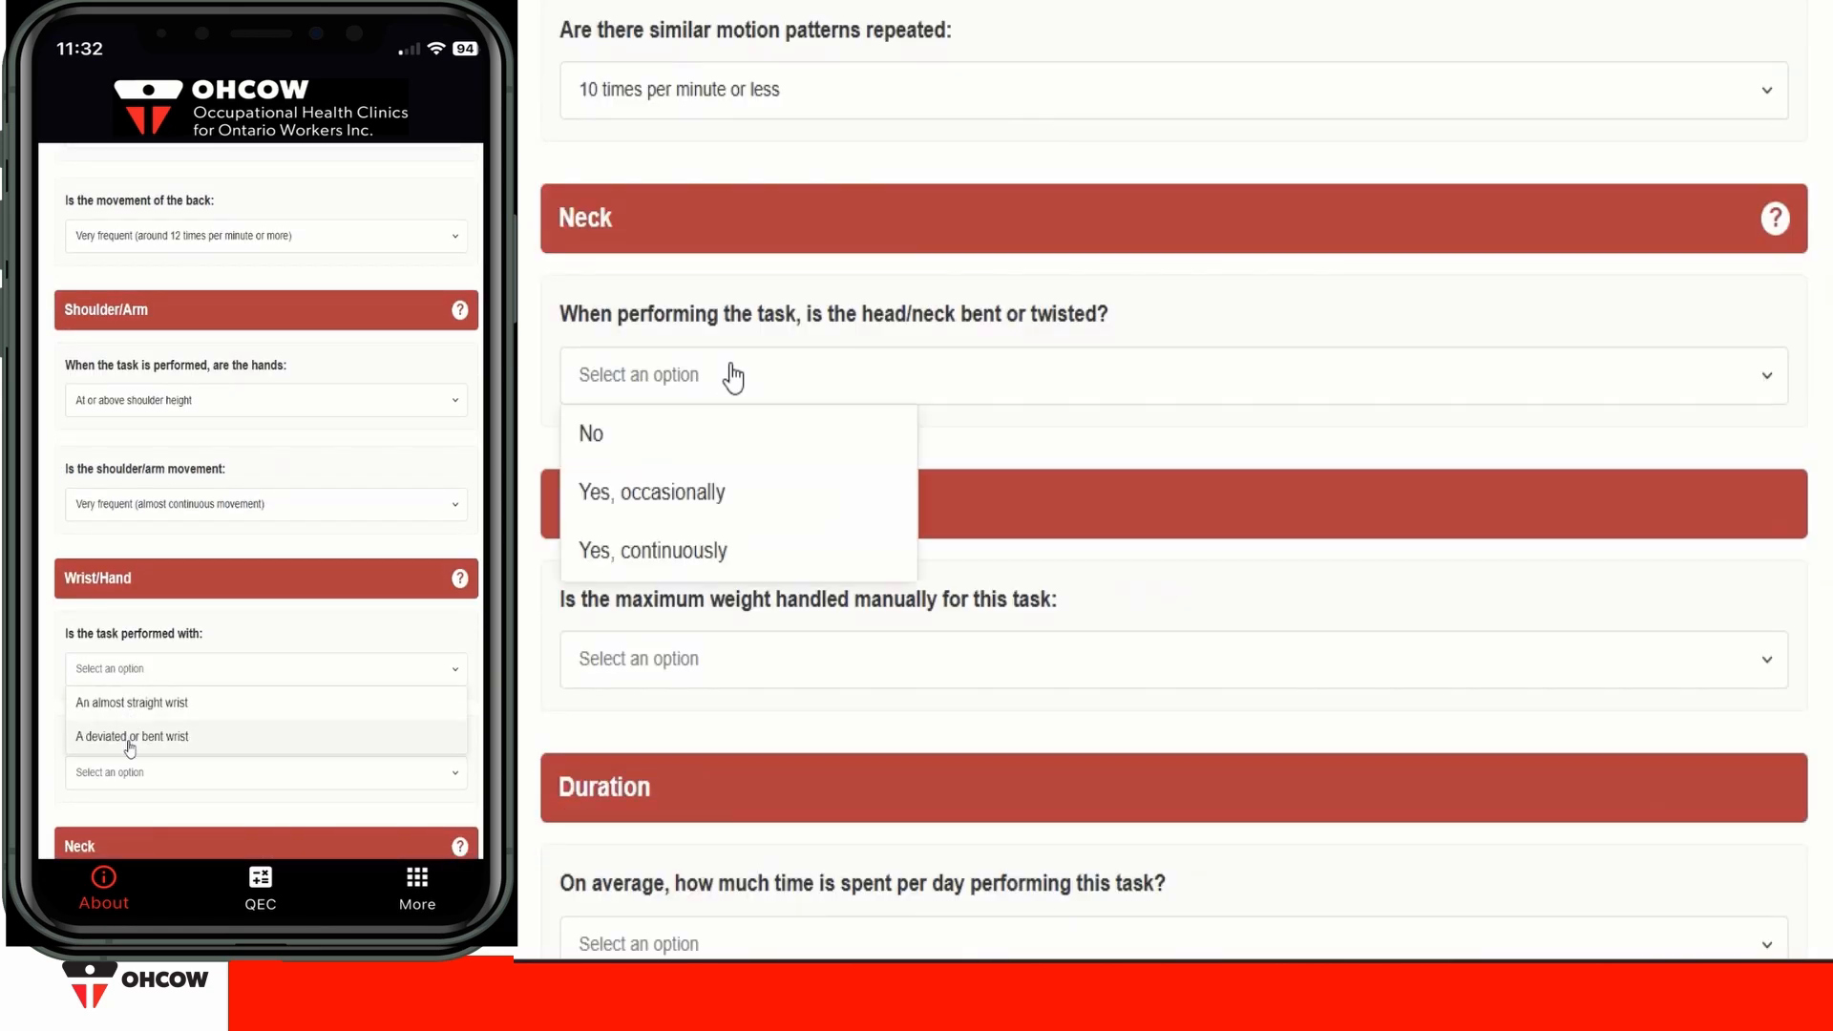
{"action": "left_click", "coordinate": [692, 494]}
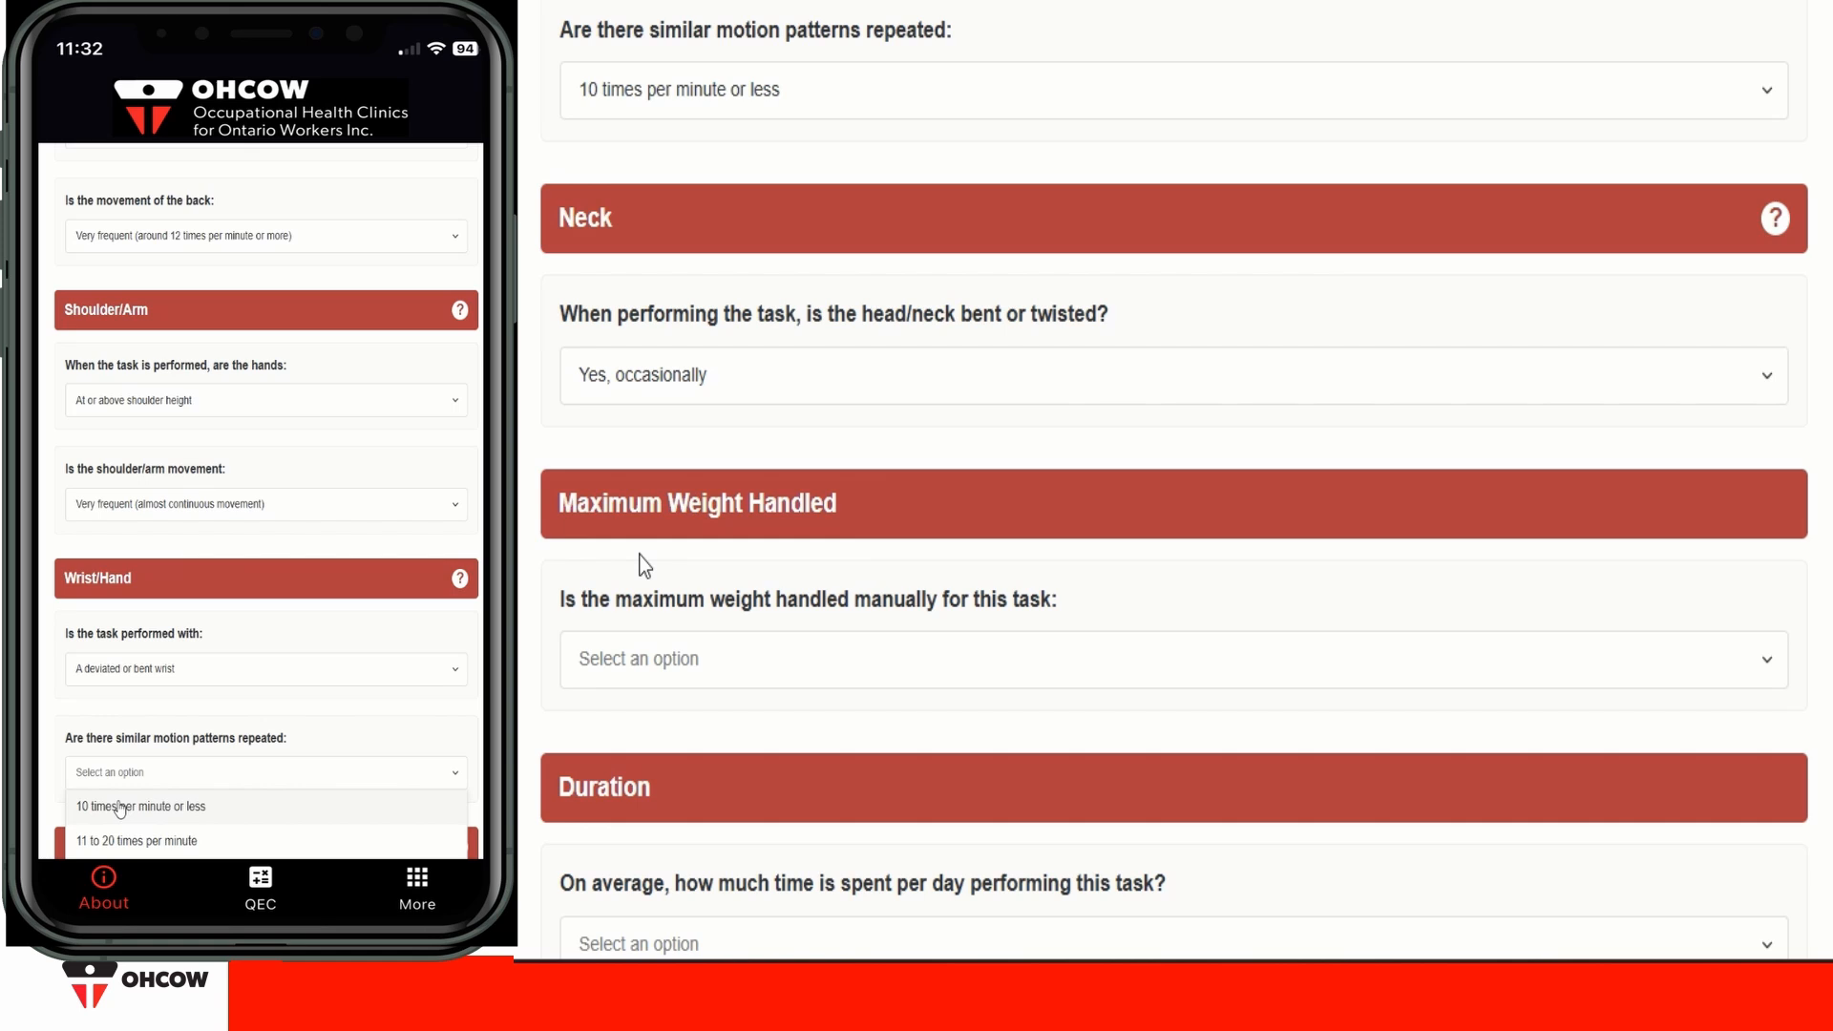
{"action": "left_click", "coordinate": [634, 674]}
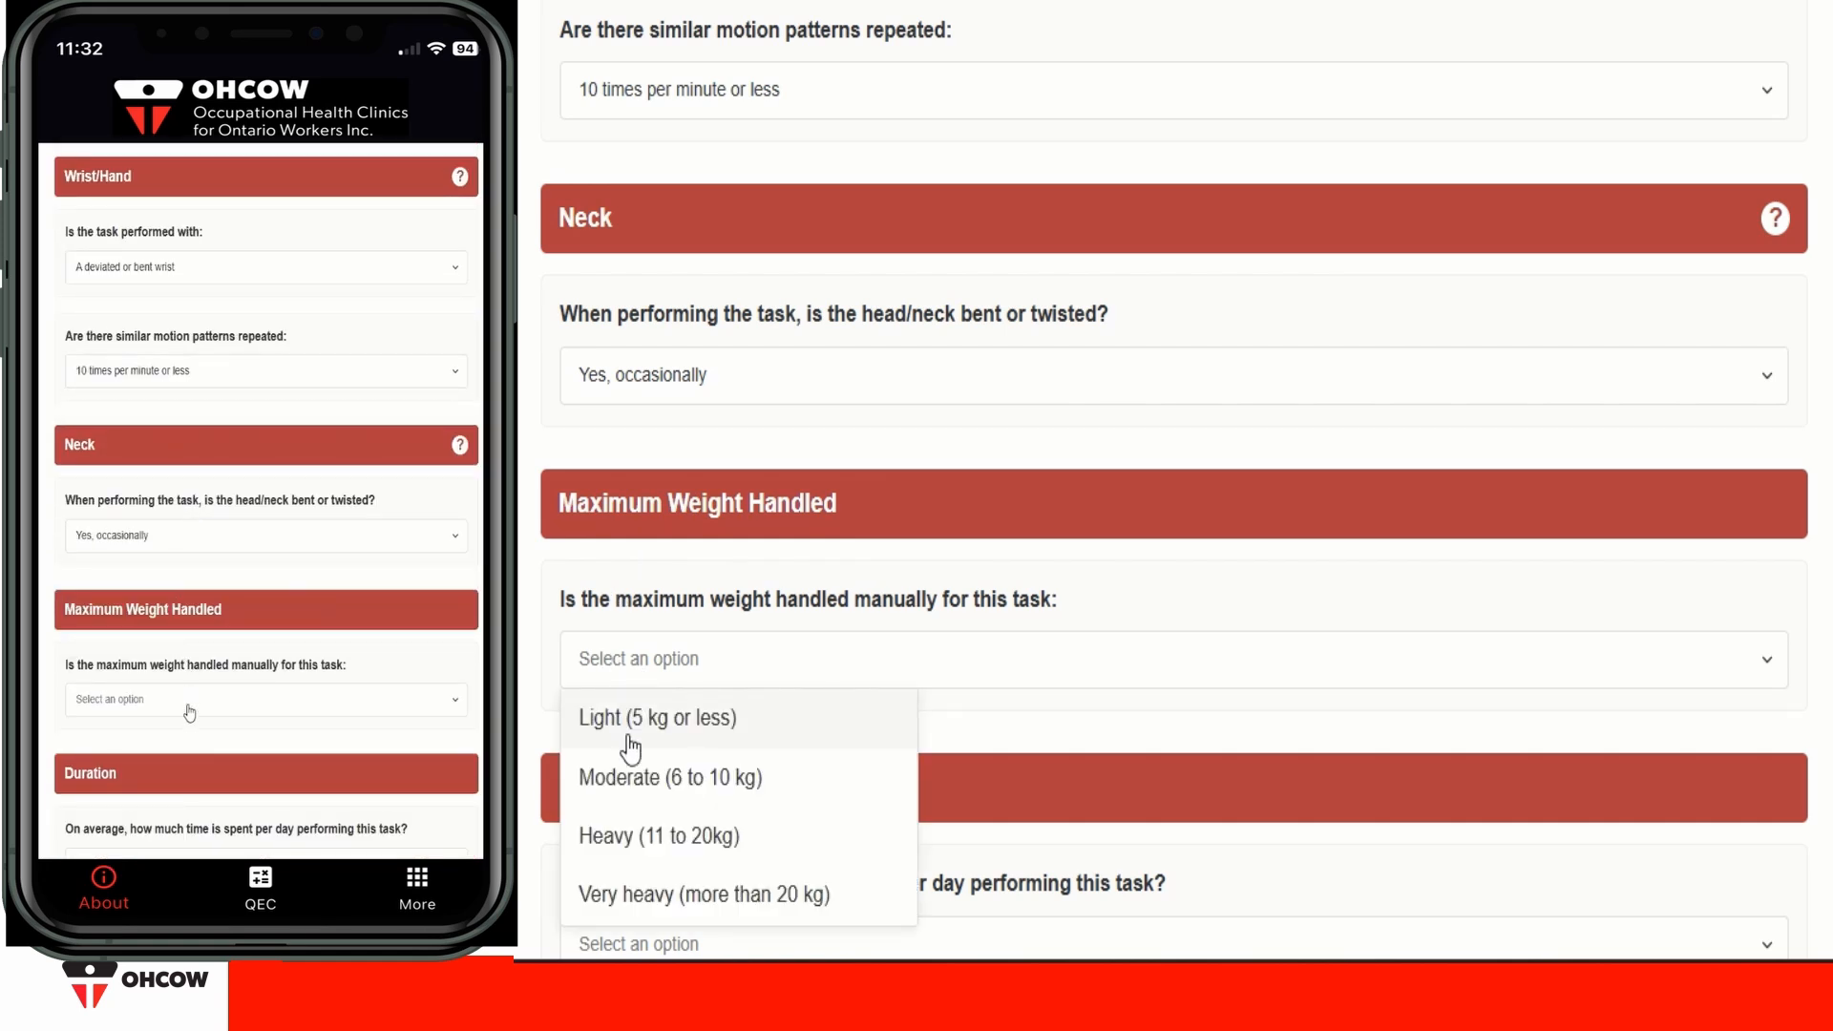
{"action": "left_click", "coordinate": [658, 777]}
Step: Set the average time spent per day performing the task to More than 4 hours
{"action": "scroll", "coordinate": [765, 658], "scroll_direction": "down", "scroll_amount": 5}
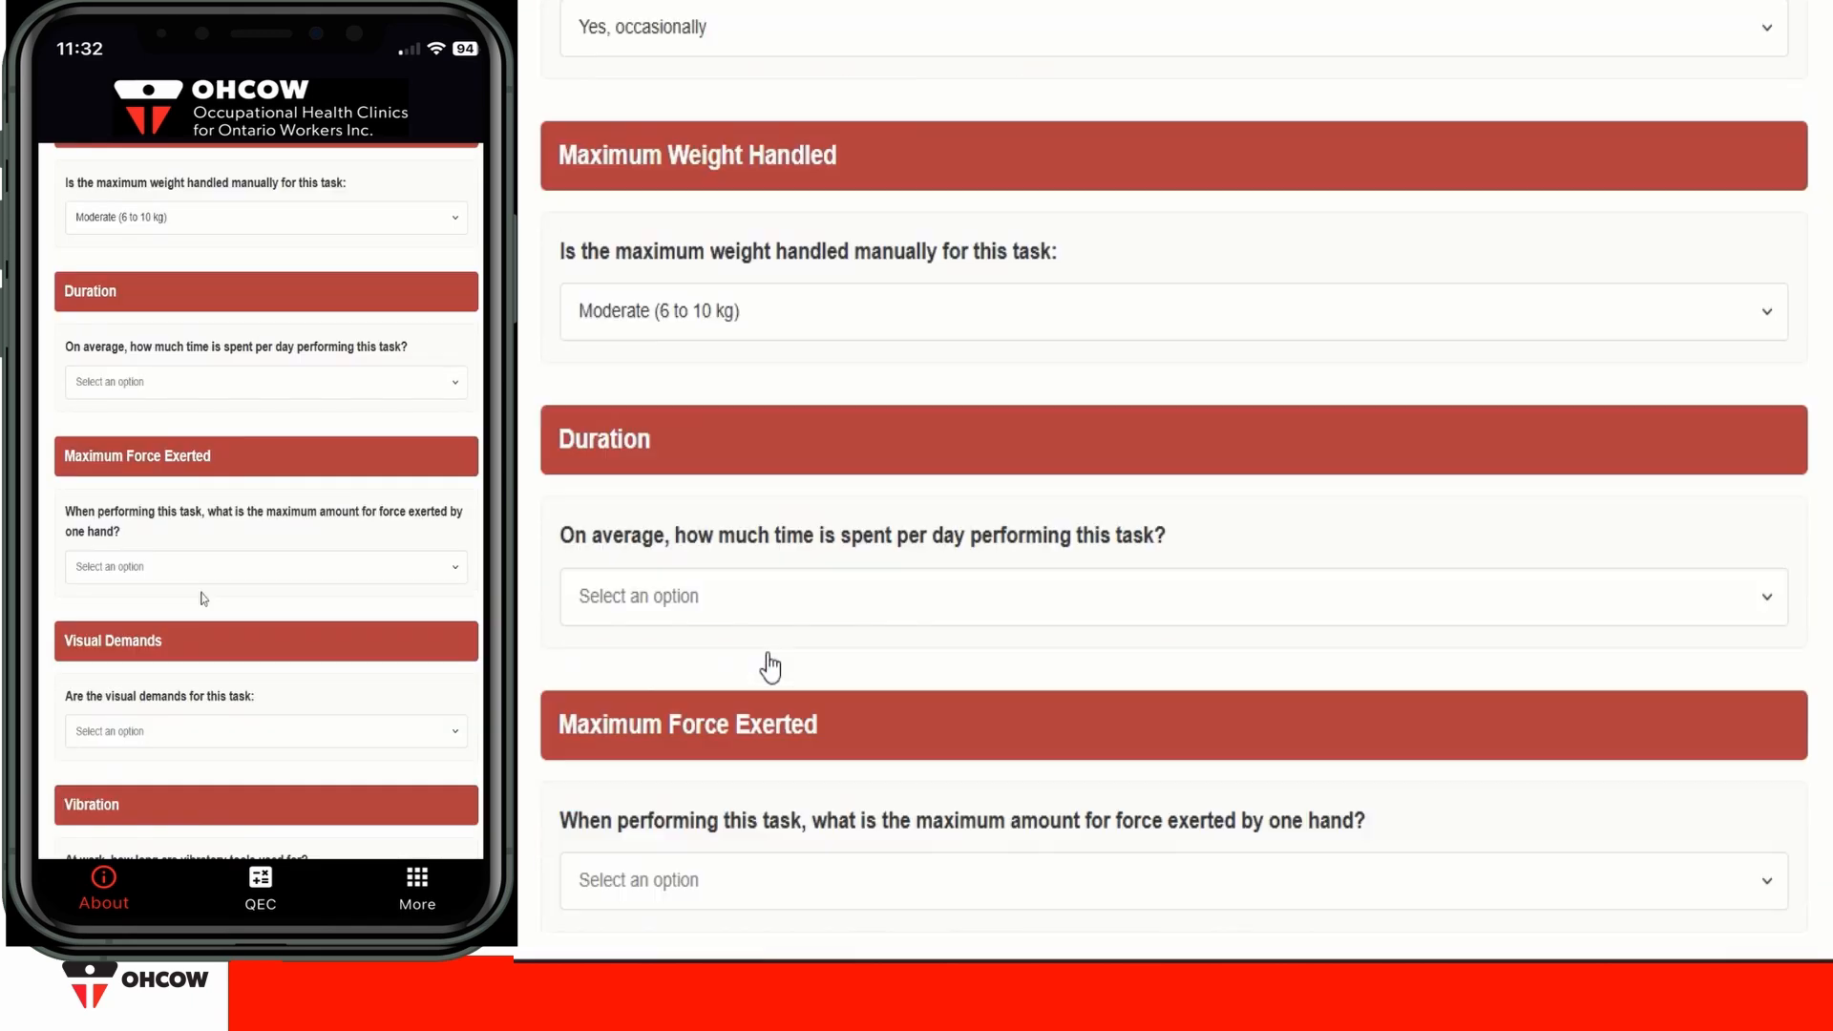
{"action": "left_click", "coordinate": [792, 411]}
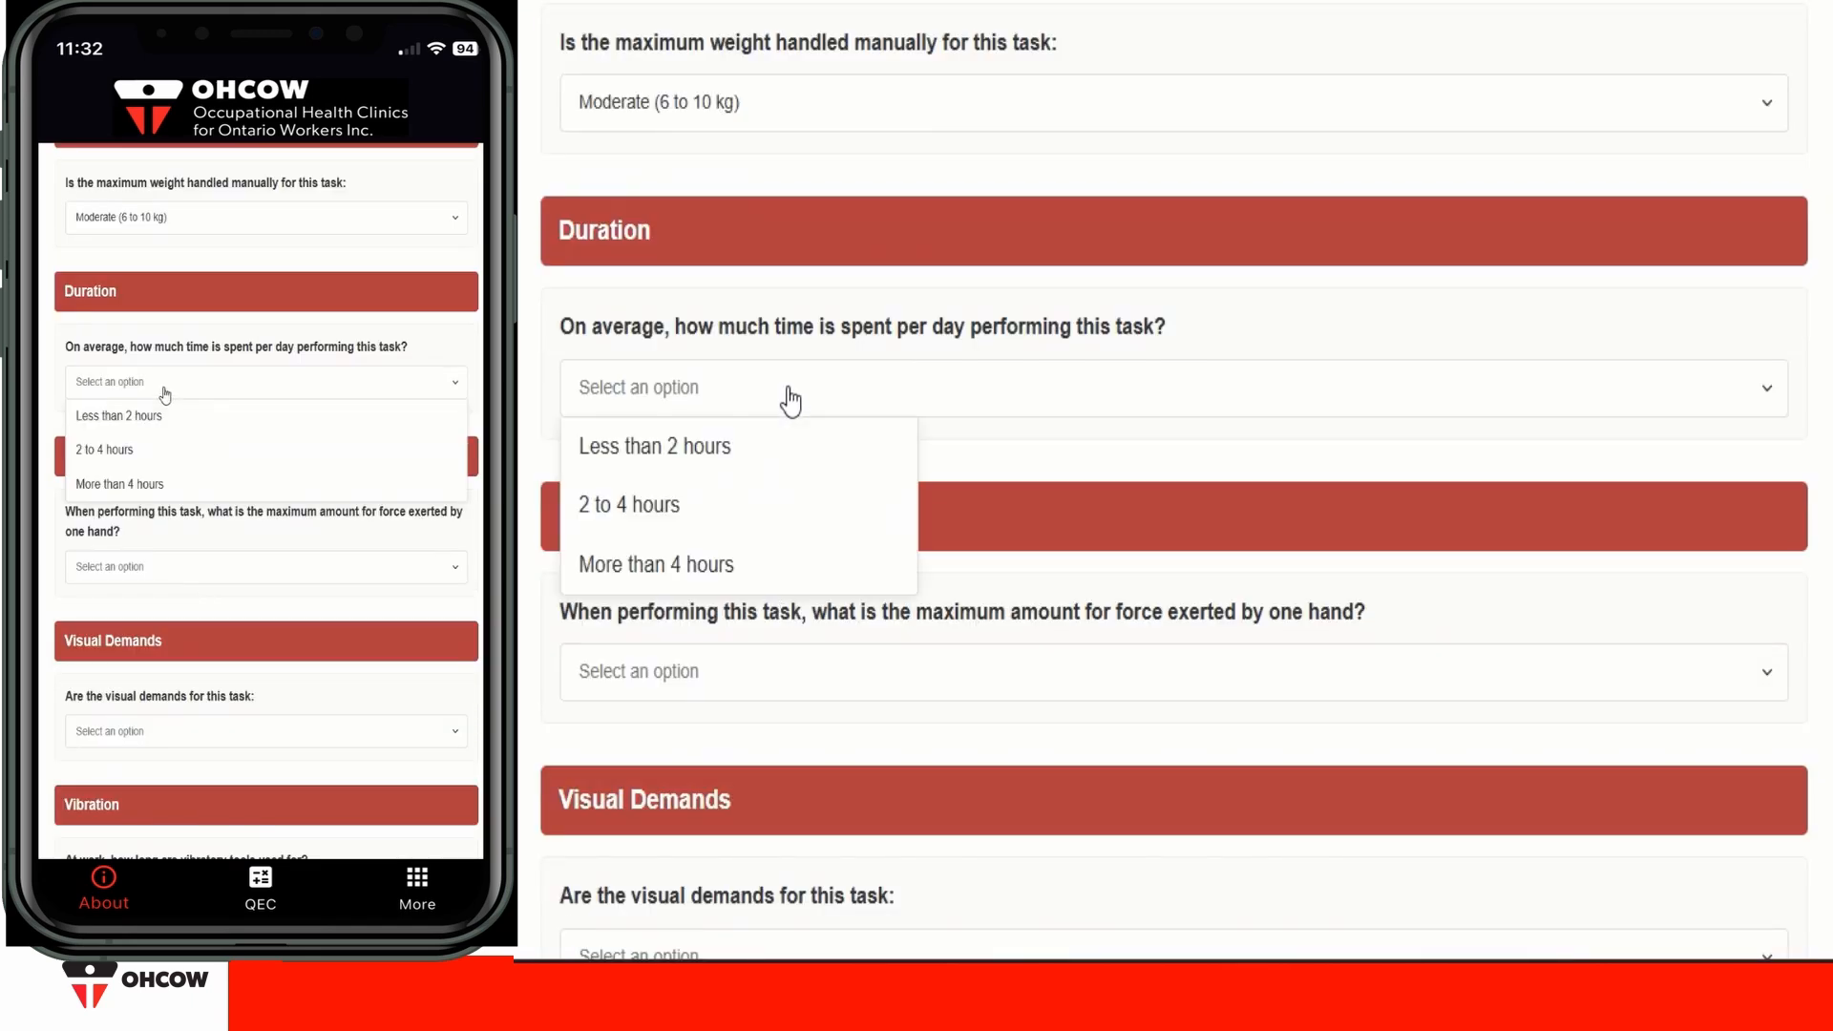
{"action": "left_click", "coordinate": [730, 562]}
Step: Set the maximum force exerted by one hand to High (e.g. more than 4 kg) and the visual demands to Low (almost no need to view fine details)
{"action": "scroll", "coordinate": [725, 553], "scroll_direction": "down", "scroll_amount": 3}
{"action": "left_click", "coordinate": [764, 397]}
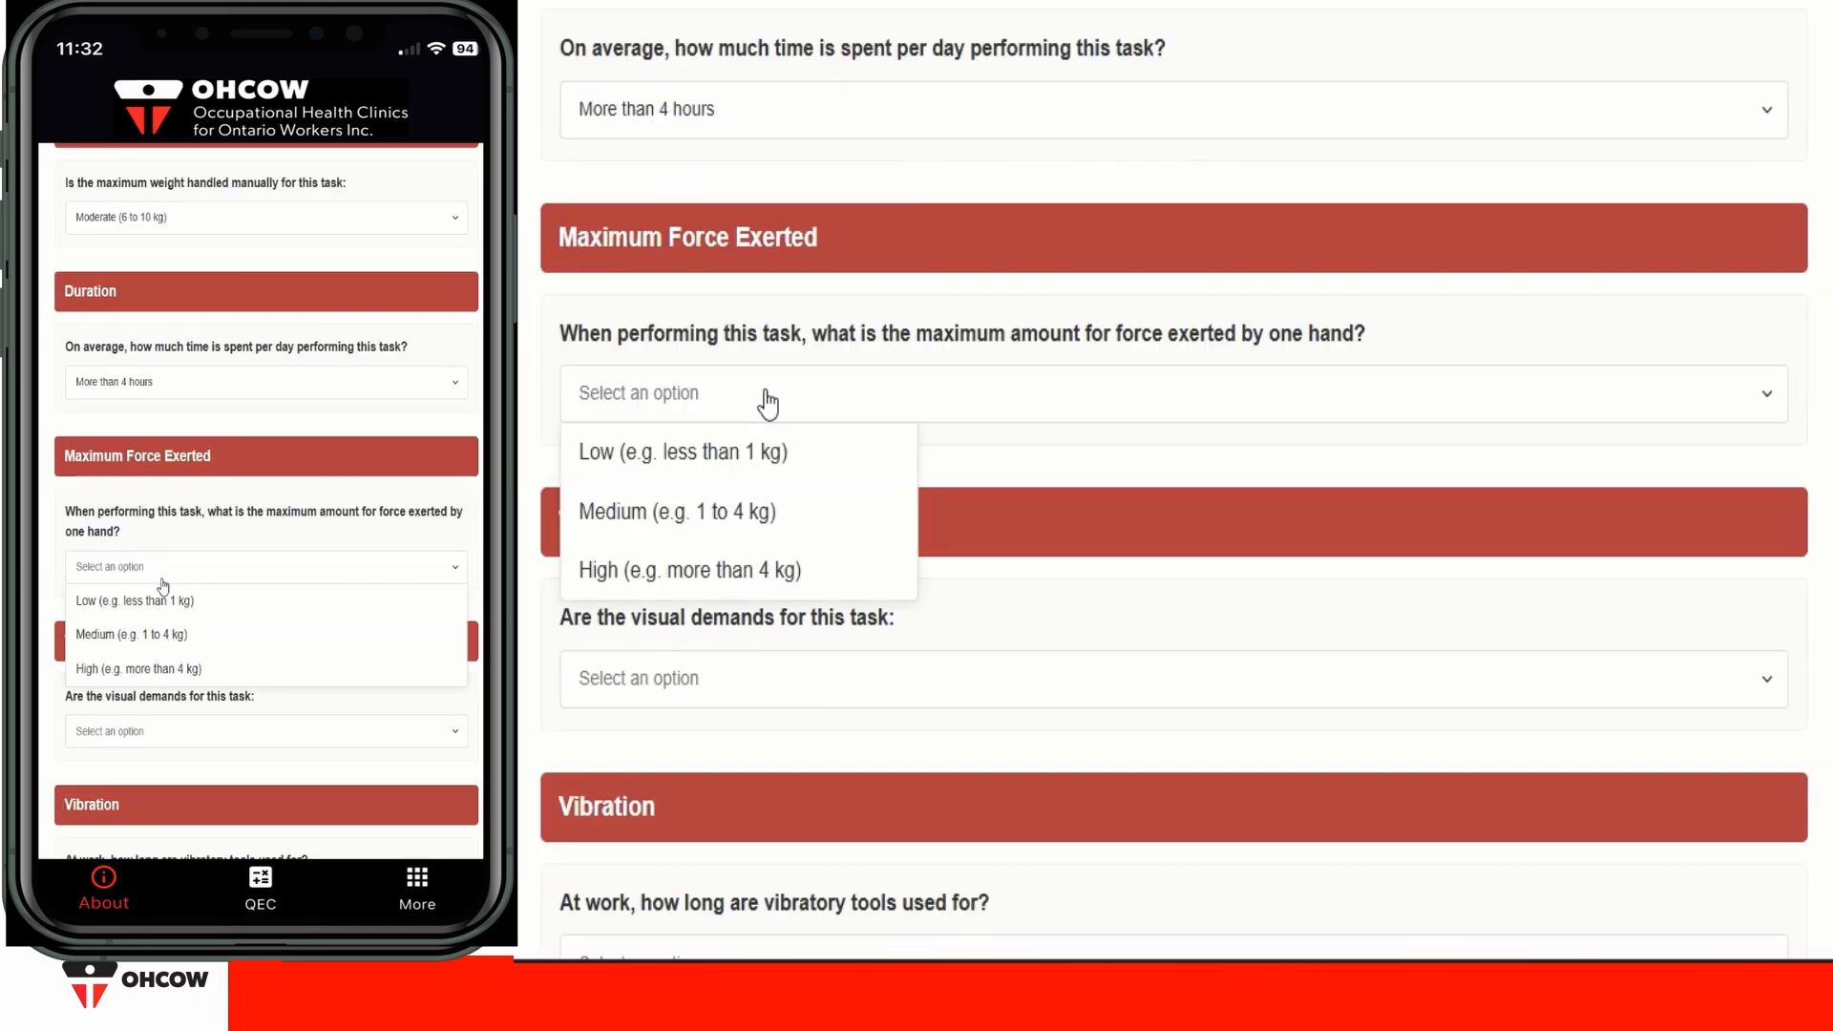
{"action": "left_click", "coordinate": [696, 571]}
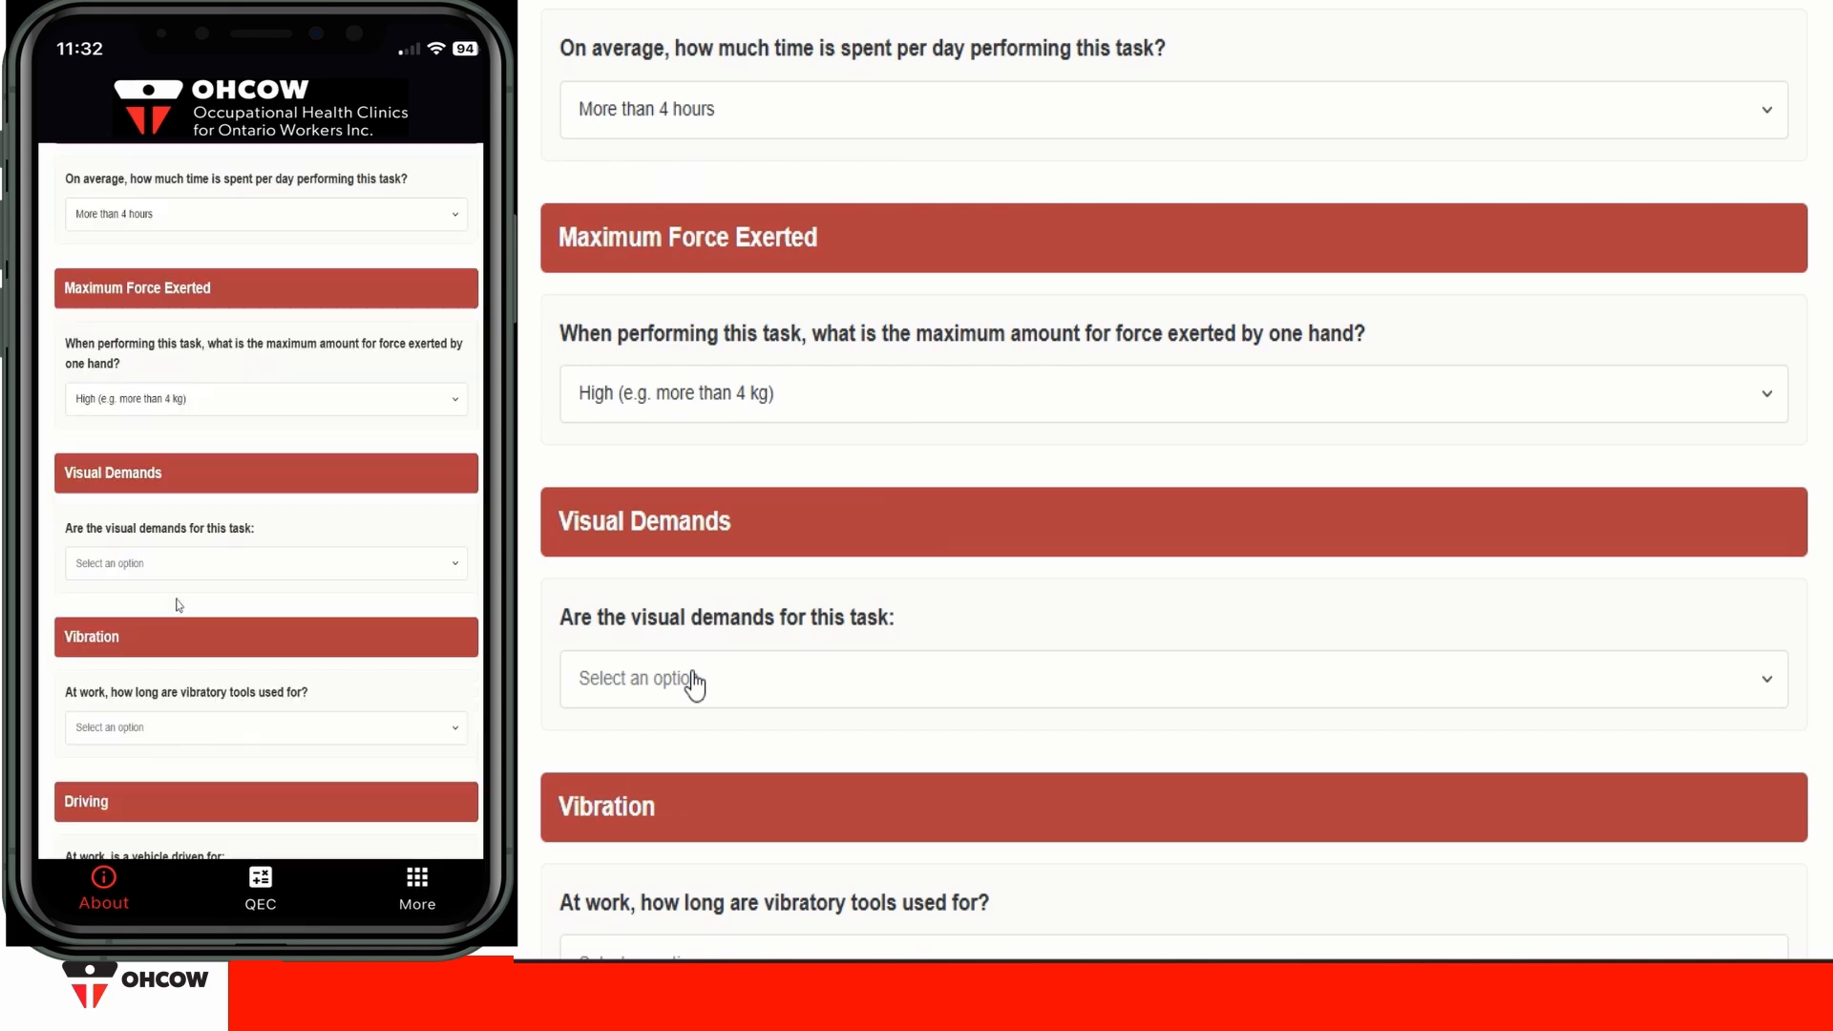
{"action": "left_click", "coordinate": [689, 682]}
{"action": "left_click", "coordinate": [667, 749]}
Step: Set both the vibratory tool use and the vehicle driving time to Less than one hour per day or Never
{"action": "scroll", "coordinate": [707, 686], "scroll_direction": "down", "scroll_amount": 6}
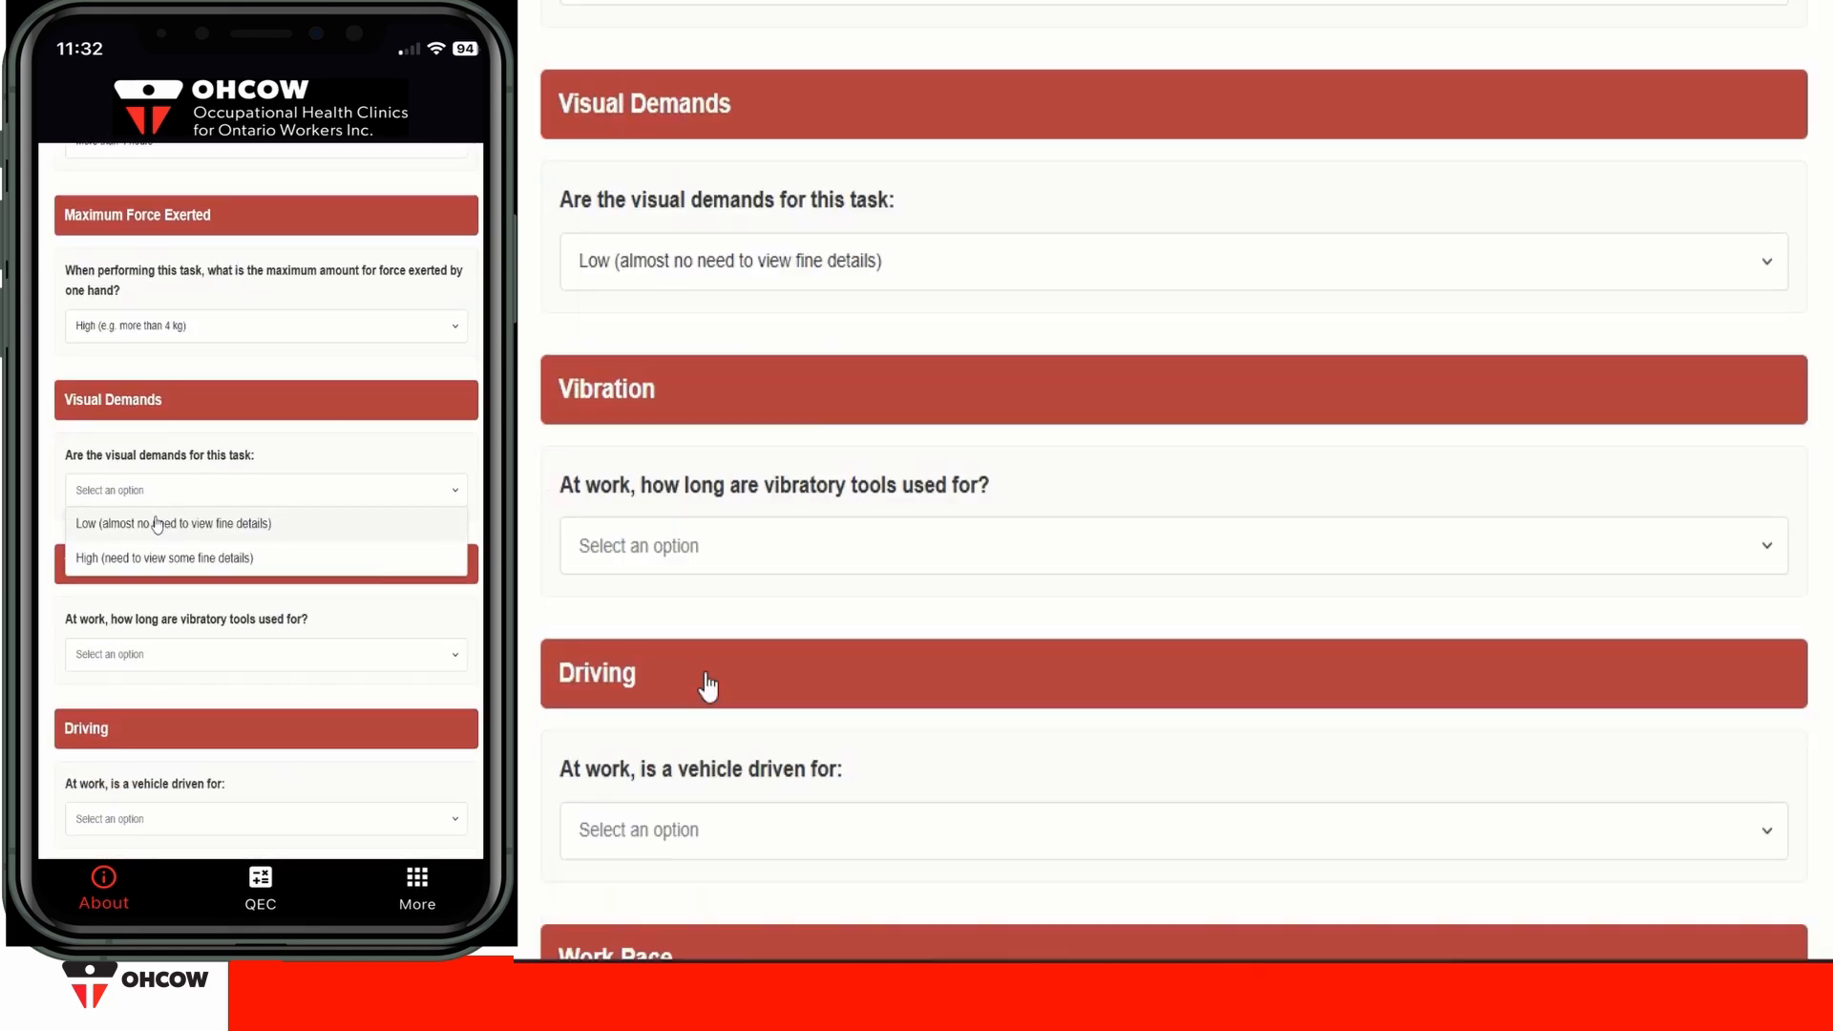
{"action": "left_click", "coordinate": [728, 409]}
{"action": "left_click", "coordinate": [696, 474]}
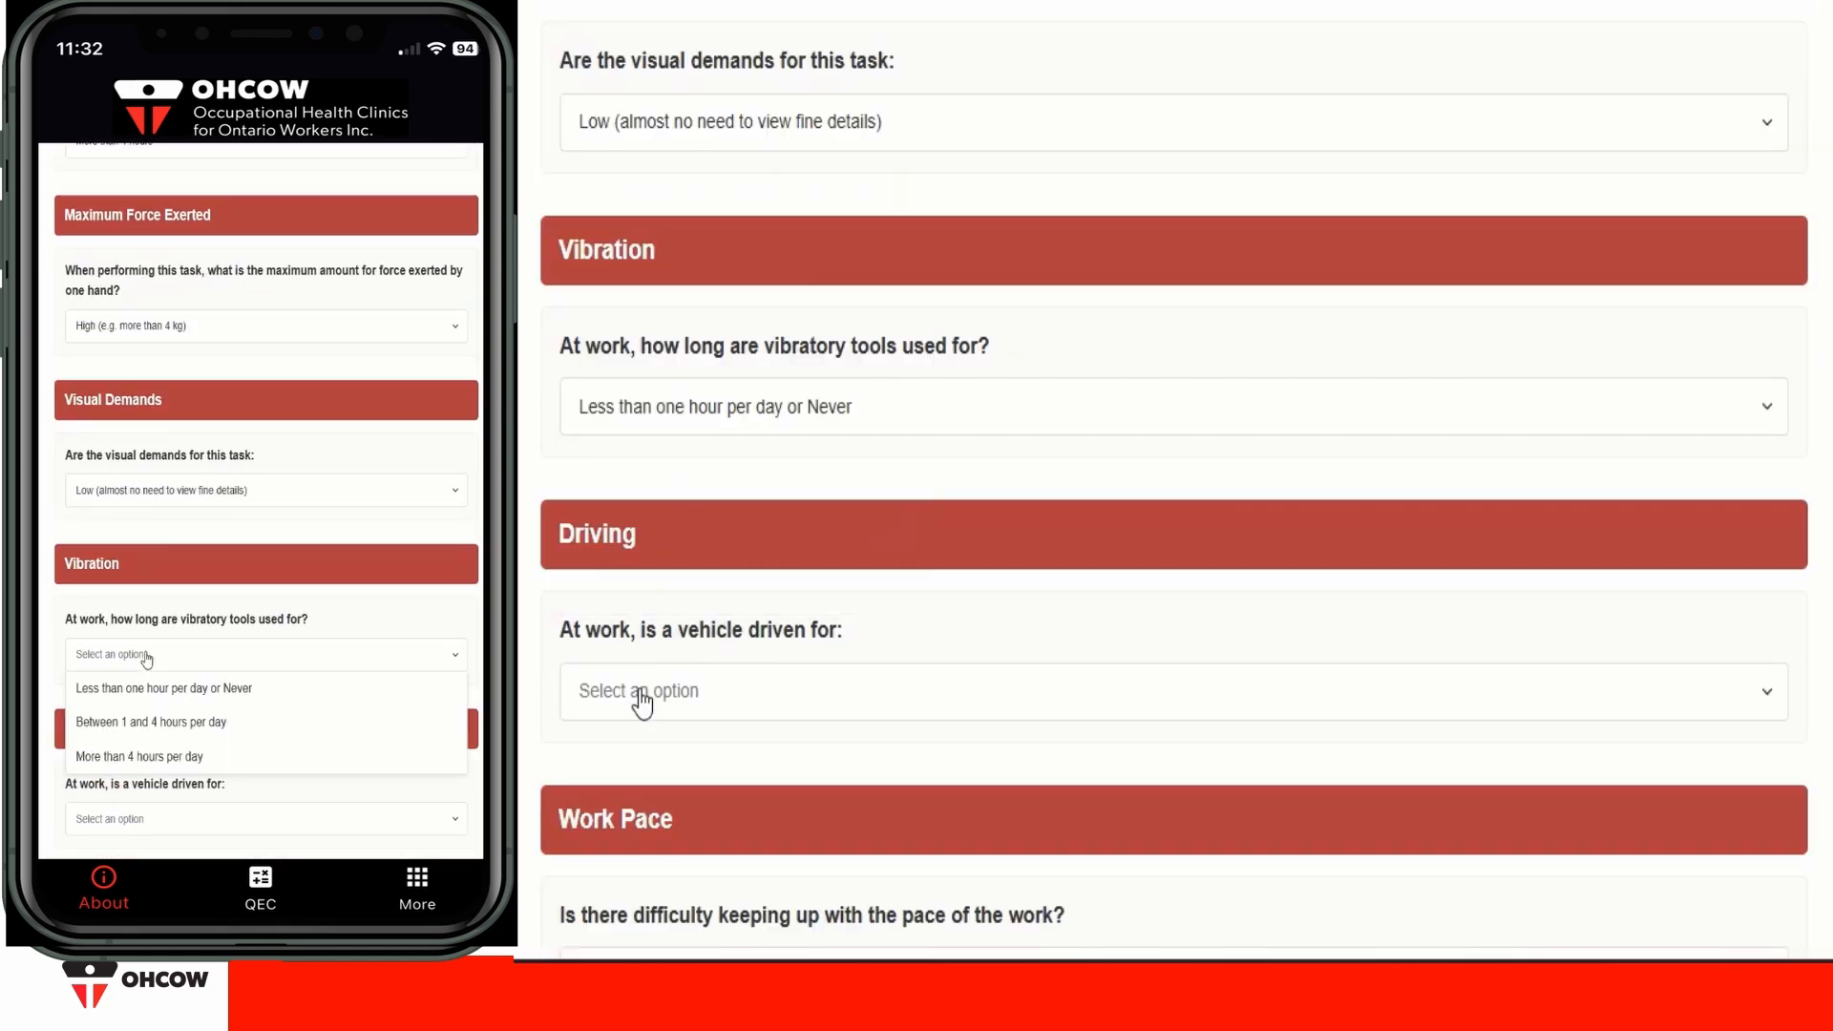
{"action": "left_click", "coordinate": [640, 700]}
{"action": "left_click", "coordinate": [602, 752]}
Step: Set the difficulty keeping up with the work pace to Never and the job stress to Mildly stressful
{"action": "scroll", "coordinate": [696, 687], "scroll_direction": "down", "scroll_amount": 6}
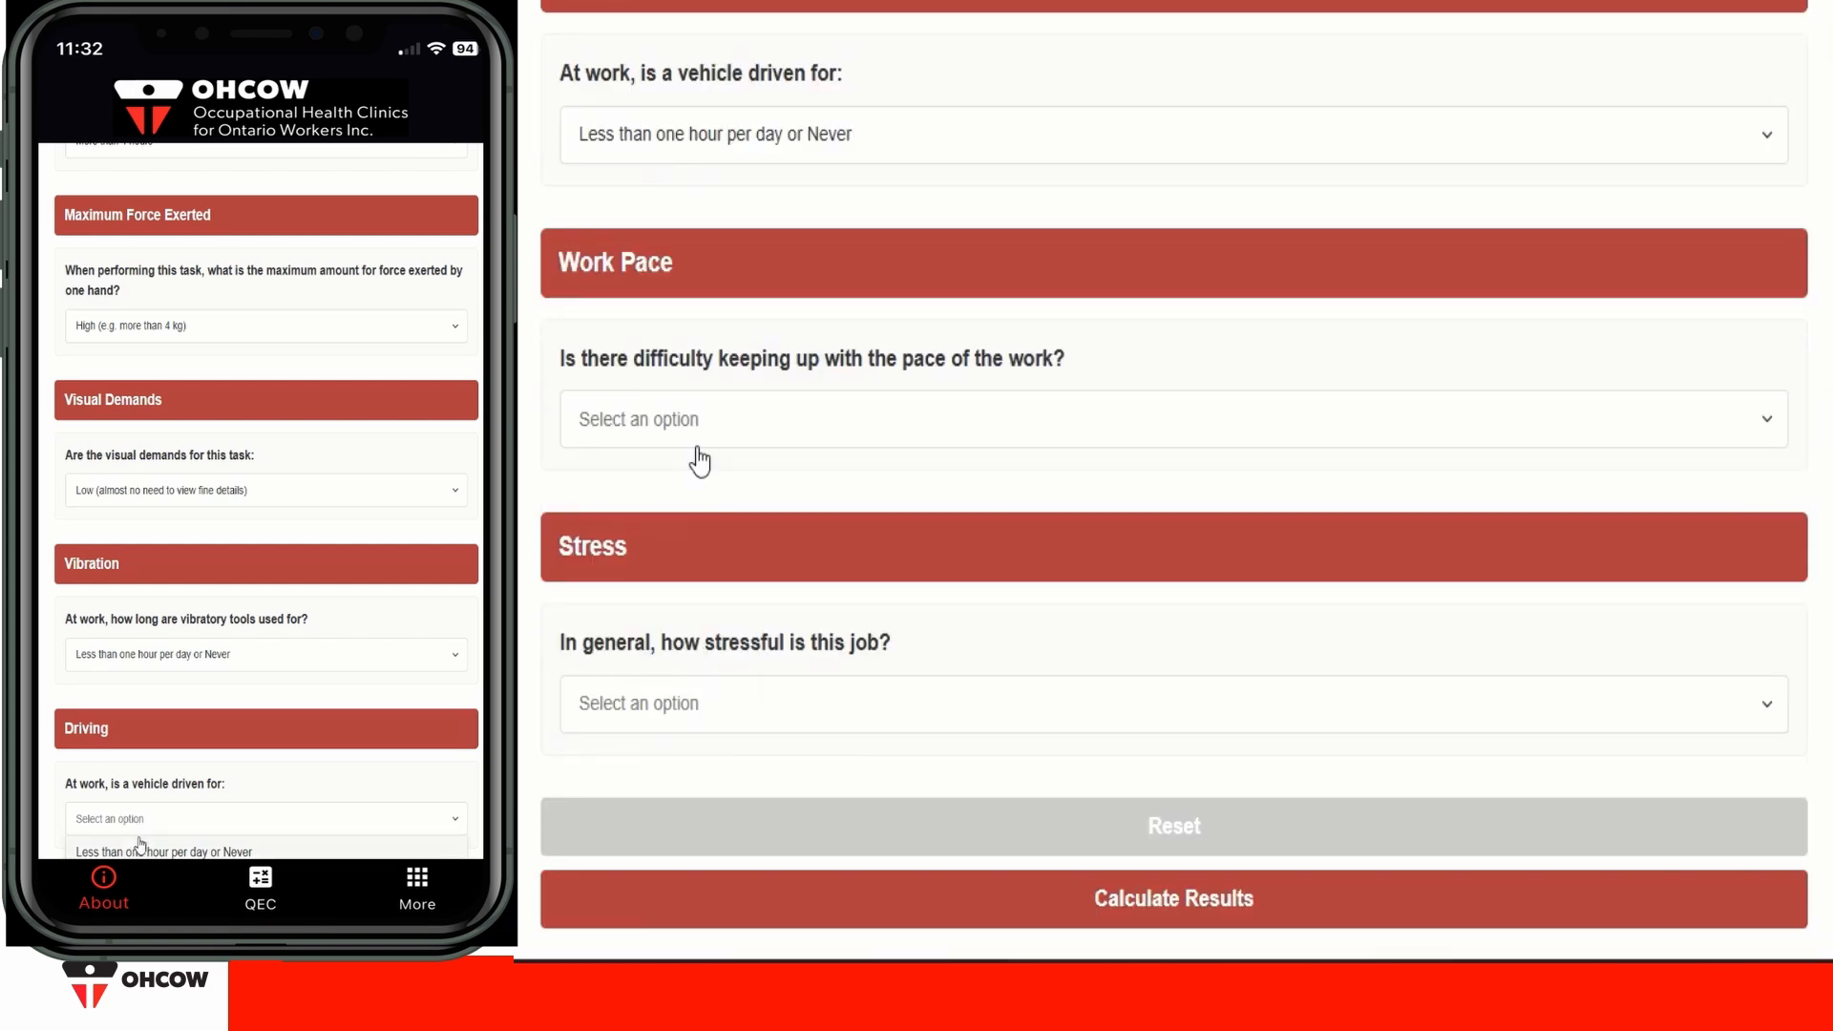
{"action": "left_click", "coordinate": [706, 429]}
{"action": "left_click", "coordinate": [683, 492]}
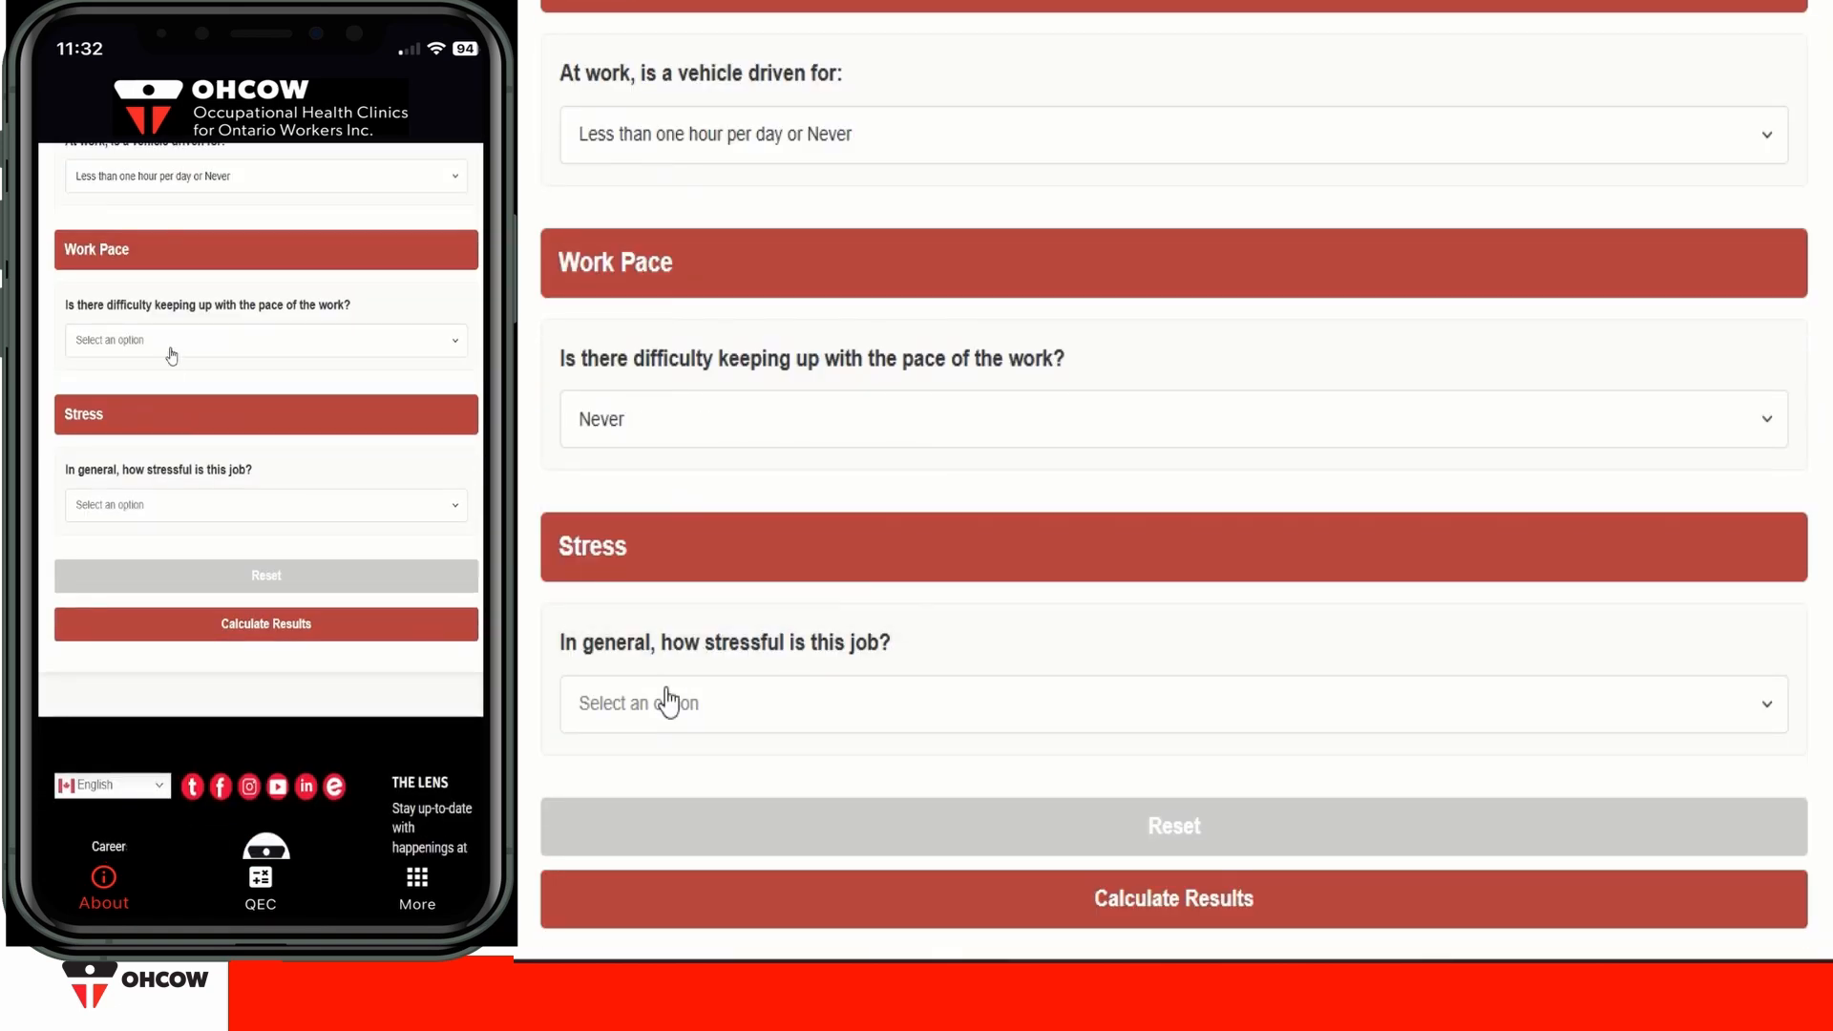
{"action": "left_click", "coordinate": [669, 701]}
{"action": "left_click", "coordinate": [655, 823]}
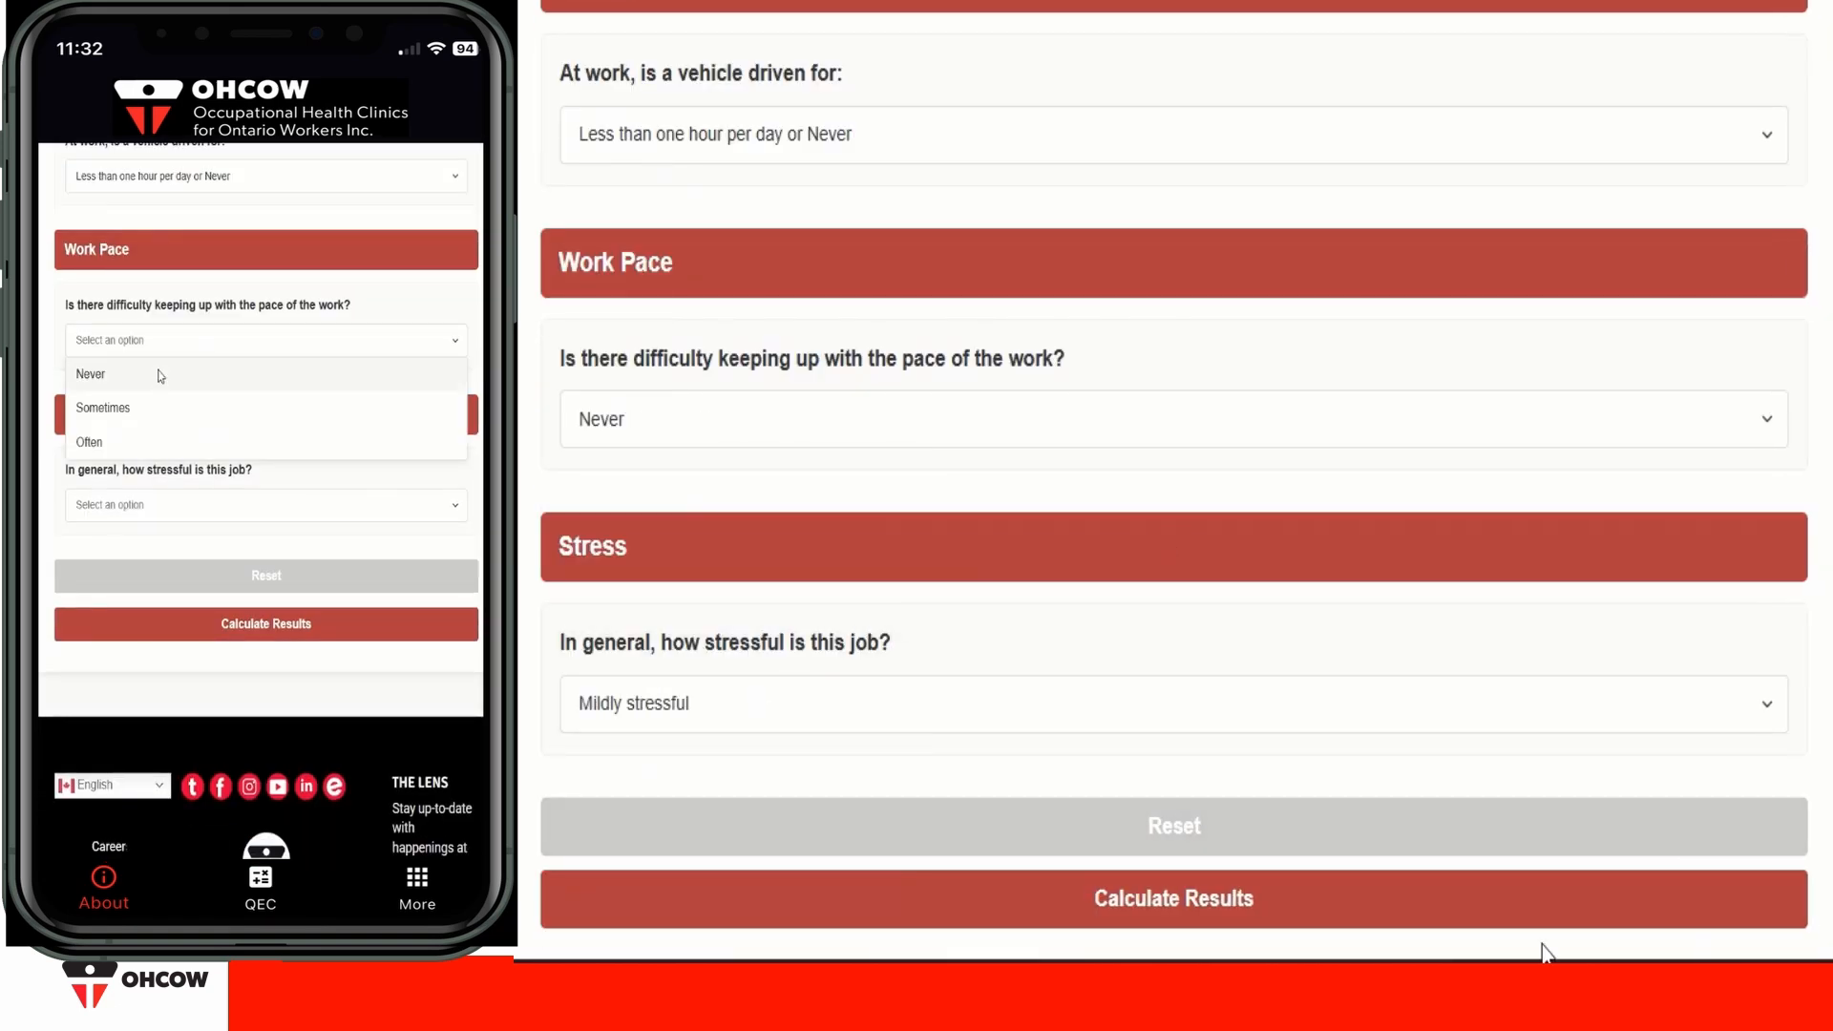
Step: Calculate the assessment results for the task and expand the details of Total Back Exposure (Moving)
{"action": "left_click", "coordinate": [1304, 902]}
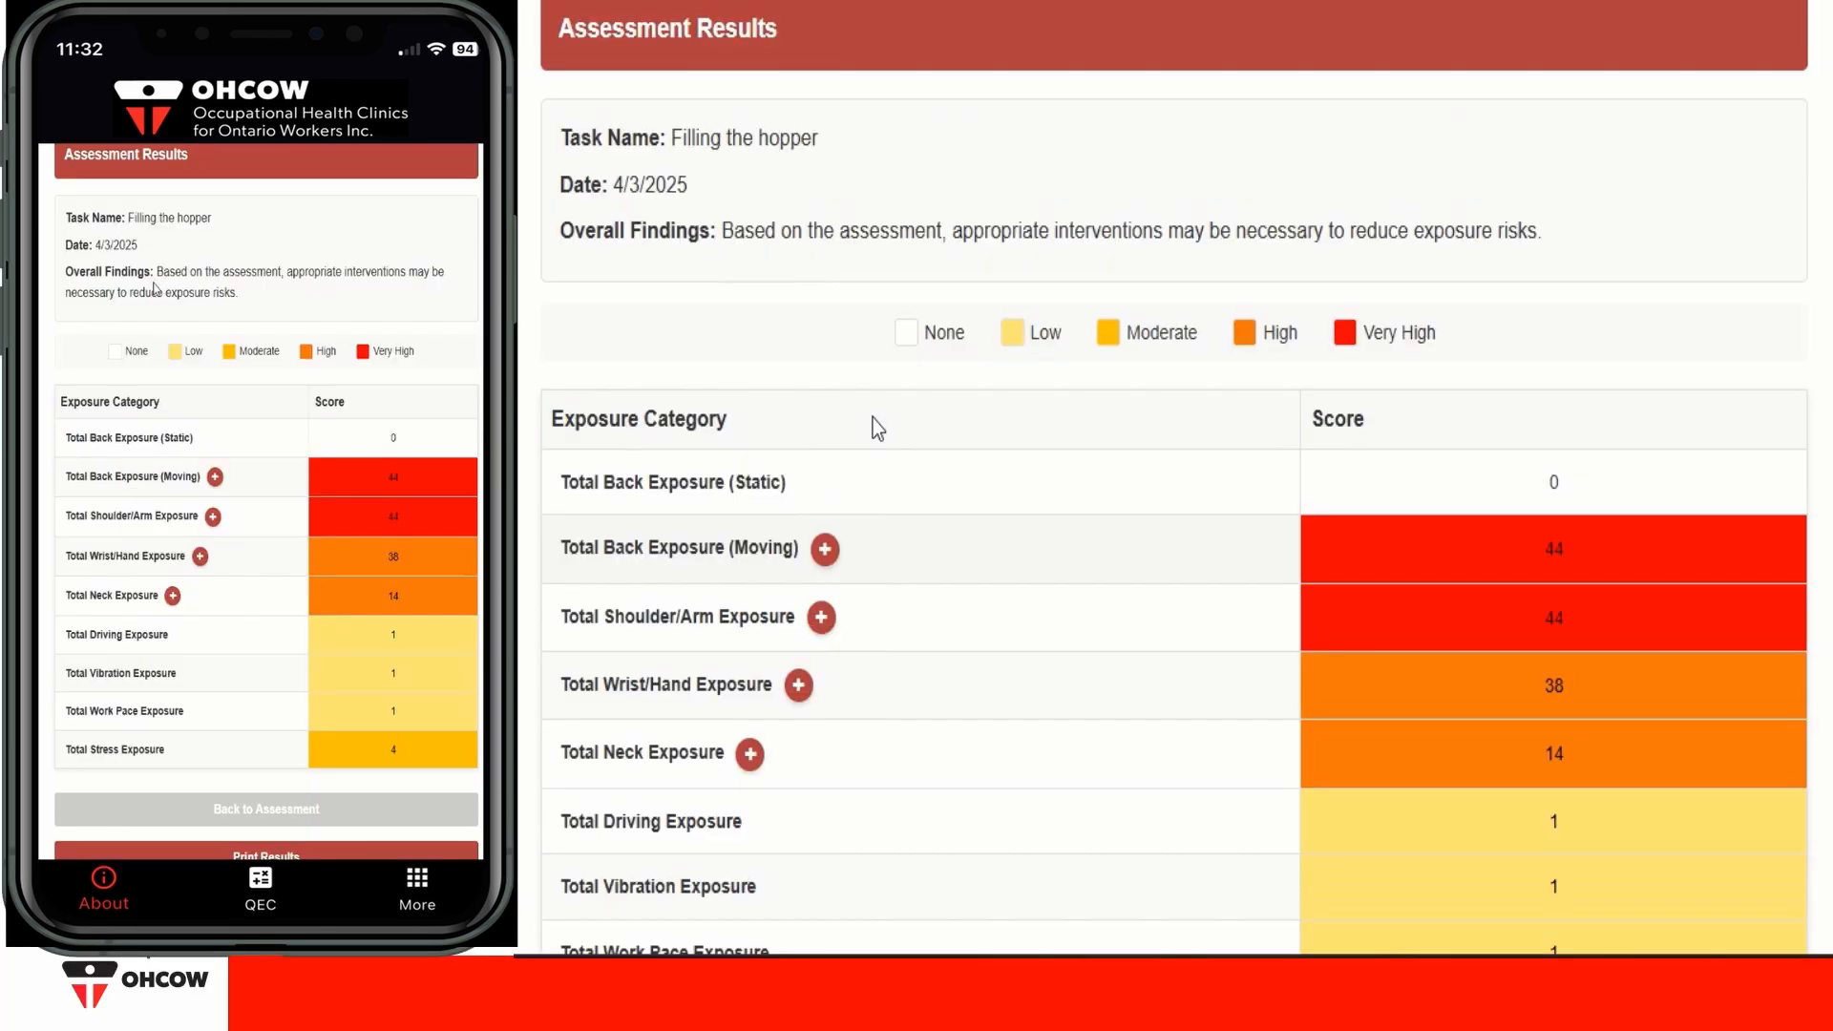
{"action": "scroll", "coordinate": [873, 420], "scroll_direction": "down", "scroll_amount": 2}
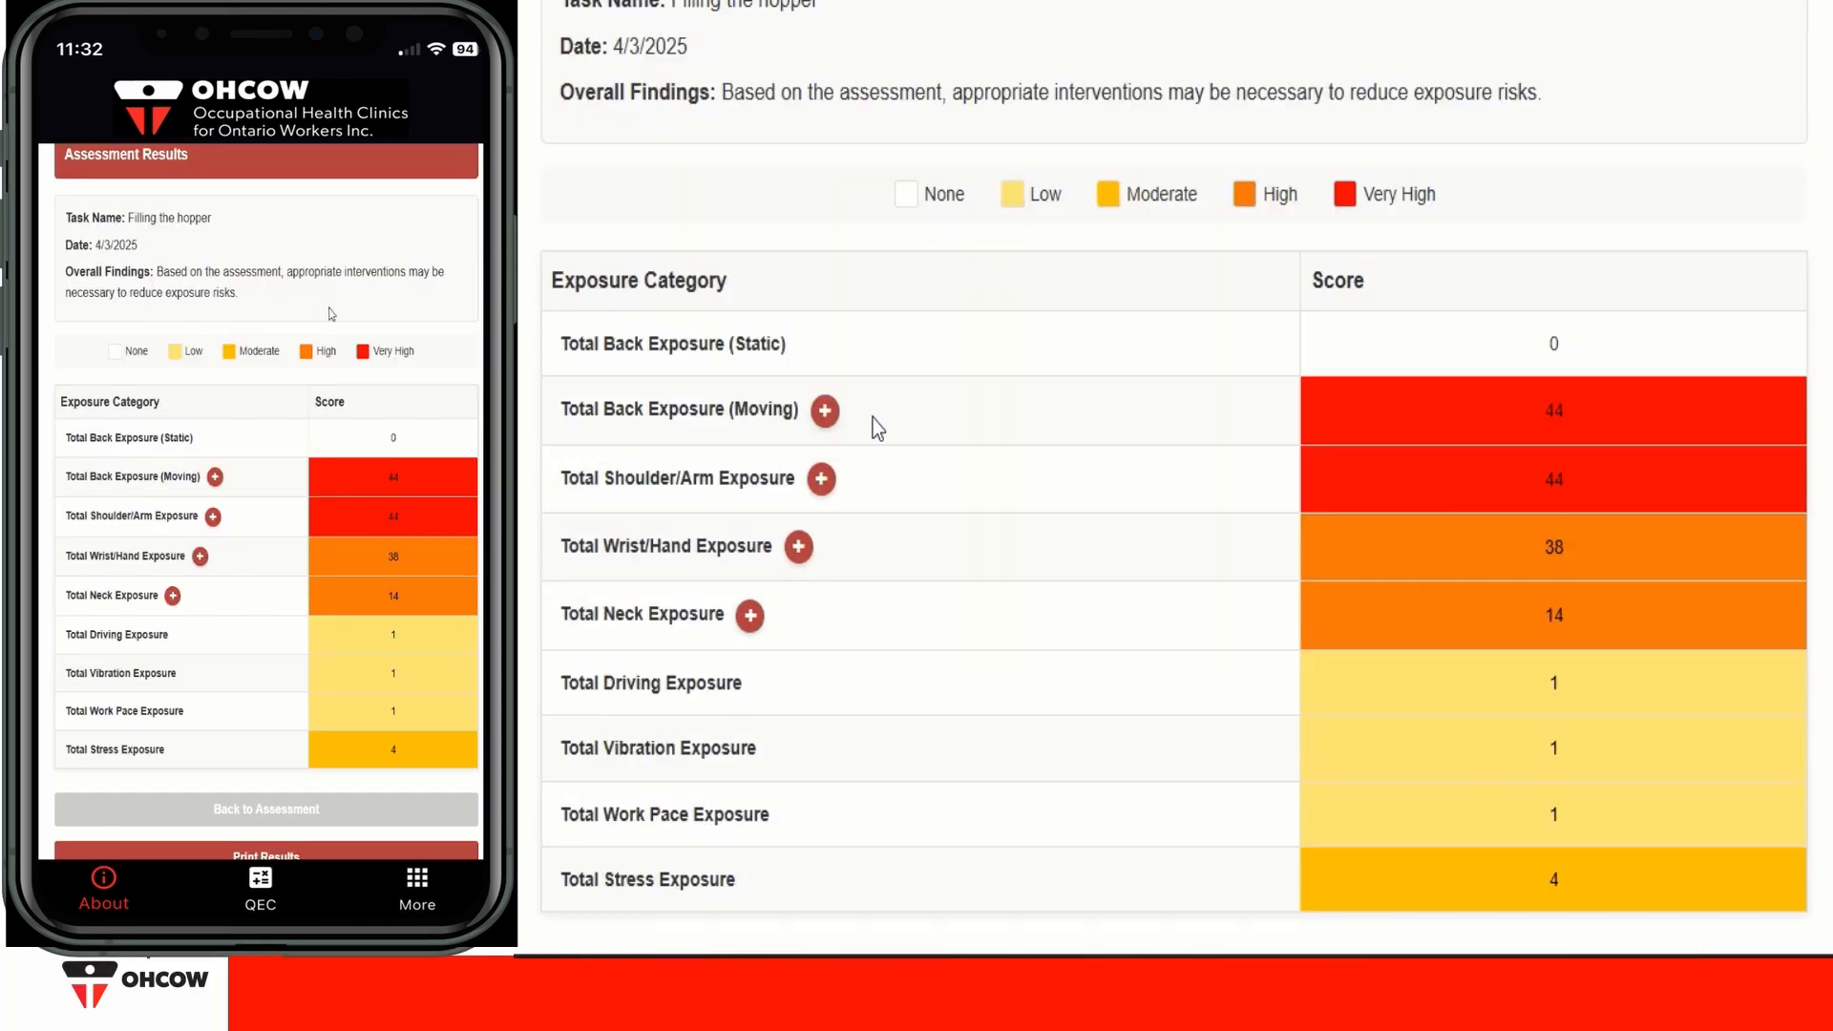
{"action": "left_click", "coordinate": [825, 411]}
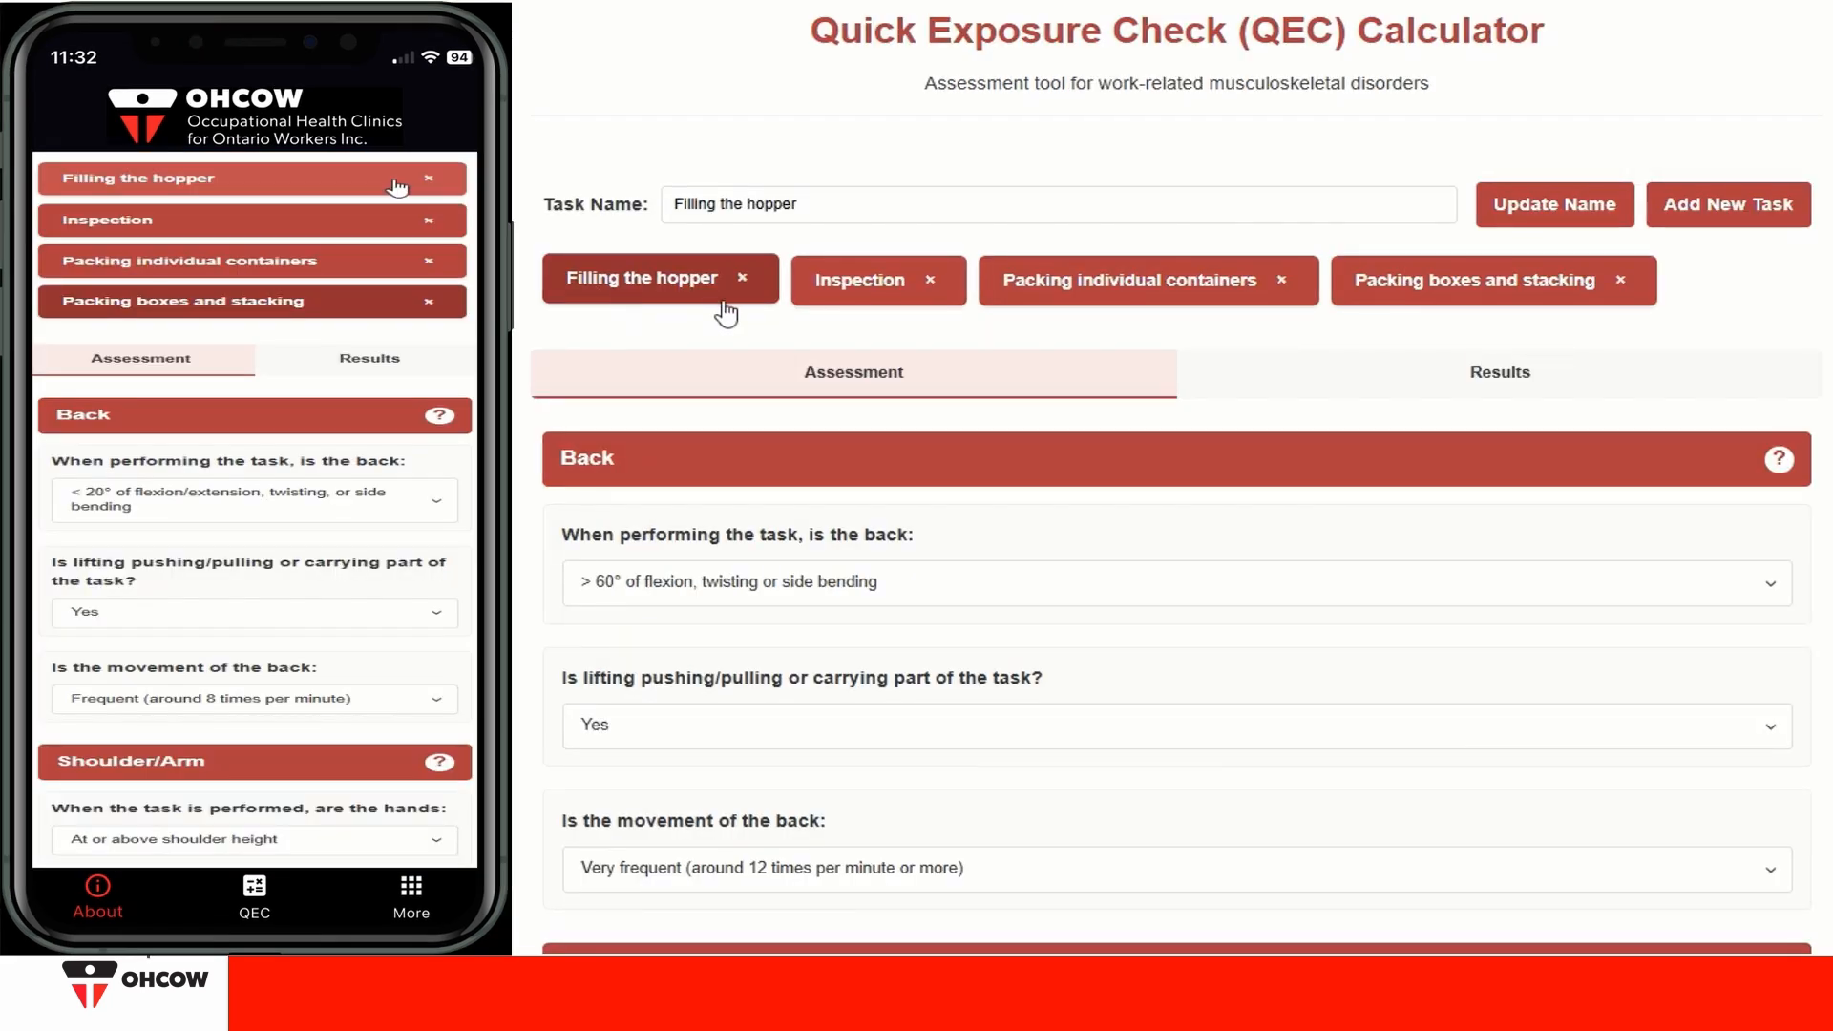
Step: Review the assessment answers of the Inspection, Packing individual containers, and Packing boxes and stacking tasks
{"action": "left_click", "coordinate": [862, 282]}
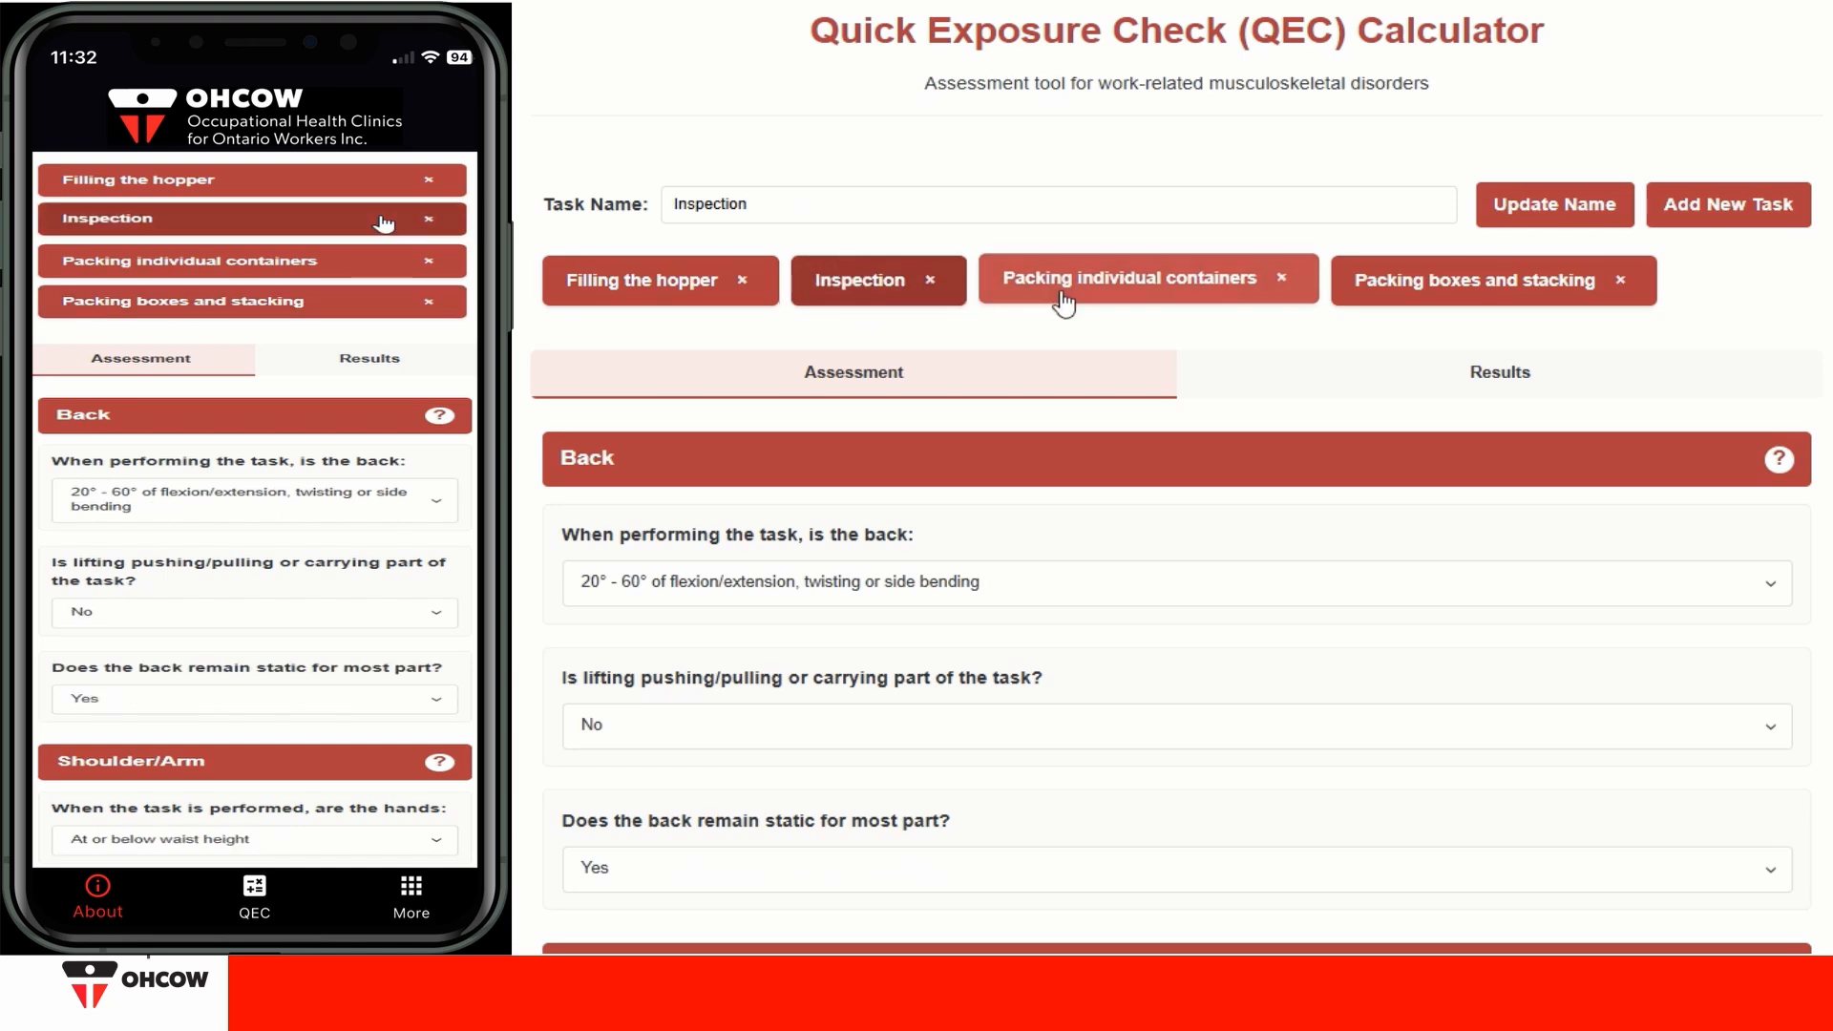
{"action": "left_click", "coordinate": [1063, 296]}
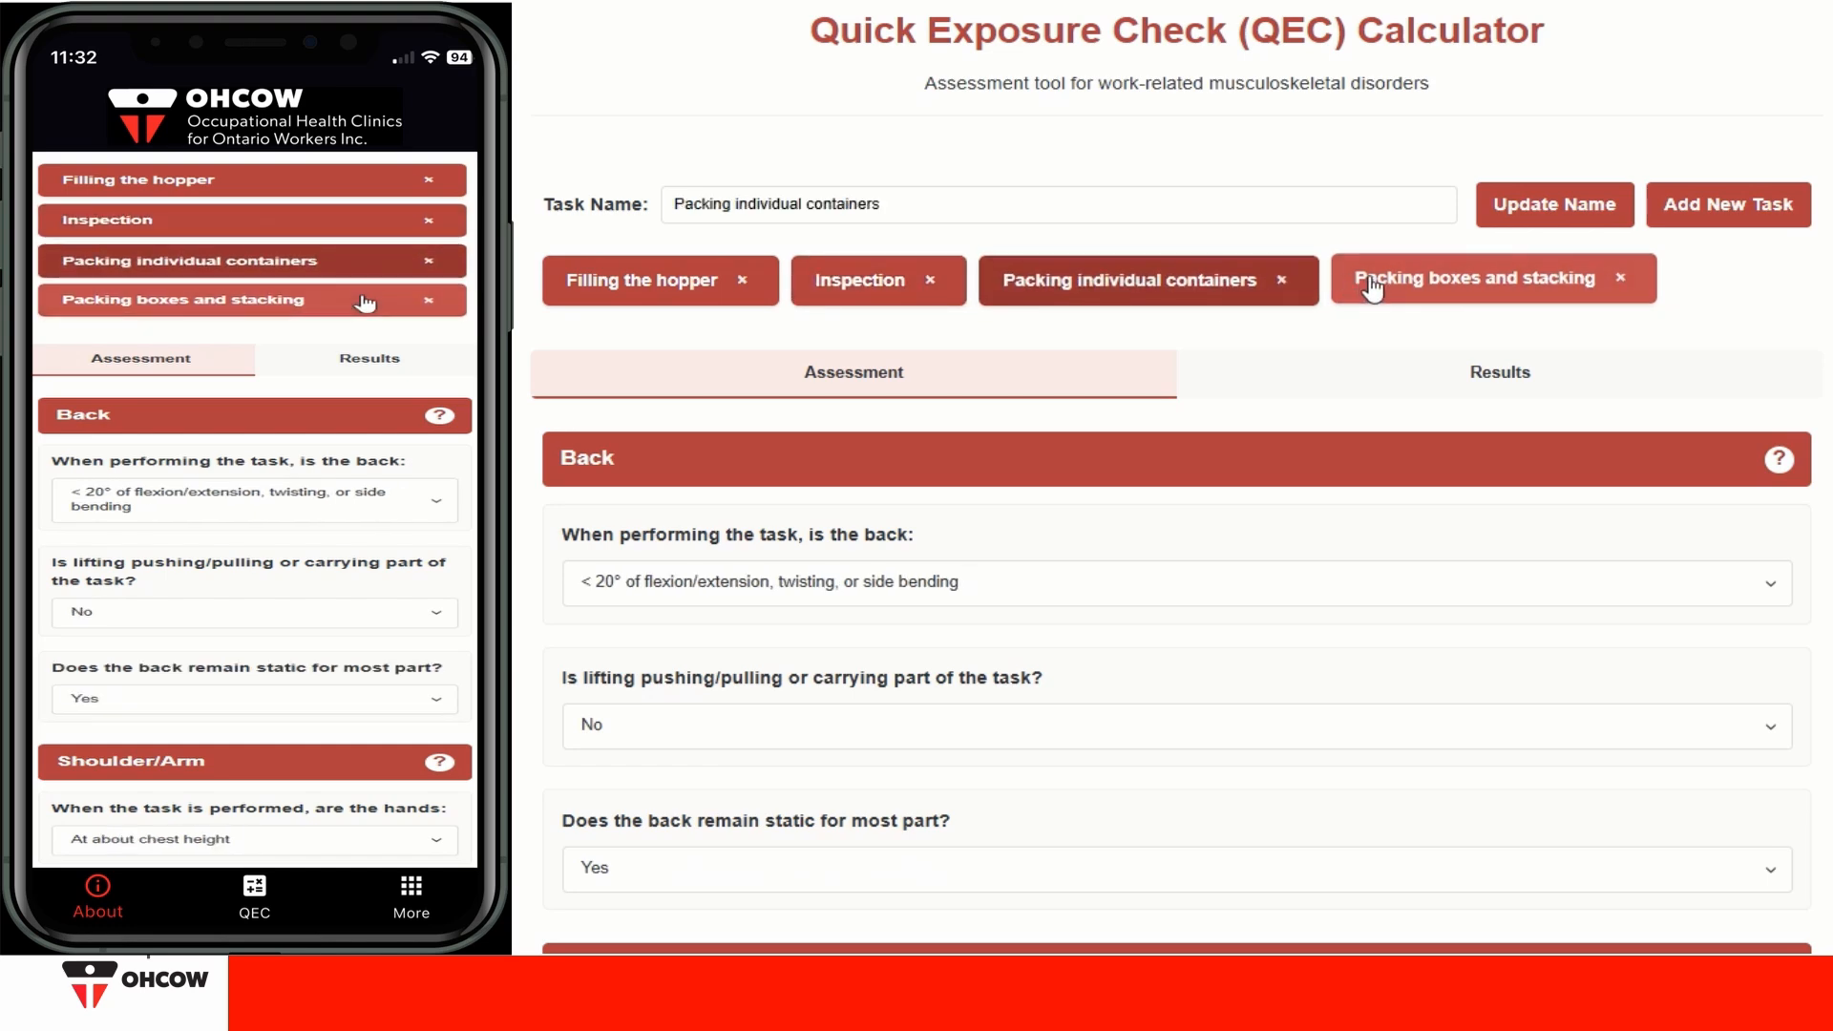
{"action": "left_click", "coordinate": [1397, 284]}
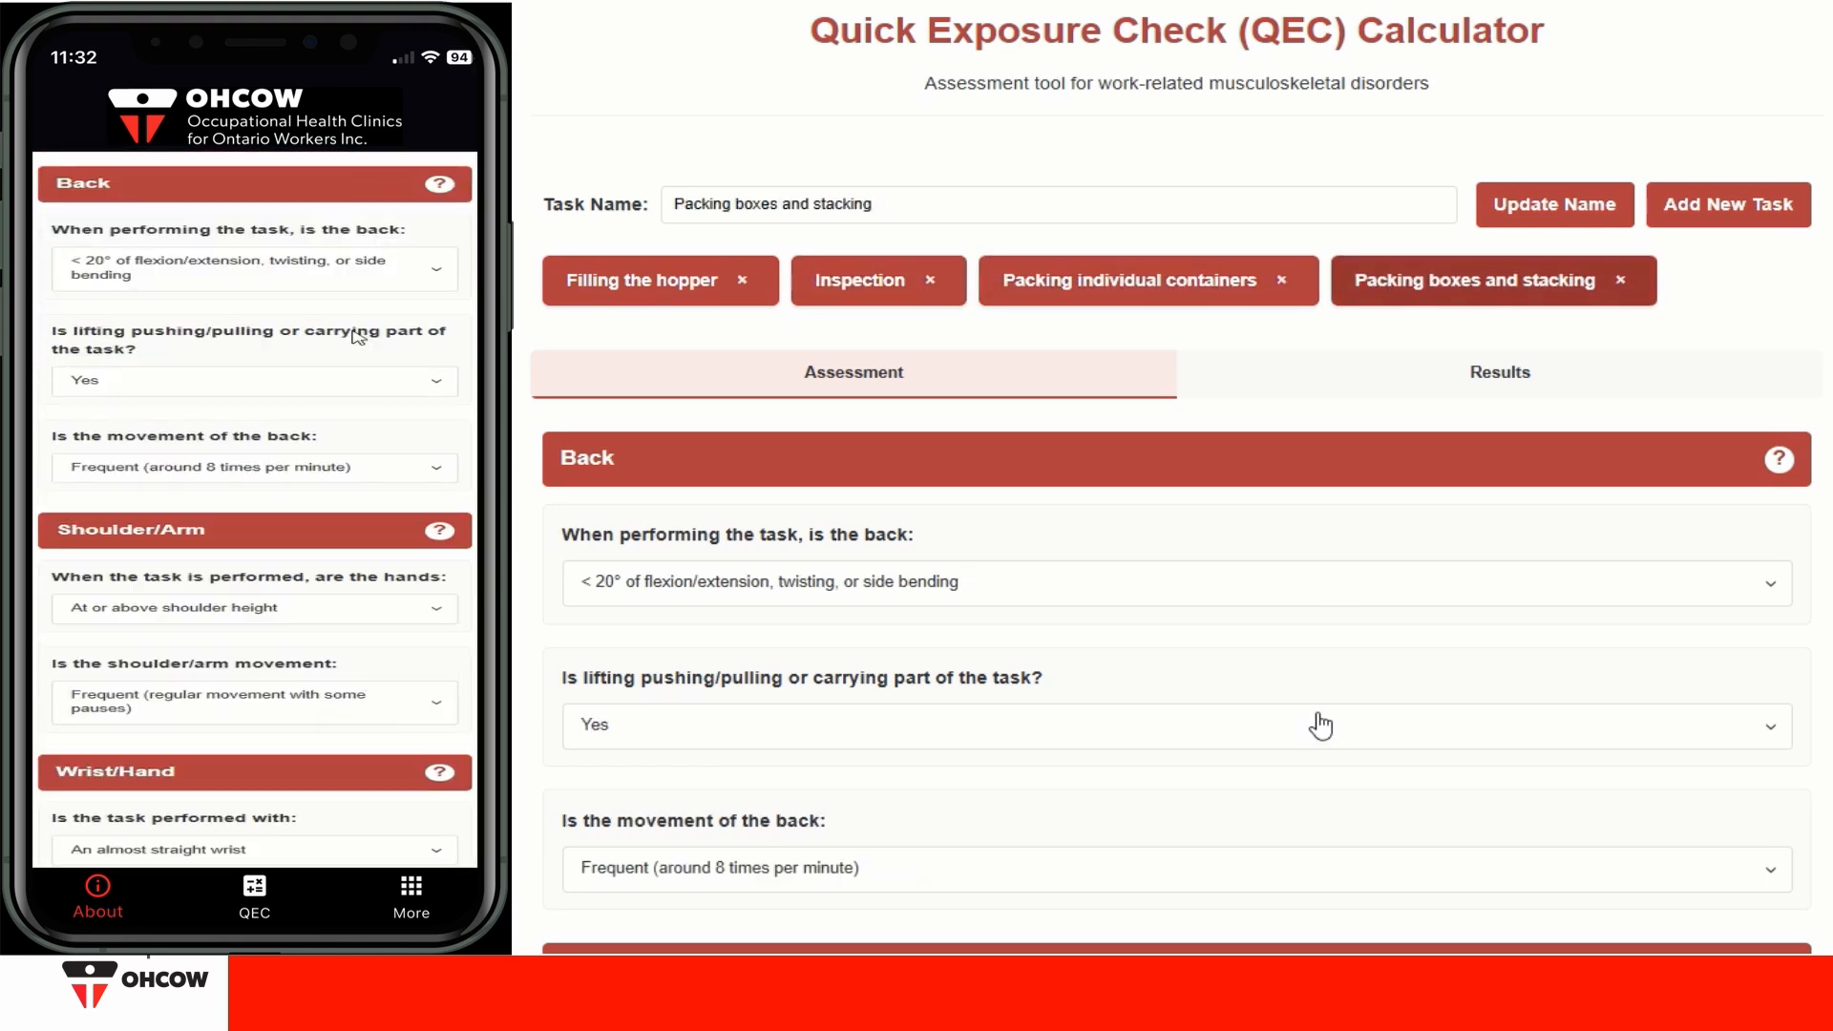
{"action": "scroll", "coordinate": [1318, 721], "scroll_direction": "down", "scroll_amount": 3}
{"action": "scroll", "coordinate": [1321, 703], "scroll_direction": "down", "scroll_amount": 4}
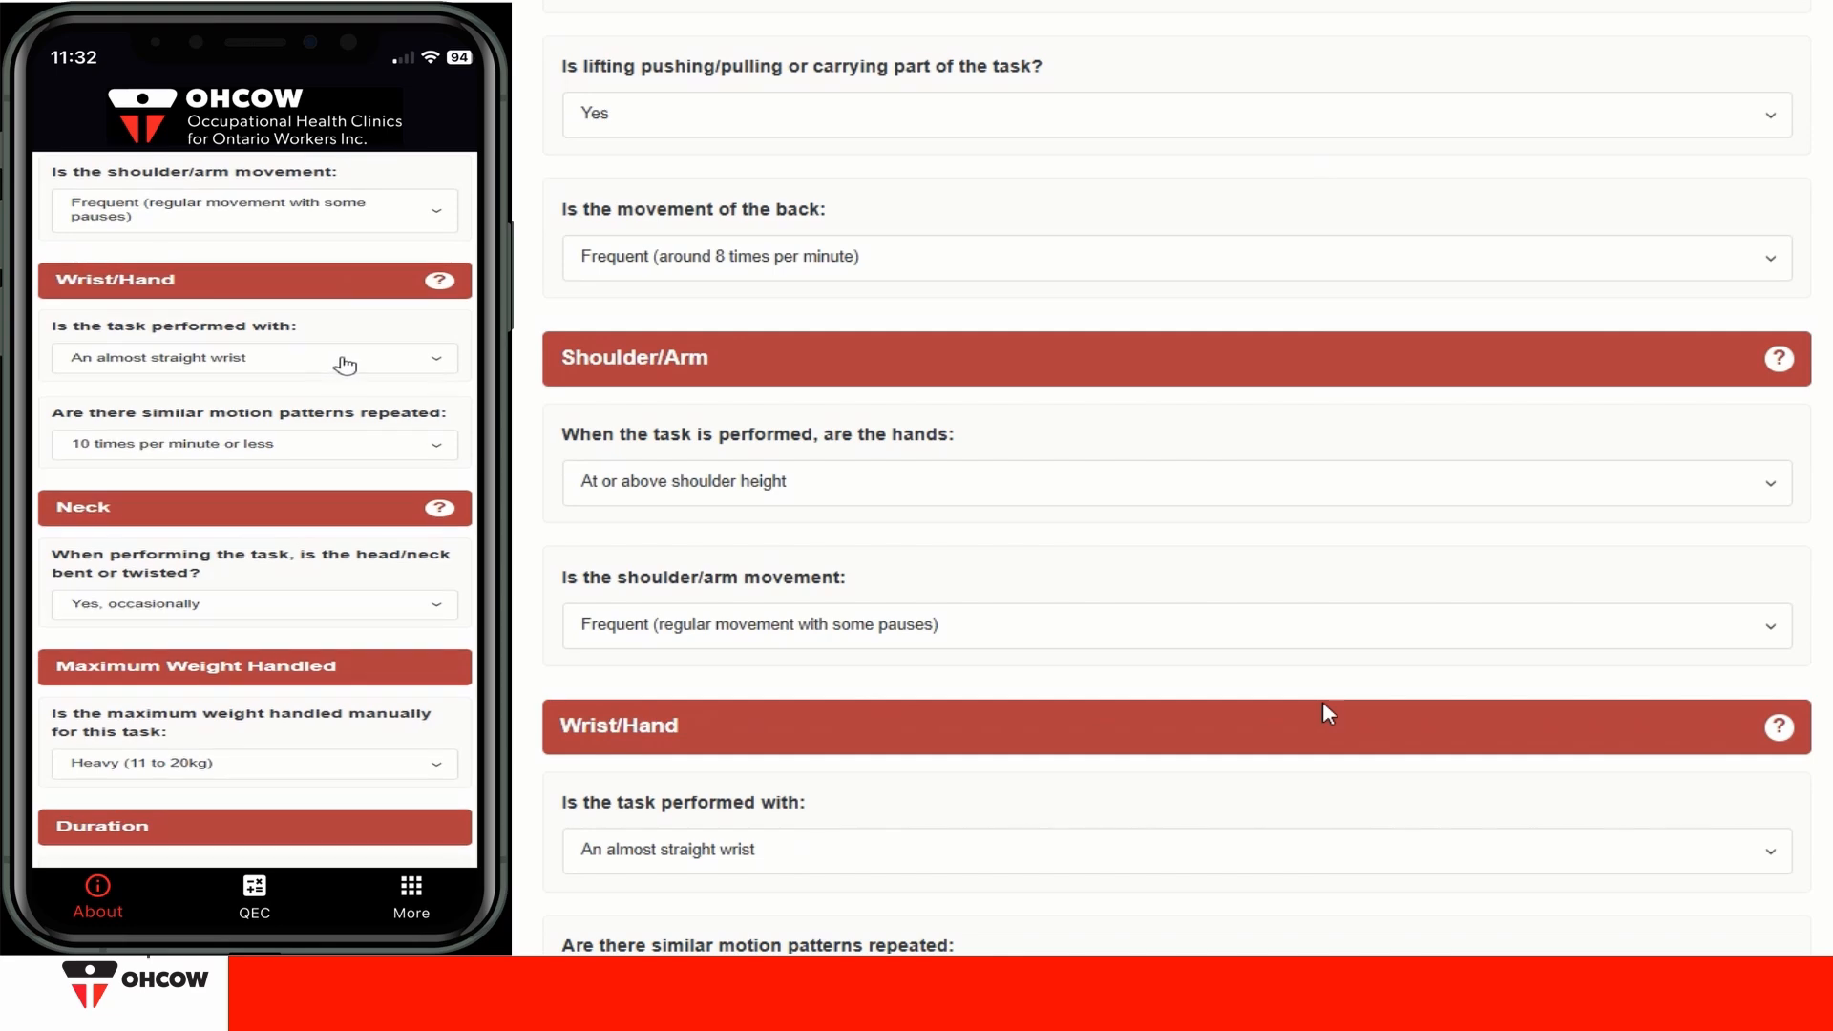
{"action": "scroll", "coordinate": [1321, 703], "scroll_direction": "down", "scroll_amount": 4}
{"action": "scroll", "coordinate": [1323, 704], "scroll_direction": "down", "scroll_amount": 8}
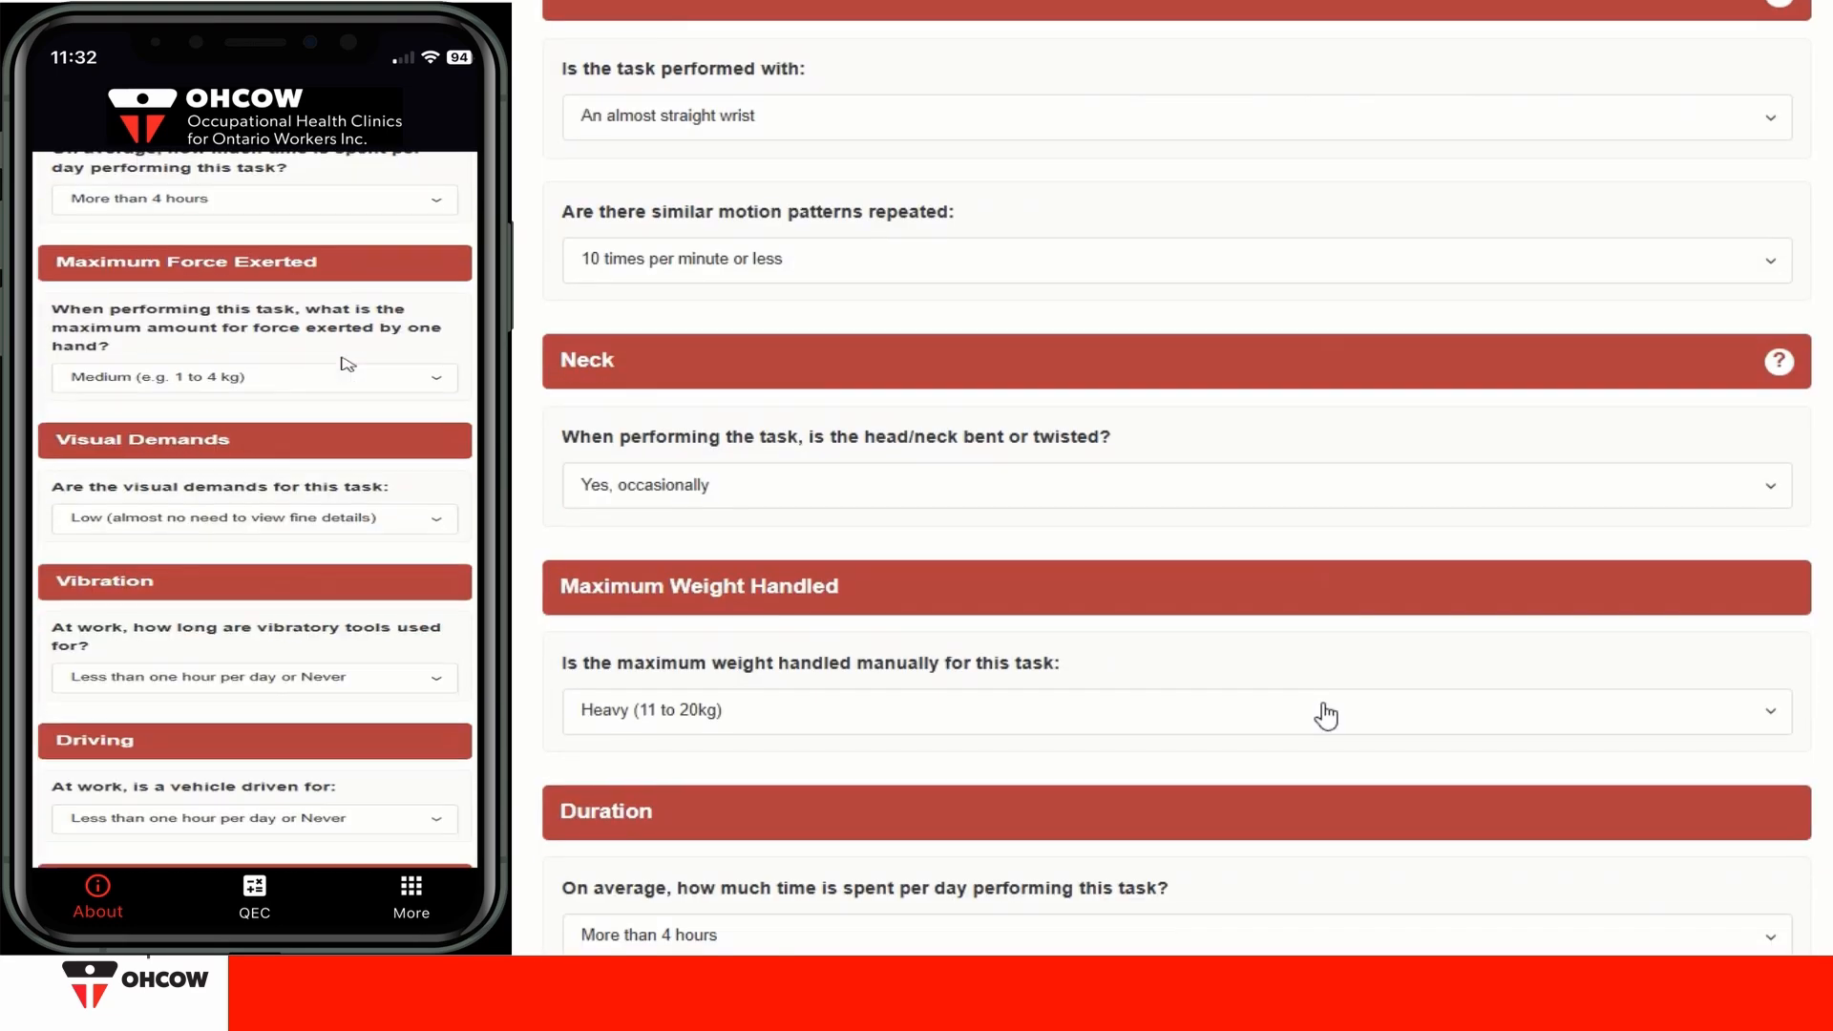
{"action": "scroll", "coordinate": [1323, 704], "scroll_direction": "down", "scroll_amount": 10}
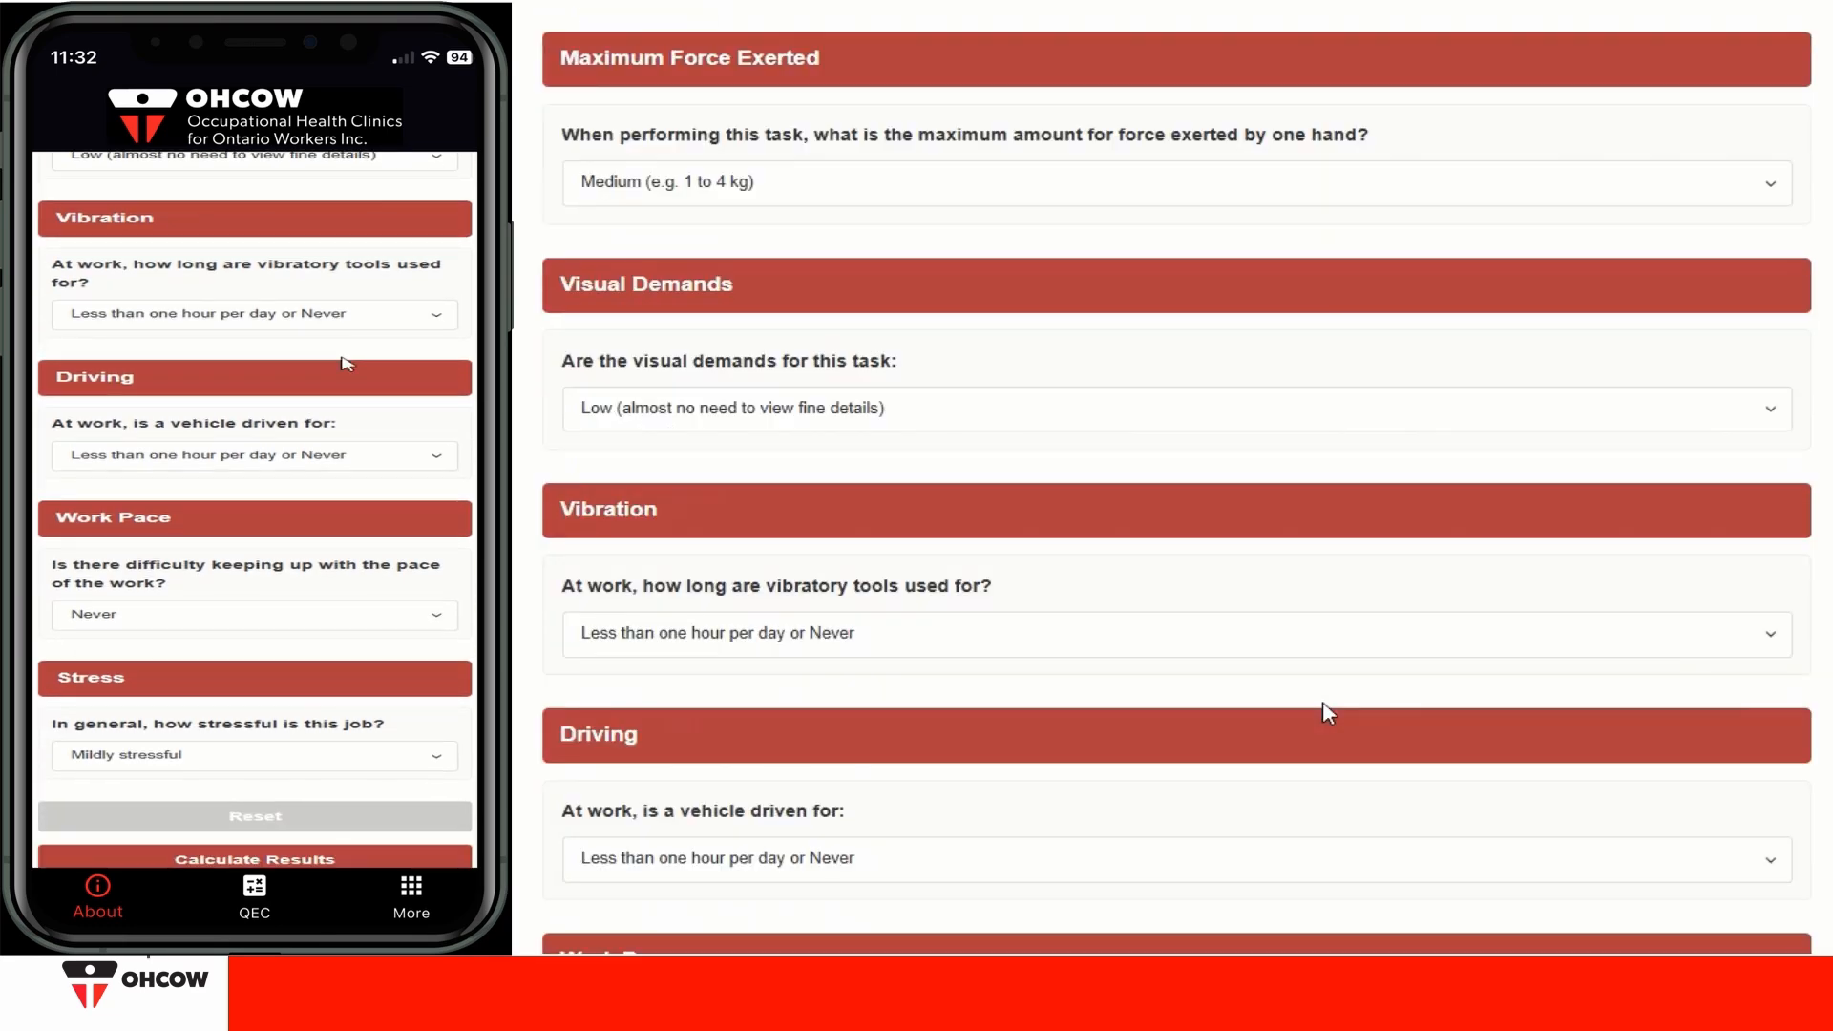
{"action": "scroll", "coordinate": [1323, 704], "scroll_direction": "down", "scroll_amount": 5}
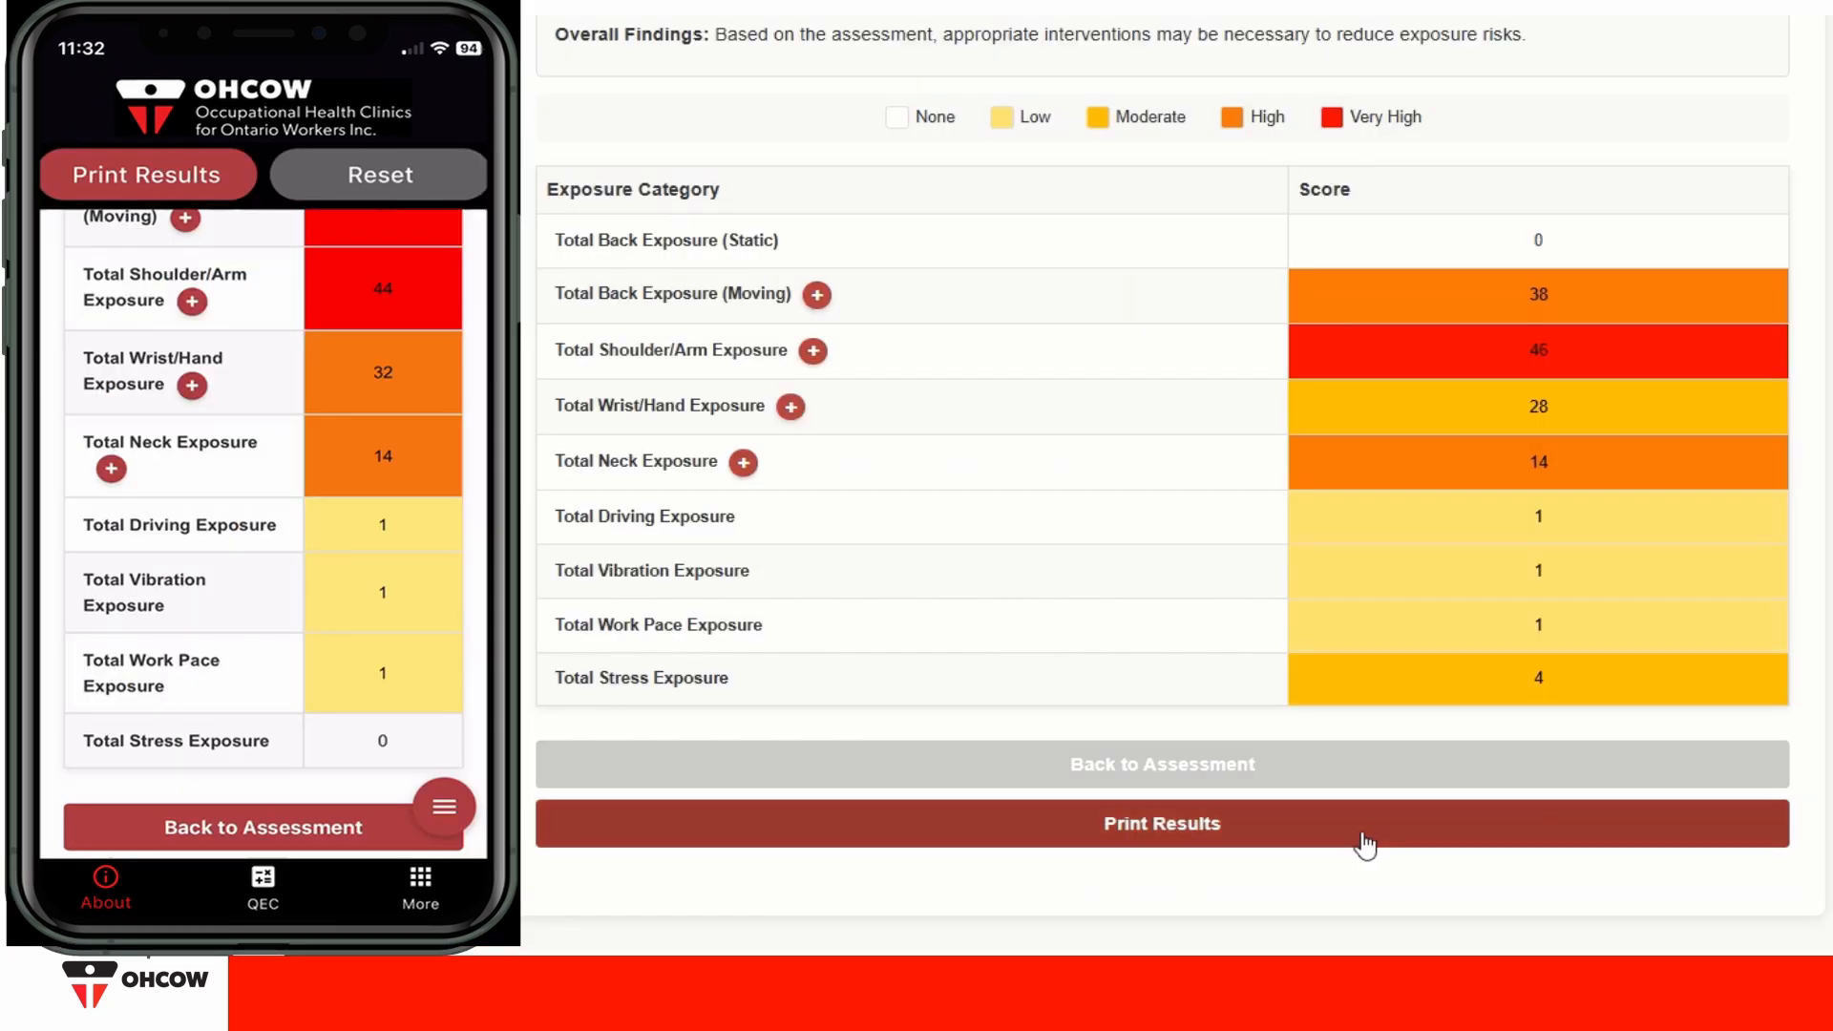
Step: Print the results to Adobe PDF and save the file on the Desktop as Quick Exposure Check (QEC) Feeder.pdf
{"action": "left_click", "coordinate": [1367, 842]}
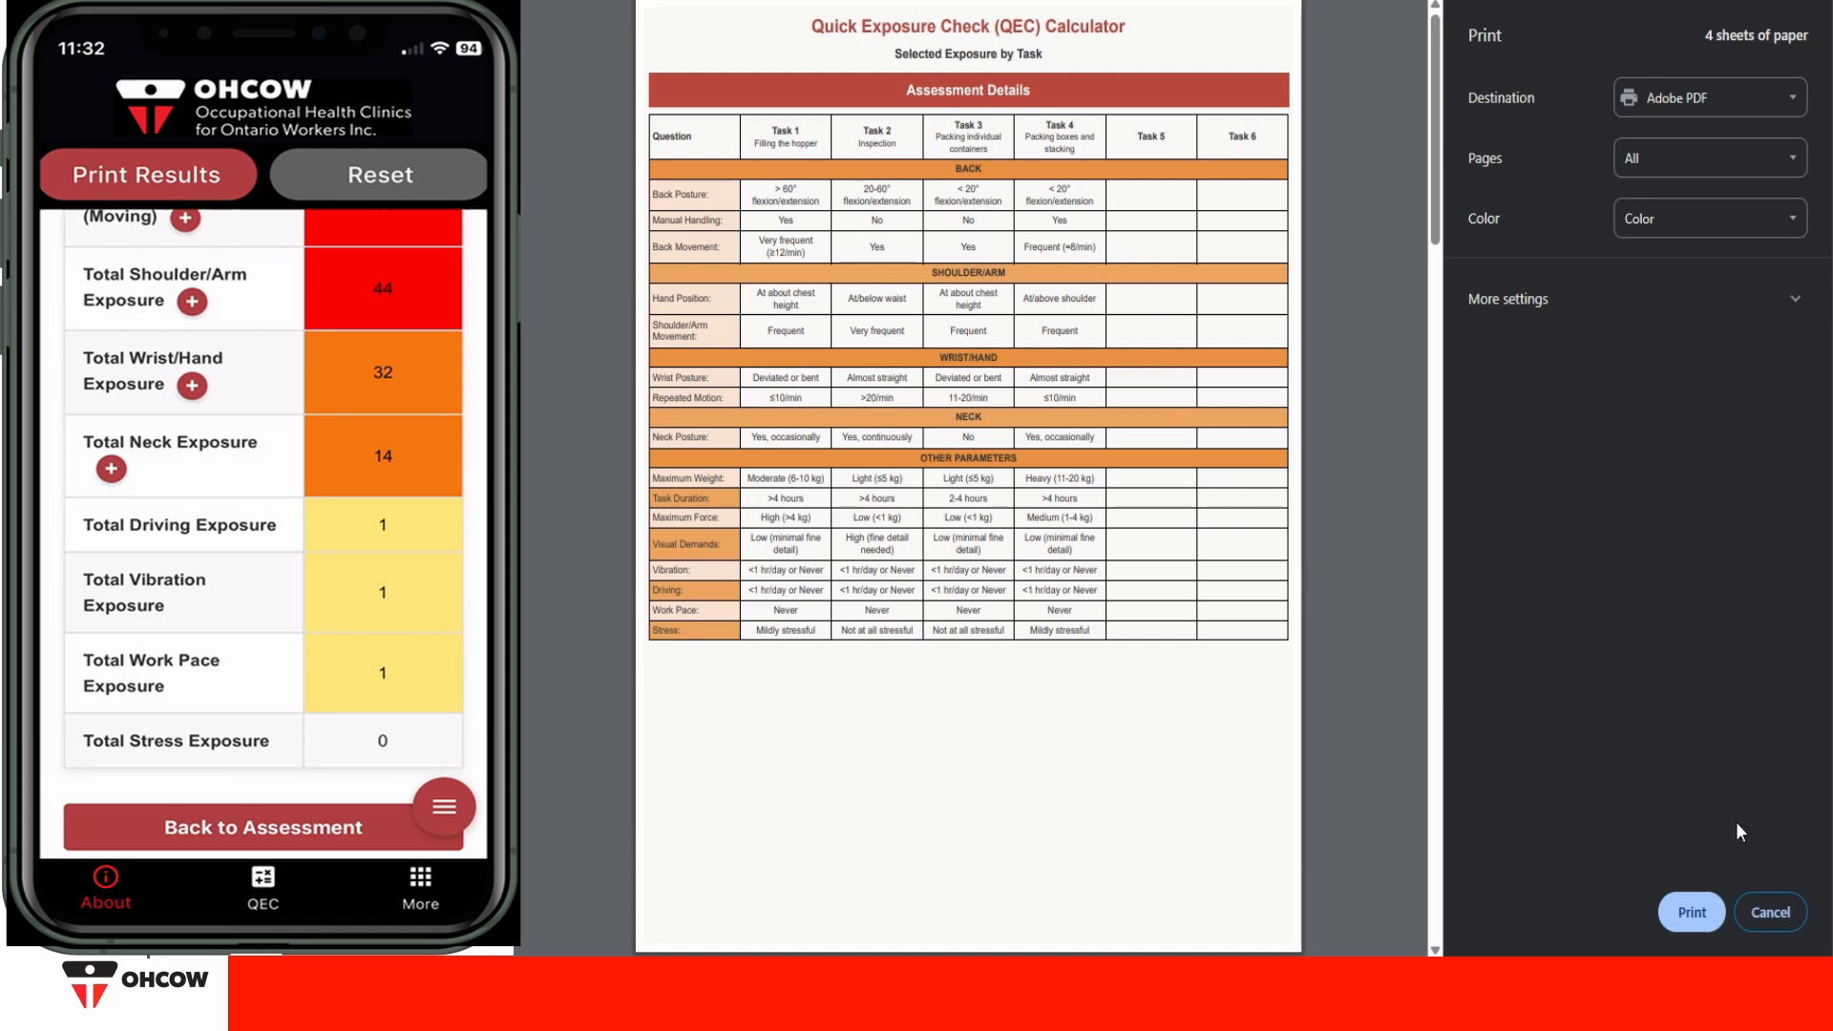
{"action": "left_click", "coordinate": [1688, 915]}
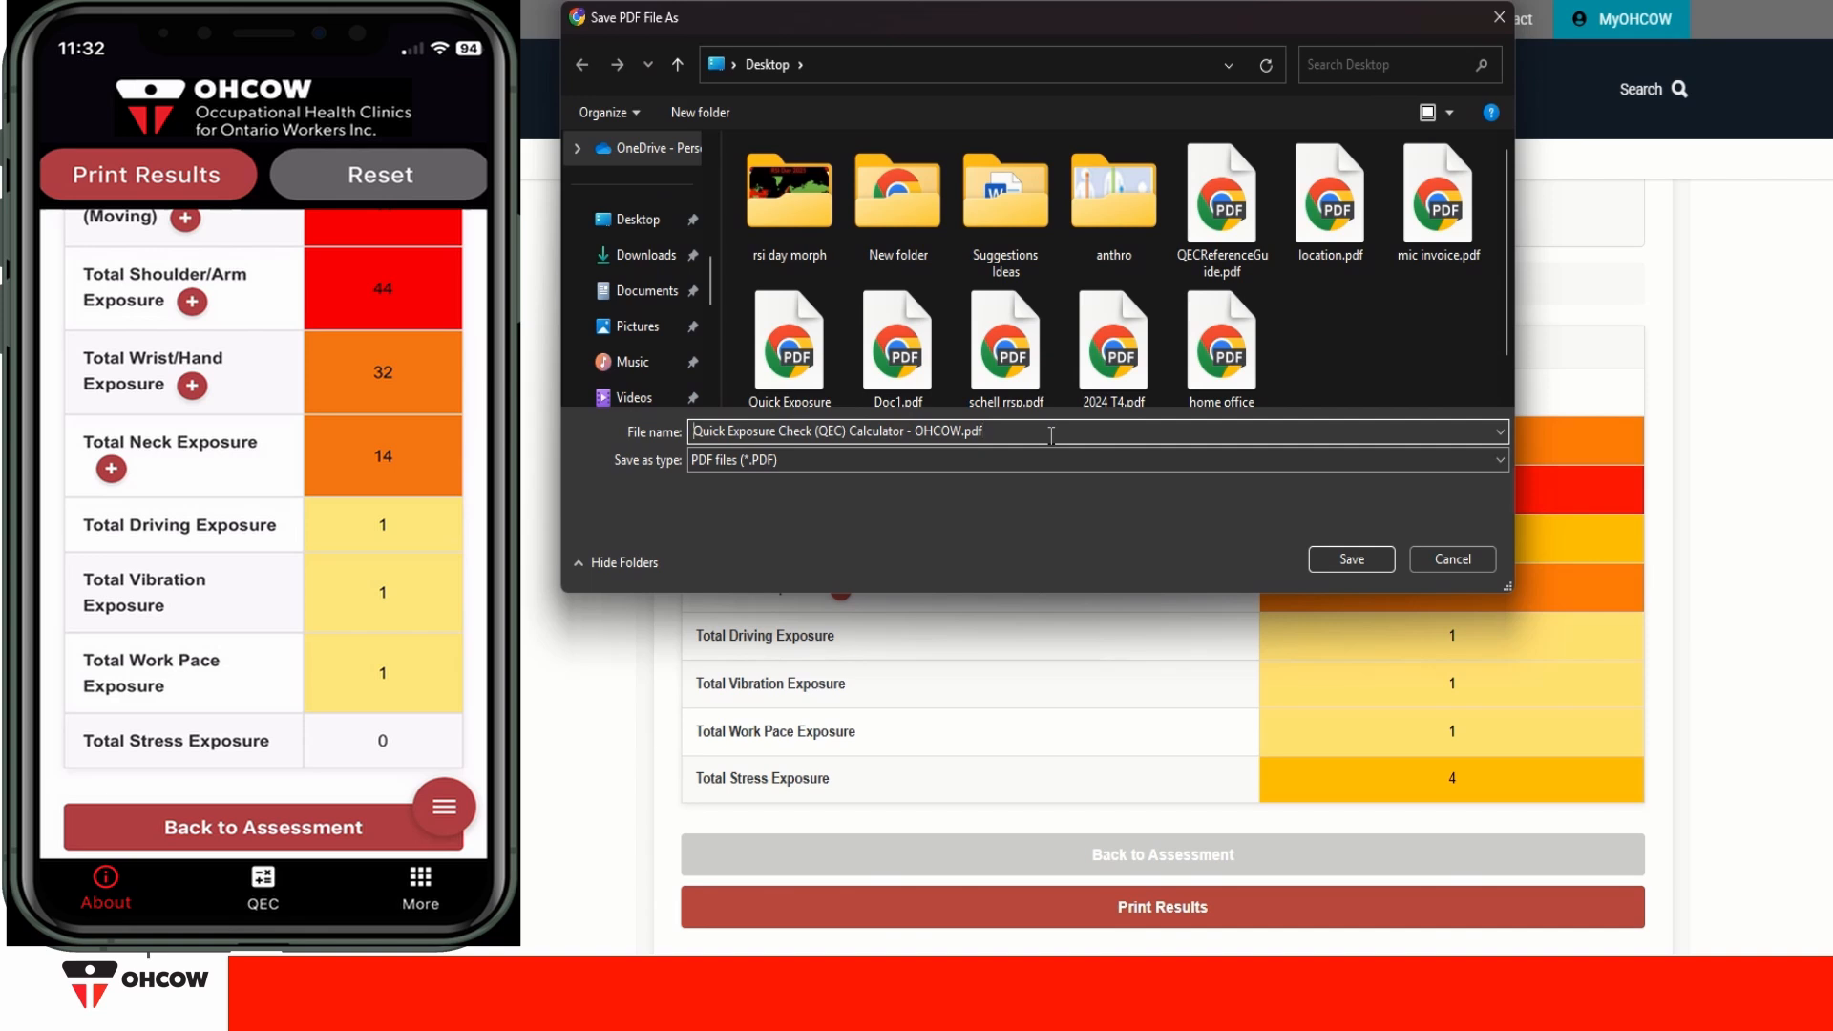
{"action": "key", "text": "ctrl+shift+Right"}
{"action": "key", "text": "ctrl+Right"}
{"action": "key", "text": "ctrl+Right"}
{"action": "key", "text": "ctrl+Right"}
{"action": "key", "text": "ctrl+shift+Right"}
{"action": "key", "text": "ctrl+shift+Right"}
{"action": "key", "text": "ctrl+shift+Right"}
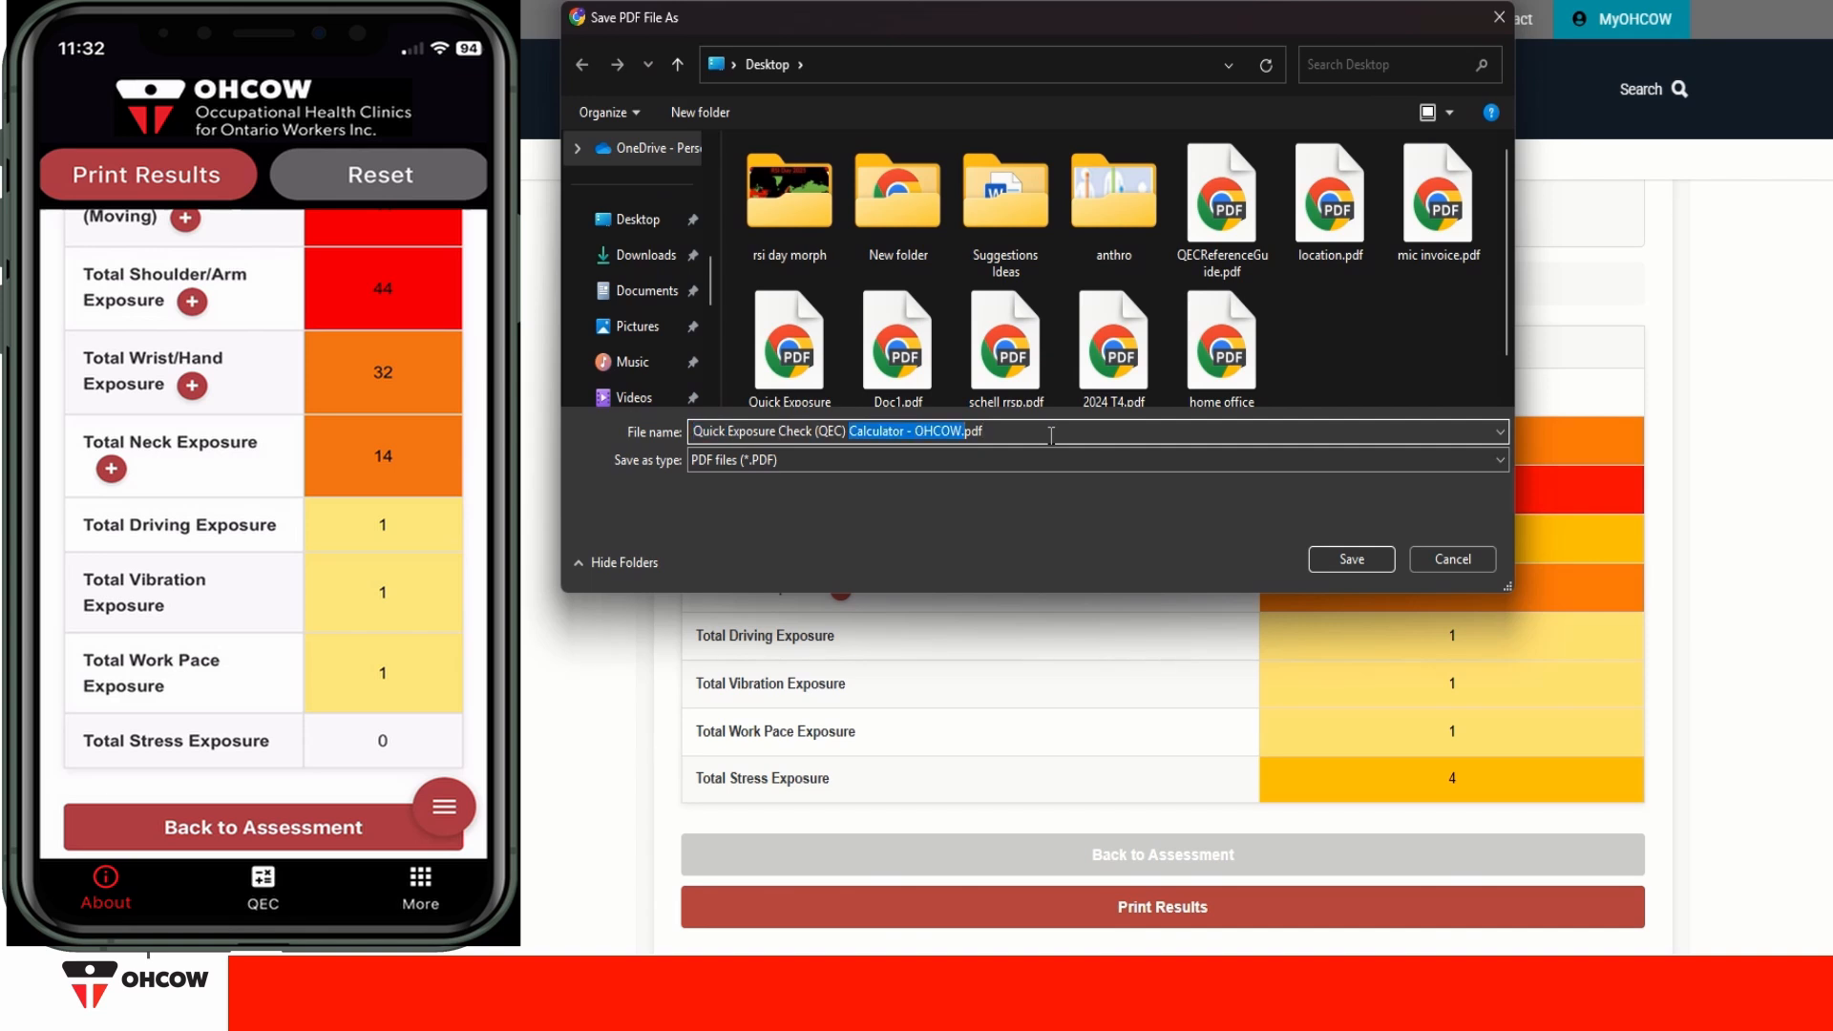
{"action": "key", "text": "shift+Left"}
{"action": "type", "text": "Feeder"}
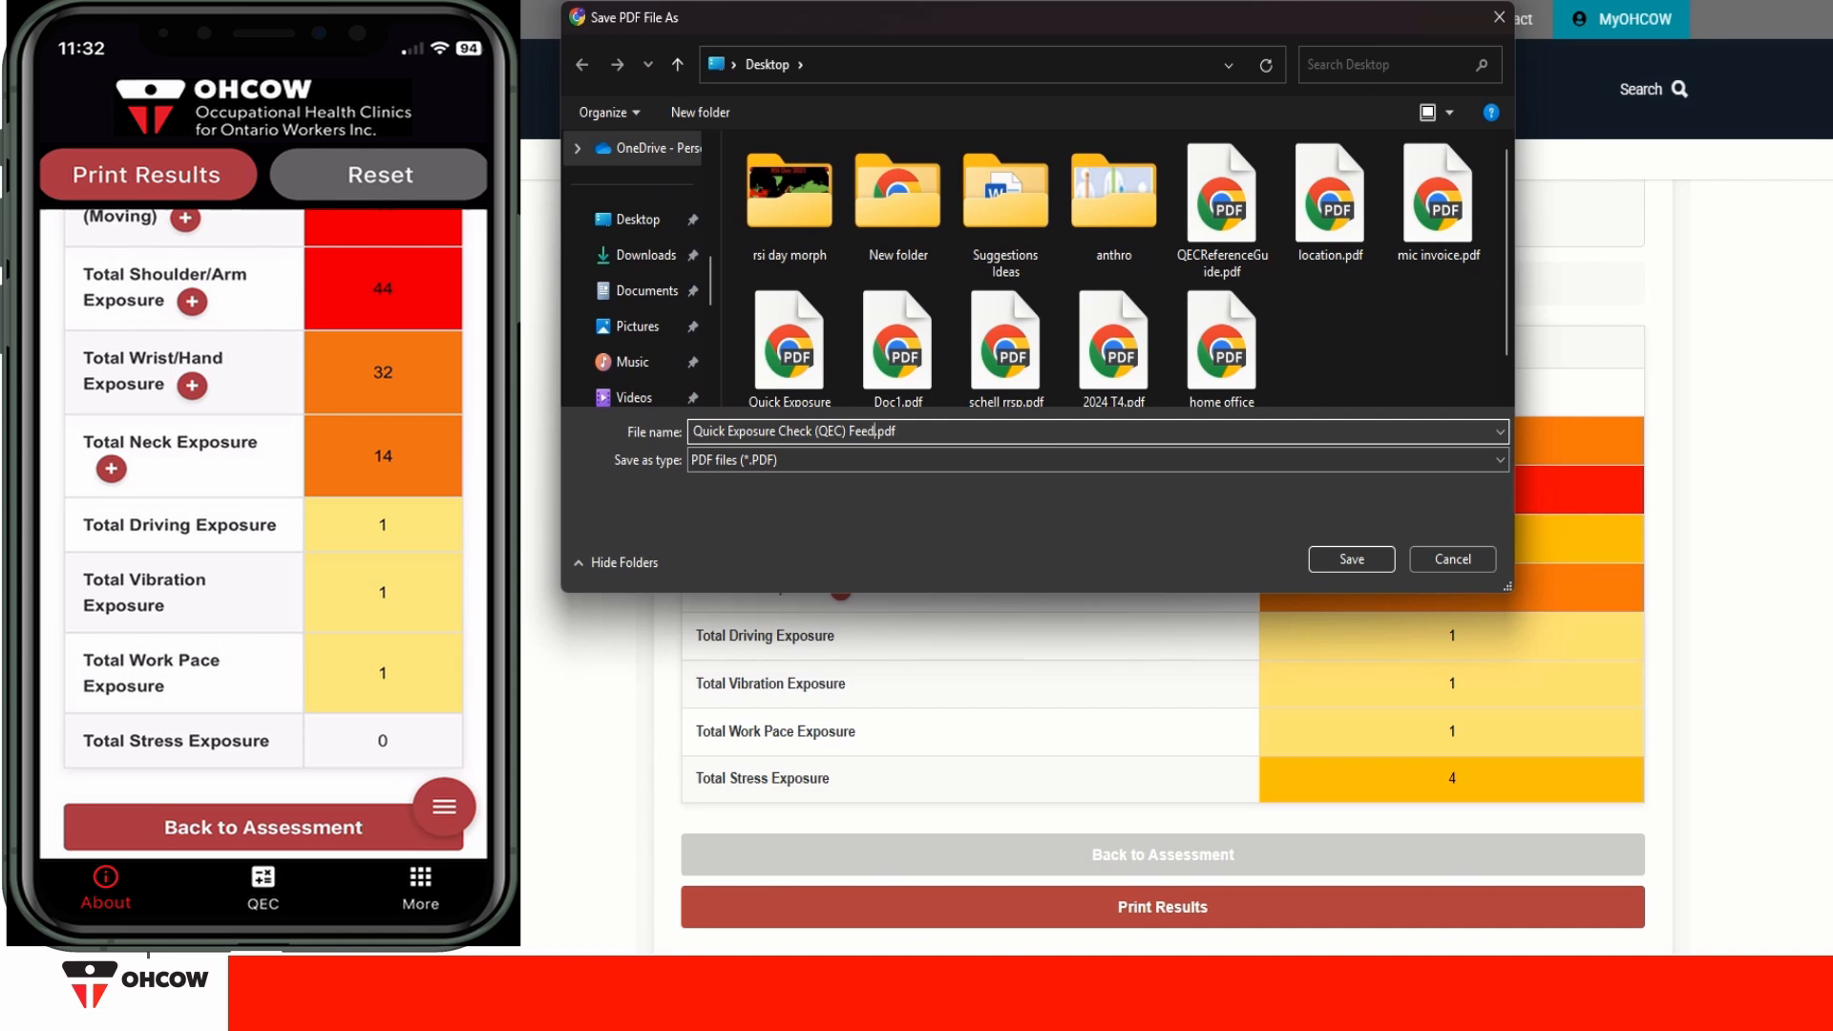
{"action": "left_click", "coordinate": [1354, 561]}
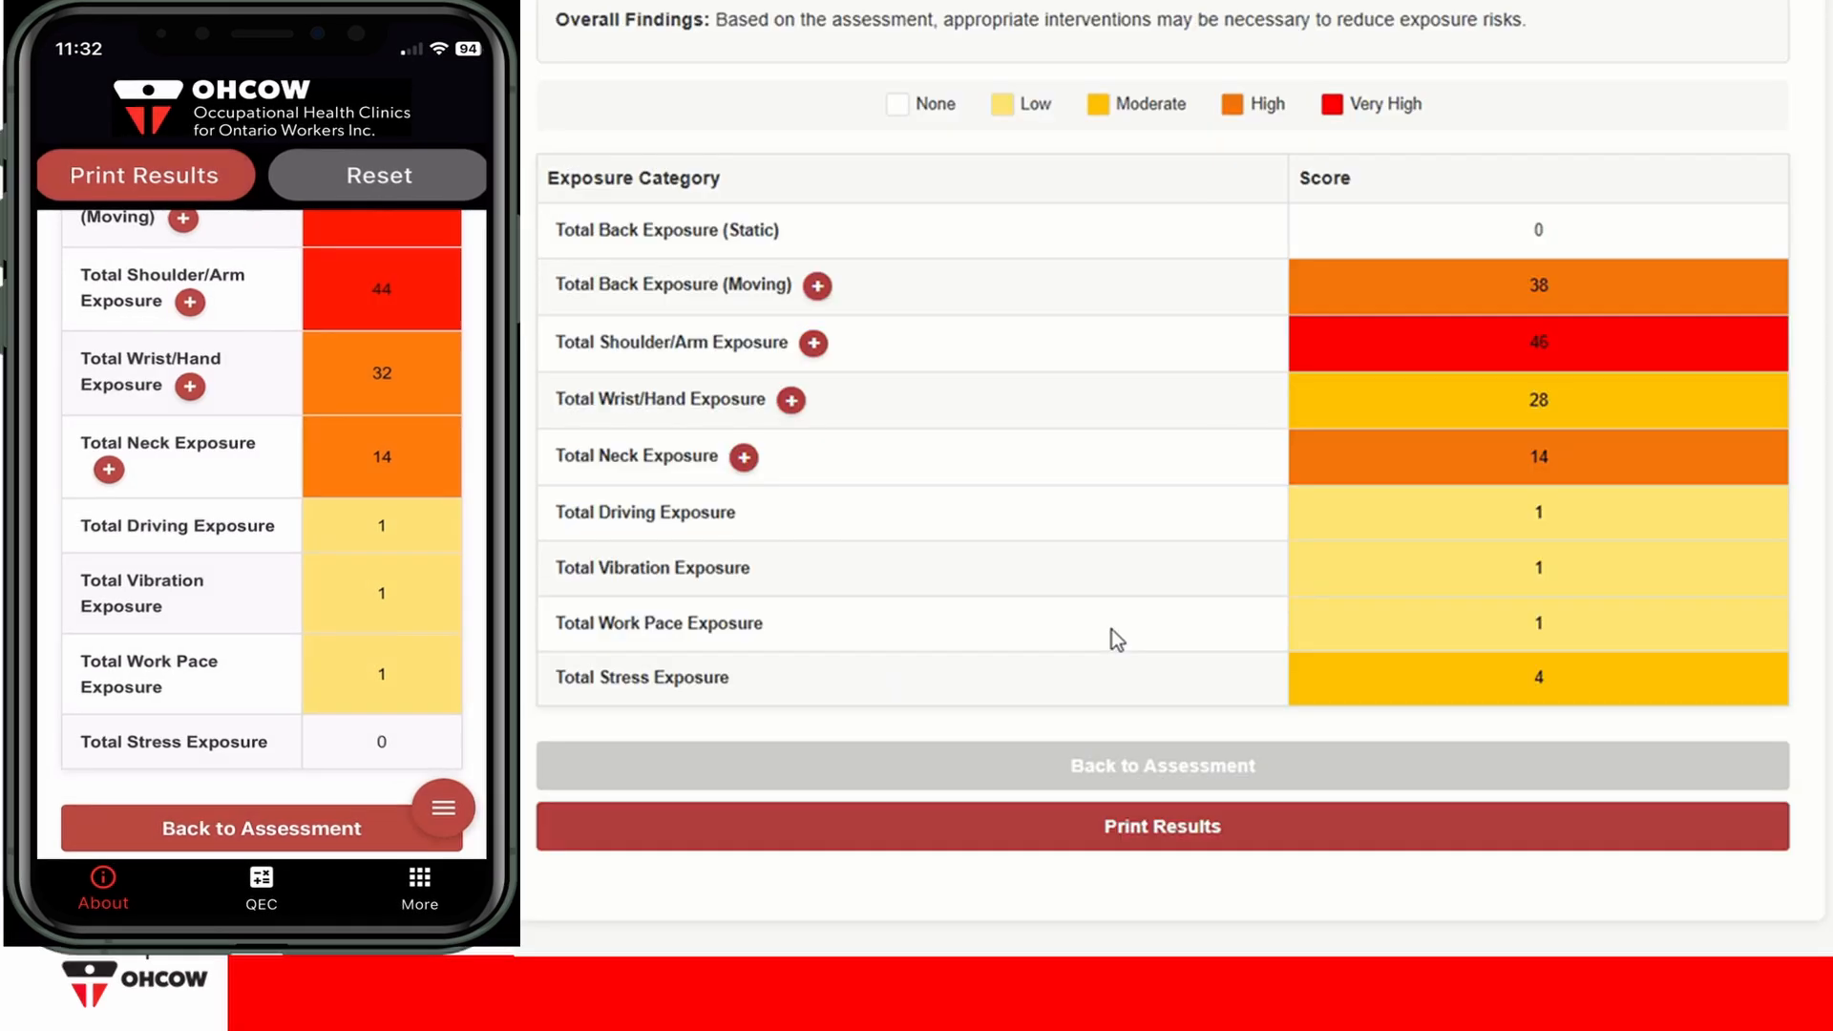